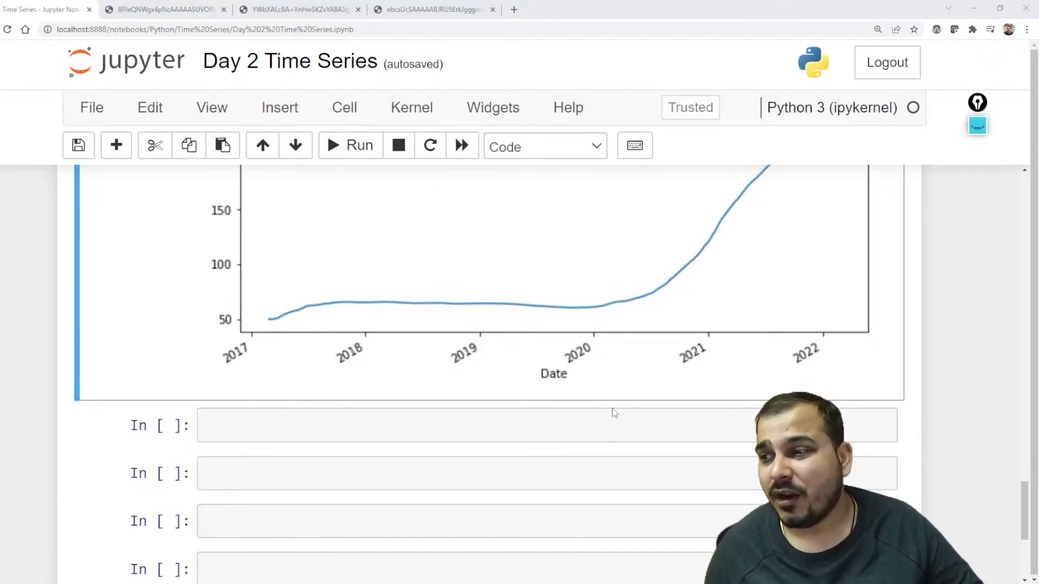
Add the comment "# EWMA- Exponential Weighted Moving Average" to the empty cell below the expanding mean plot.
{"action": "scroll", "coordinate": [612, 408], "scroll_direction": "up", "scroll_amount": 7}
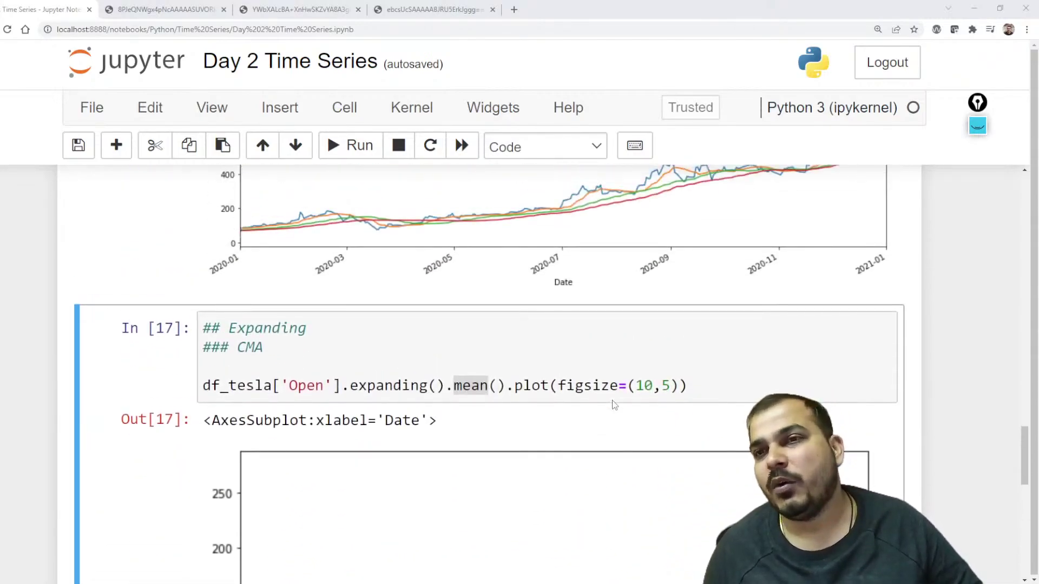
{"action": "scroll", "coordinate": [426, 487], "scroll_direction": "down", "scroll_amount": 7}
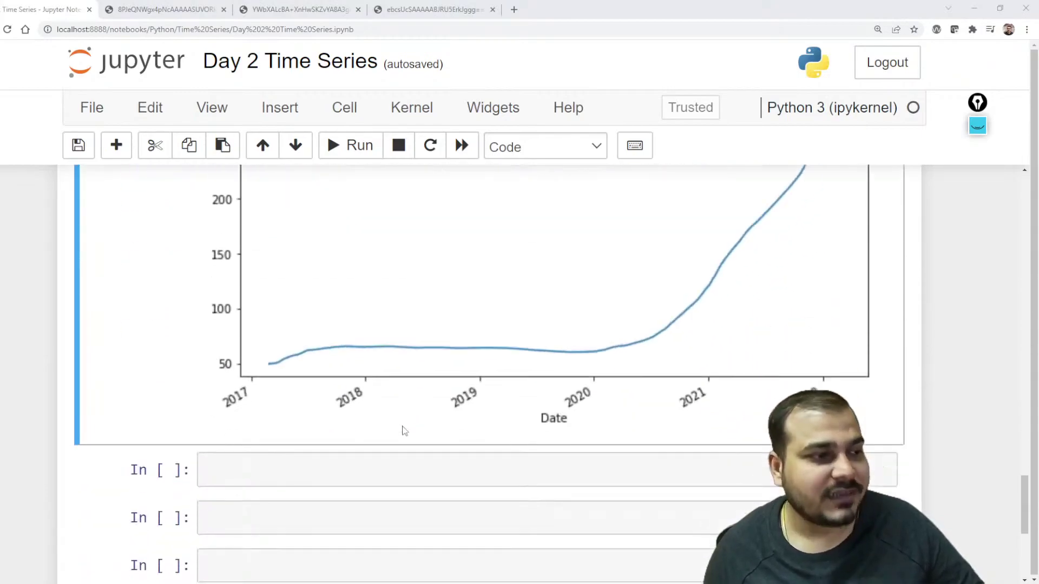
{"action": "left_click", "coordinate": [398, 428]}
{"action": "type", "text": "#"}
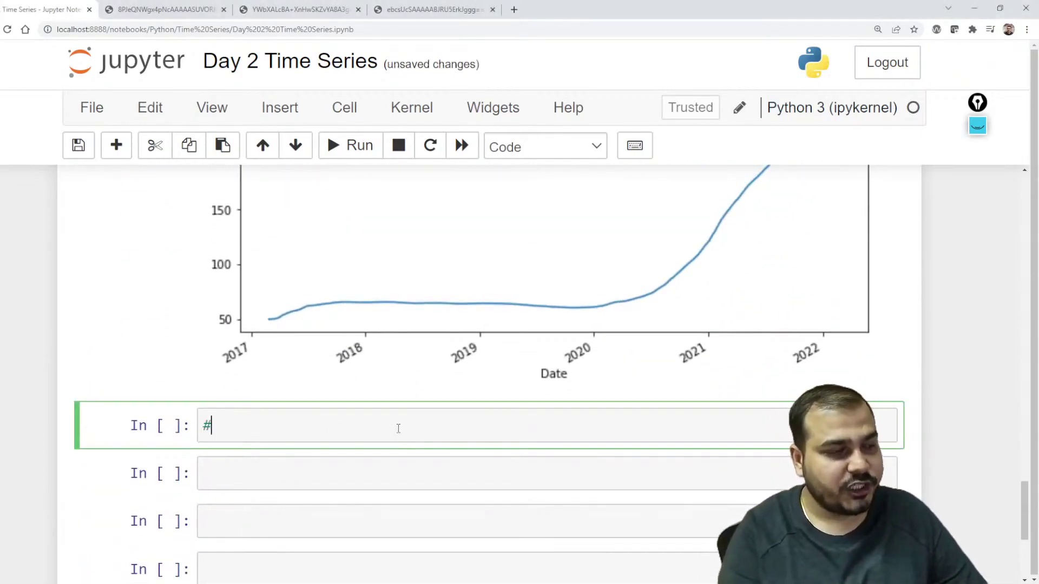
{"action": "type", "text": " EWMA"}
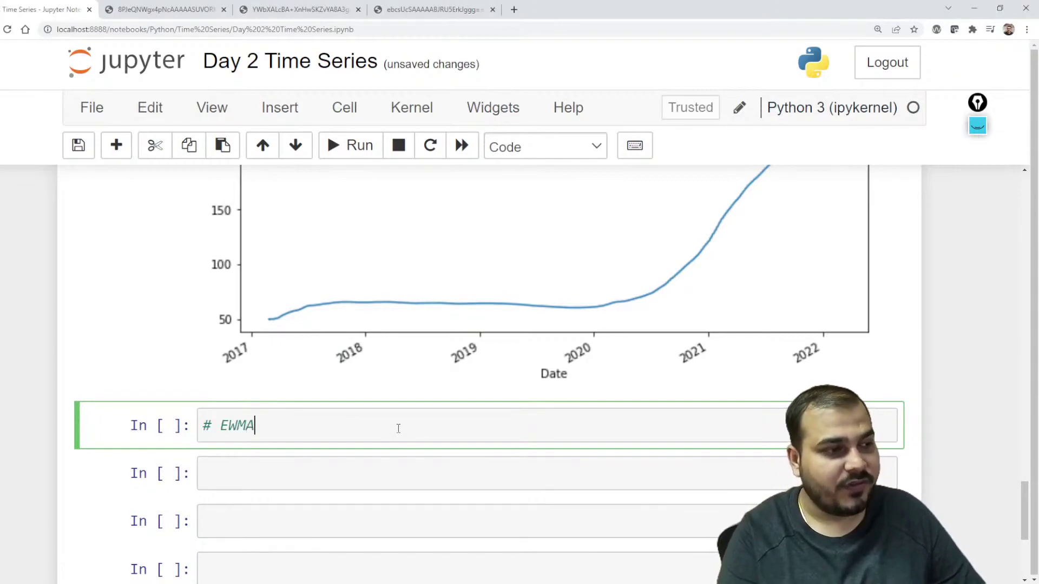
{"action": "type", "text": "- Exponent"}
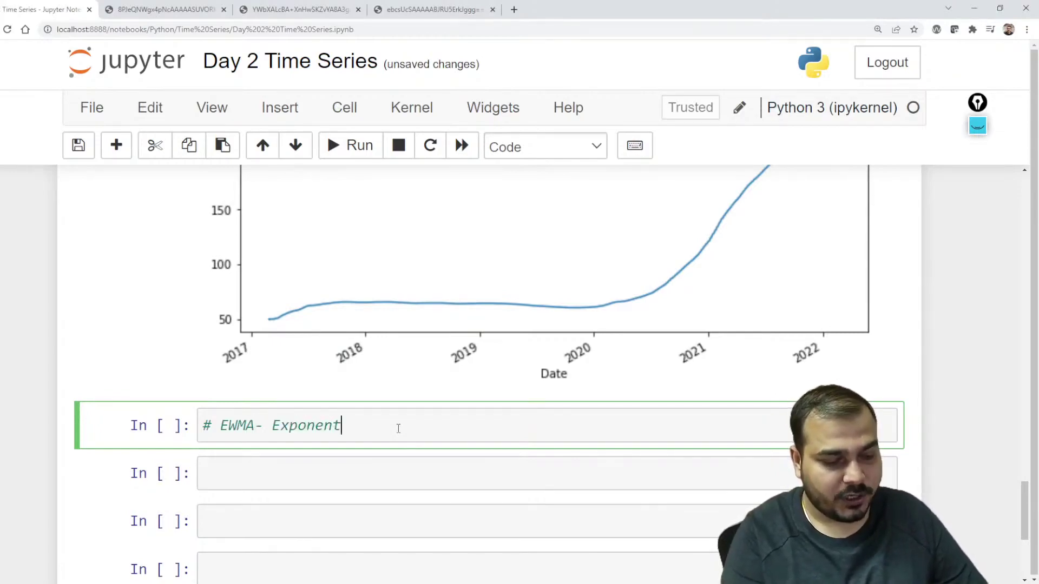
{"action": "type", "text": "ial Weighte"}
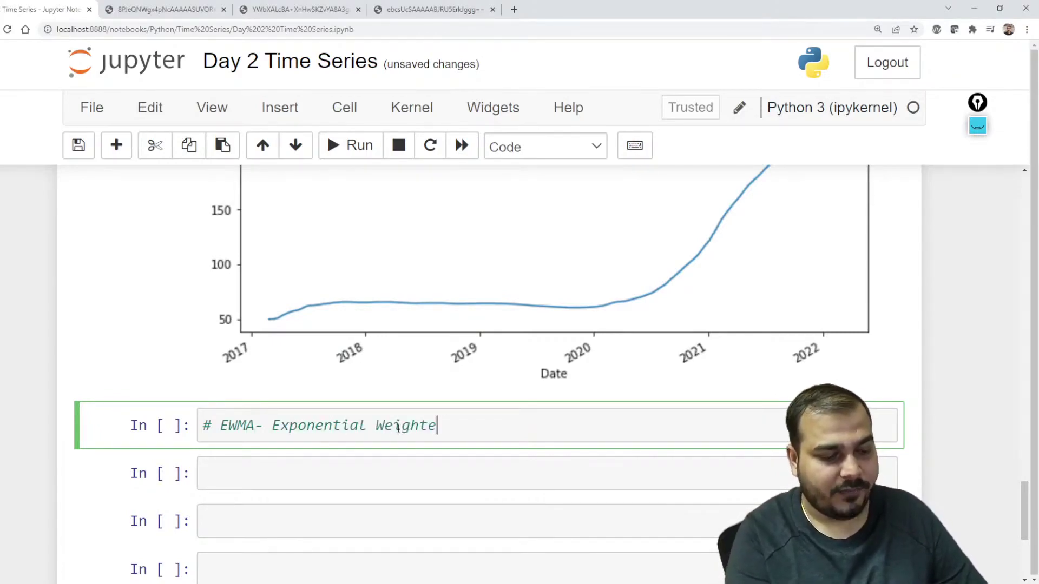
{"action": "type", "text": "d A"}
{"action": "key", "text": "BackSpace"}
{"action": "type", "text": "M"}
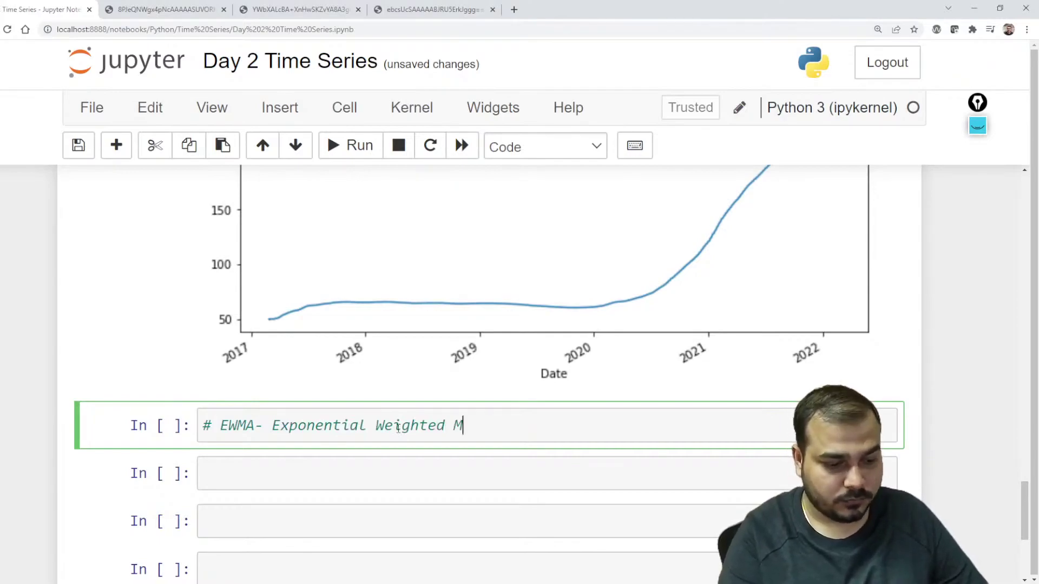
{"action": "type", "text": "oving Average"}
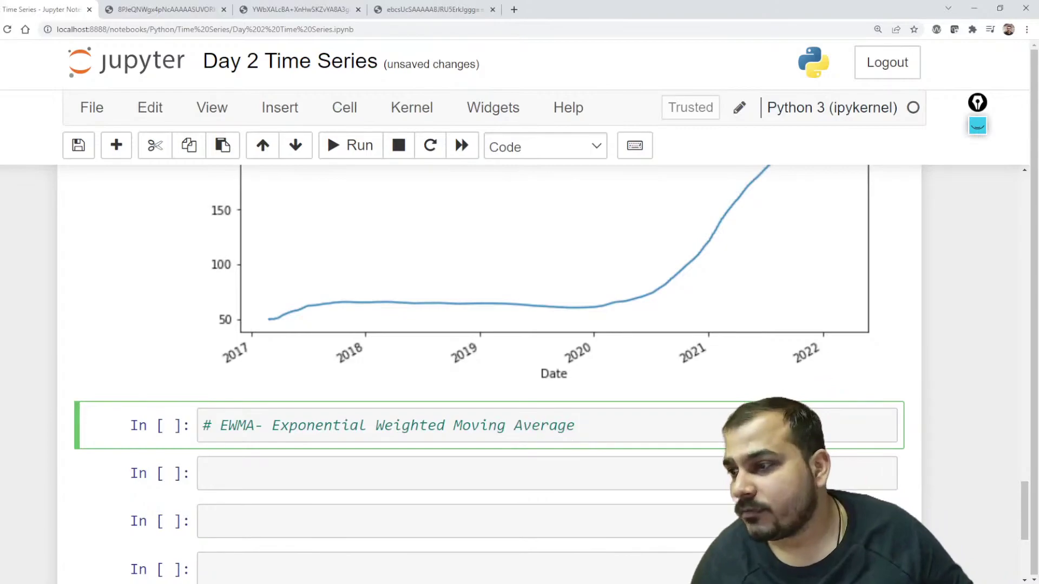
Switch to the share.csv workbook in Excel and examine the Close prices alongside the blank cells at the start of the SMA column.
{"action": "scroll", "coordinate": [587, 325], "scroll_direction": "up", "scroll_amount": 6}
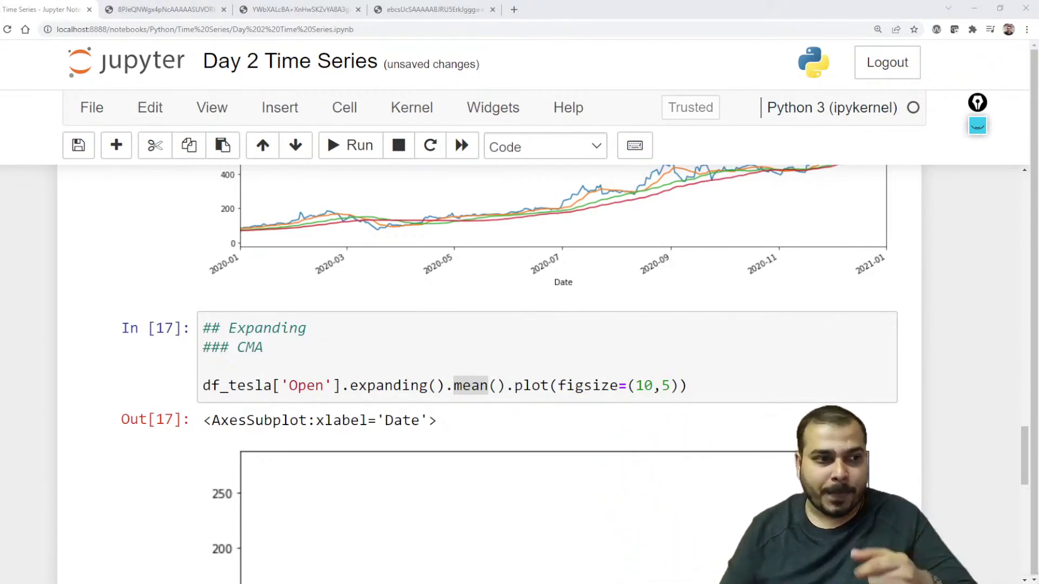
{"action": "scroll", "coordinate": [529, 548], "scroll_direction": "down", "scroll_amount": 5}
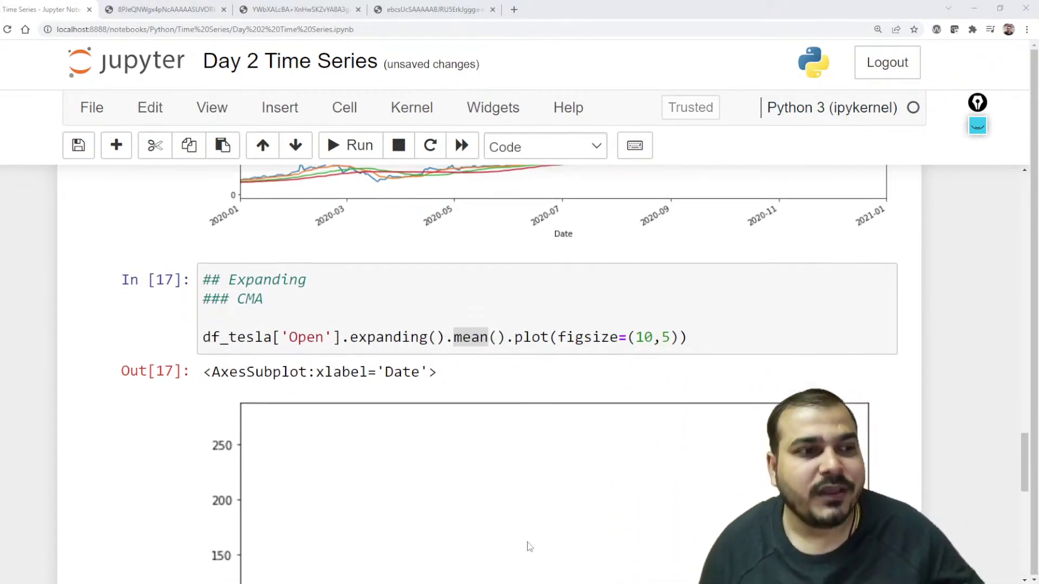
{"action": "scroll", "coordinate": [604, 490], "scroll_direction": "down", "scroll_amount": 2}
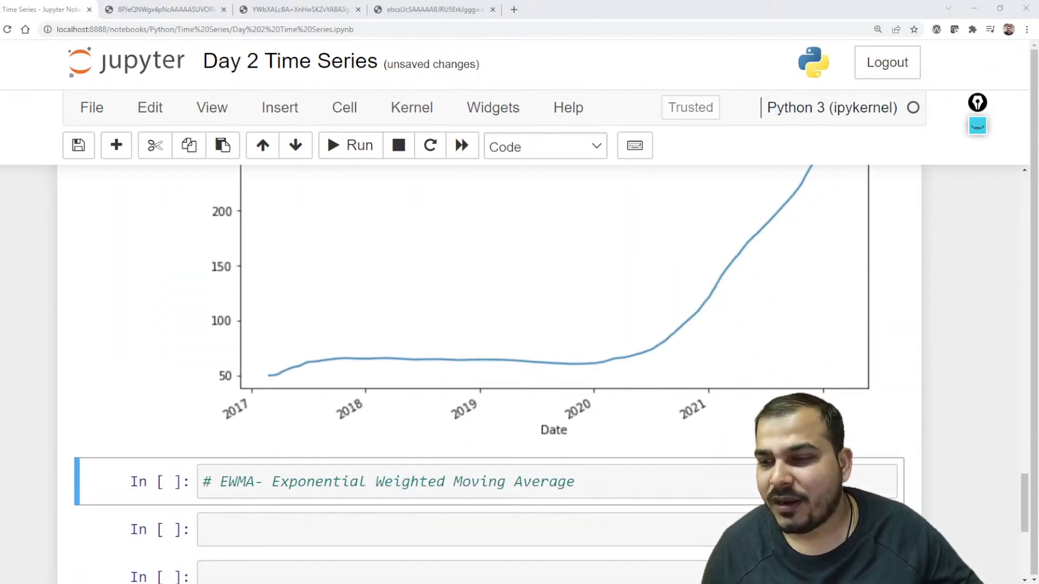
{"action": "key", "text": "alt+Tab"}
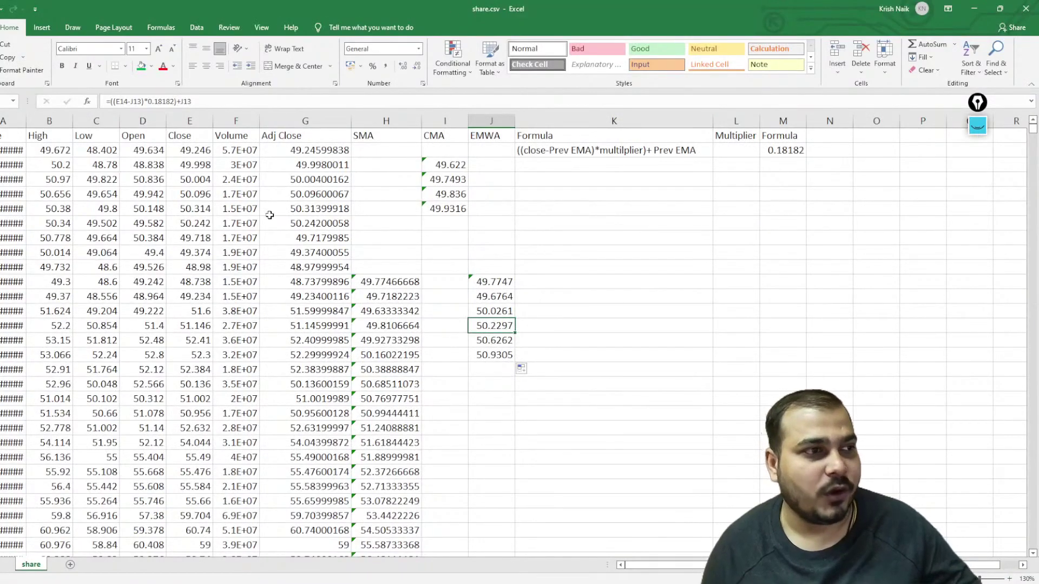
{"action": "scroll", "coordinate": [292, 302], "scroll_direction": "up", "scroll_amount": 6, "text": "ctrl"}
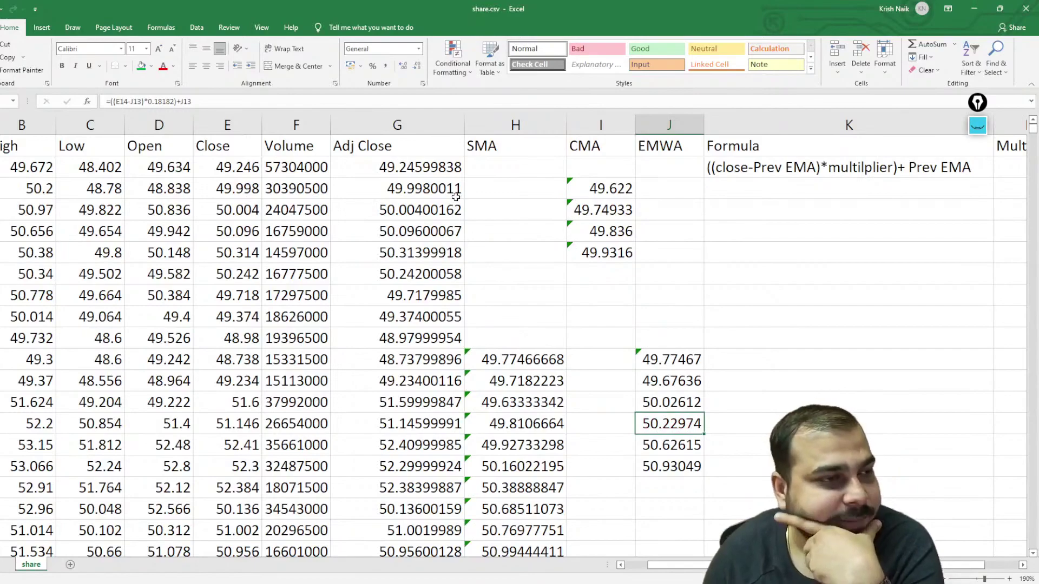
{"action": "left_click", "coordinate": [487, 152]}
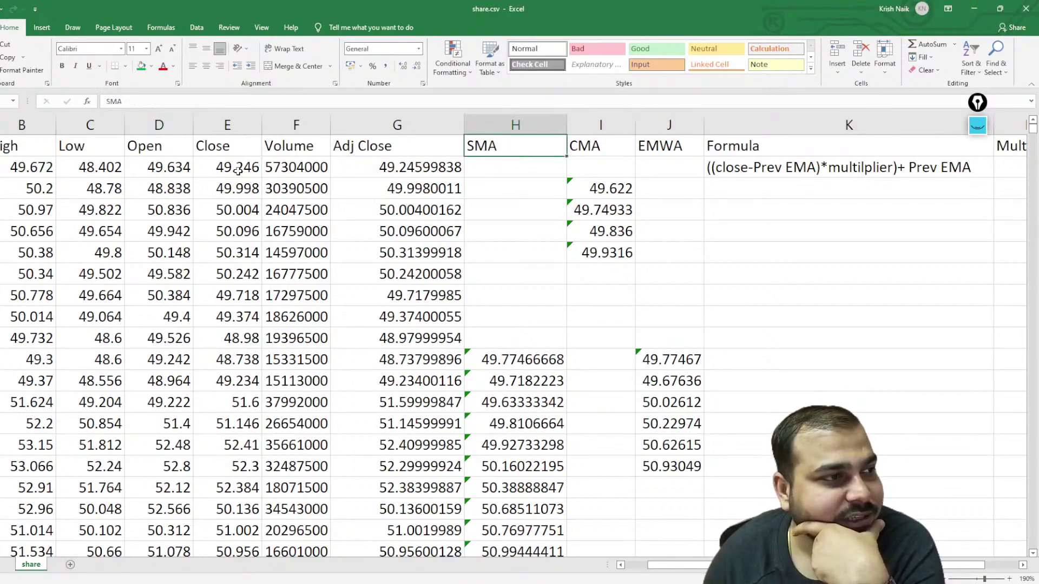
{"action": "left_click_drag", "start_coordinate": [219, 149], "coordinate": [214, 388]}
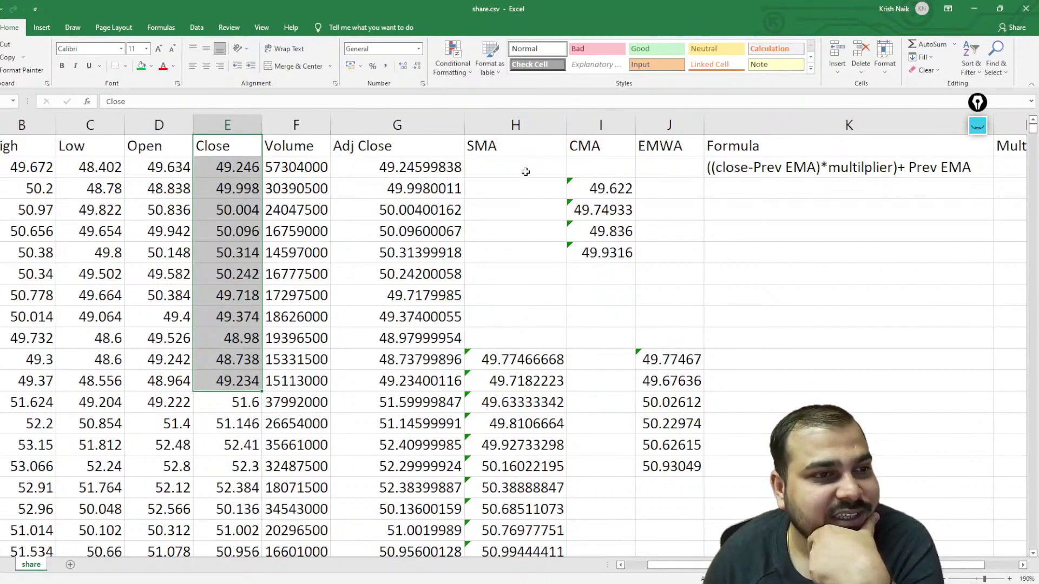
{"action": "left_click_drag", "start_coordinate": [513, 164], "coordinate": [506, 341]}
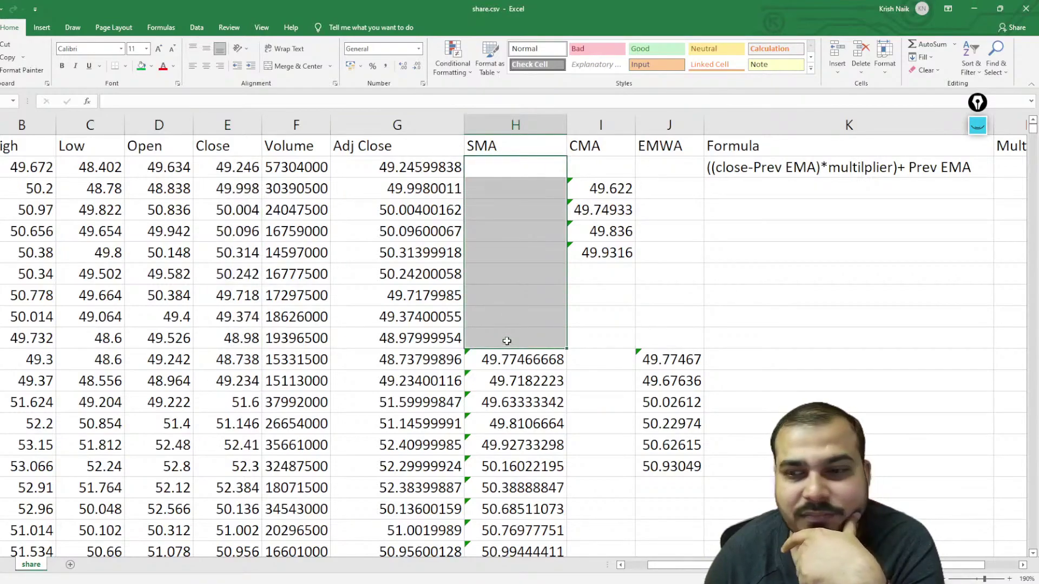
{"action": "mouse_move", "coordinate": [507, 340]}
{"action": "left_mouse_down"}
{"action": "mouse_move", "coordinate": [528, 328]}
{"action": "mouse_move", "coordinate": [521, 339]}
{"action": "left_mouse_up"}
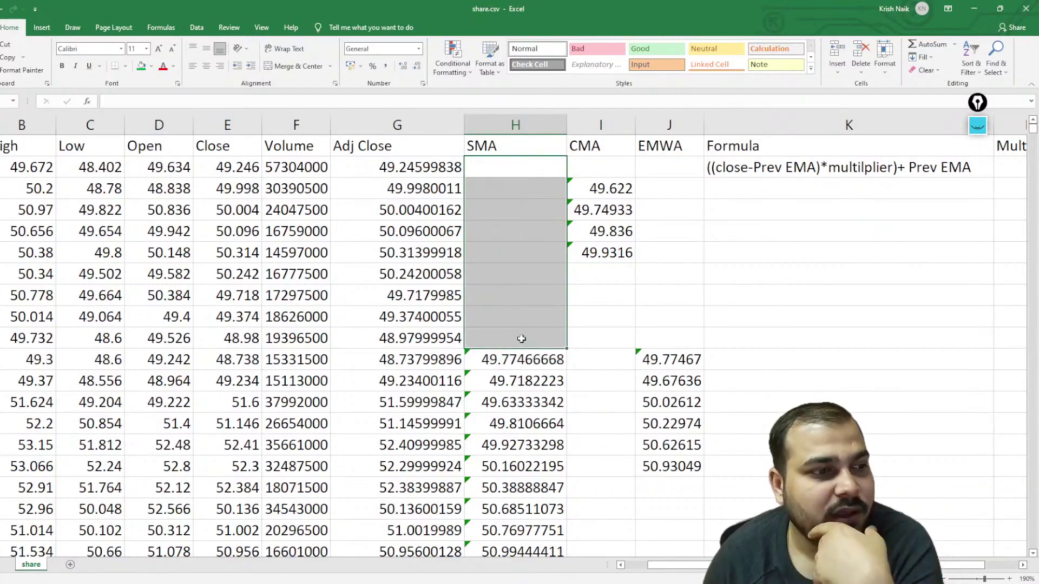
Inspect the first four SMA formulas, H11 to H14, and compare the first one with the price rows it averages.
{"action": "left_click", "coordinate": [502, 362]}
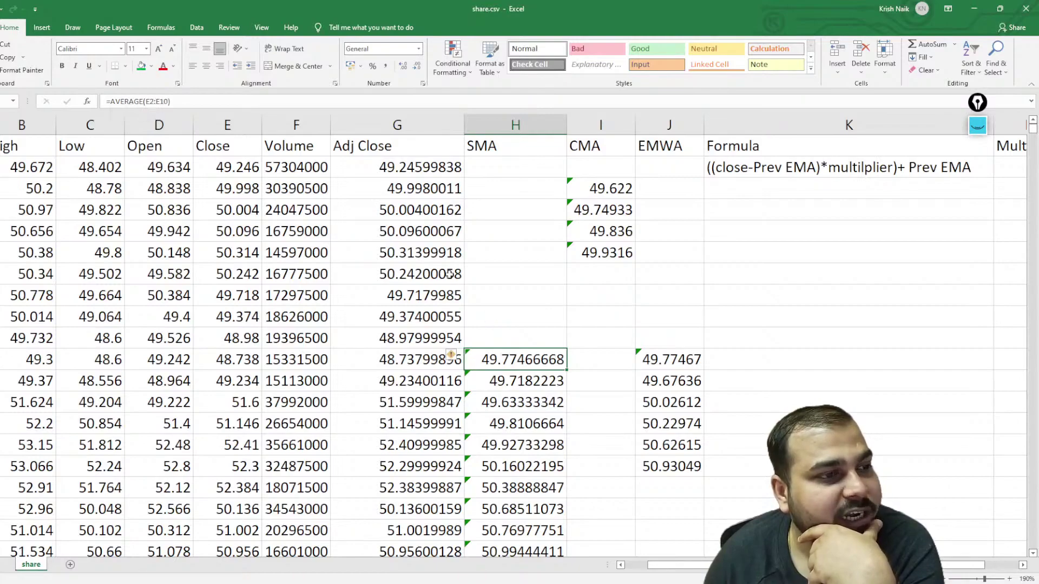
{"action": "left_click_drag", "start_coordinate": [399, 174], "coordinate": [367, 355]}
{"action": "left_click", "coordinate": [486, 363]}
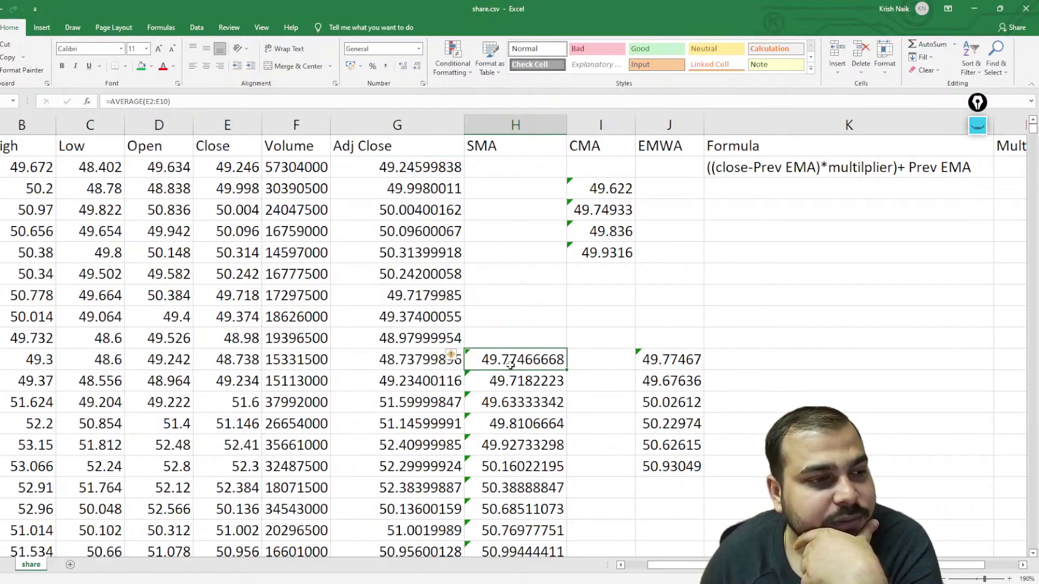
{"action": "left_click", "coordinate": [489, 387]}
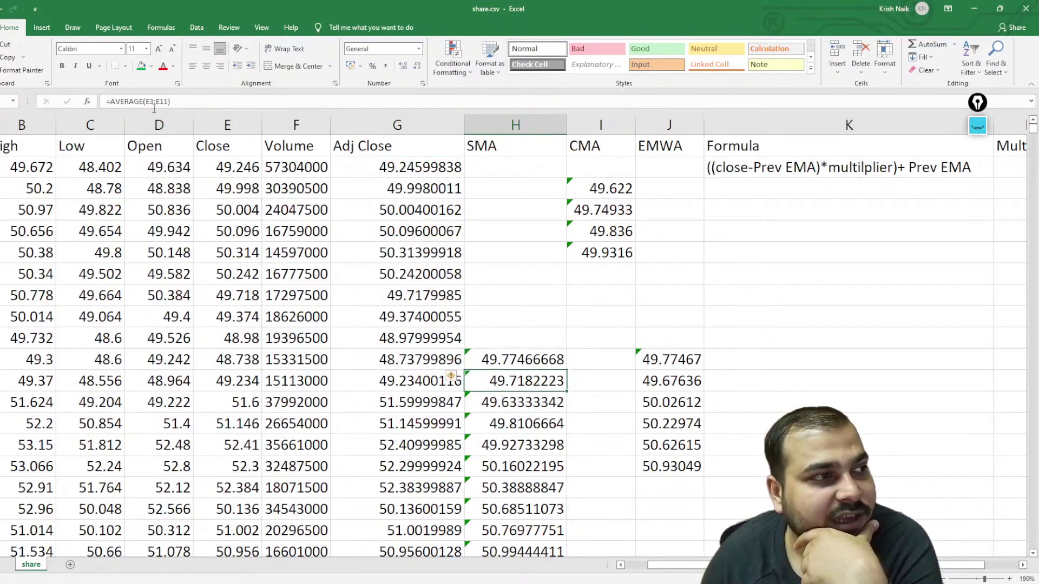
{"action": "left_click", "coordinate": [513, 407]}
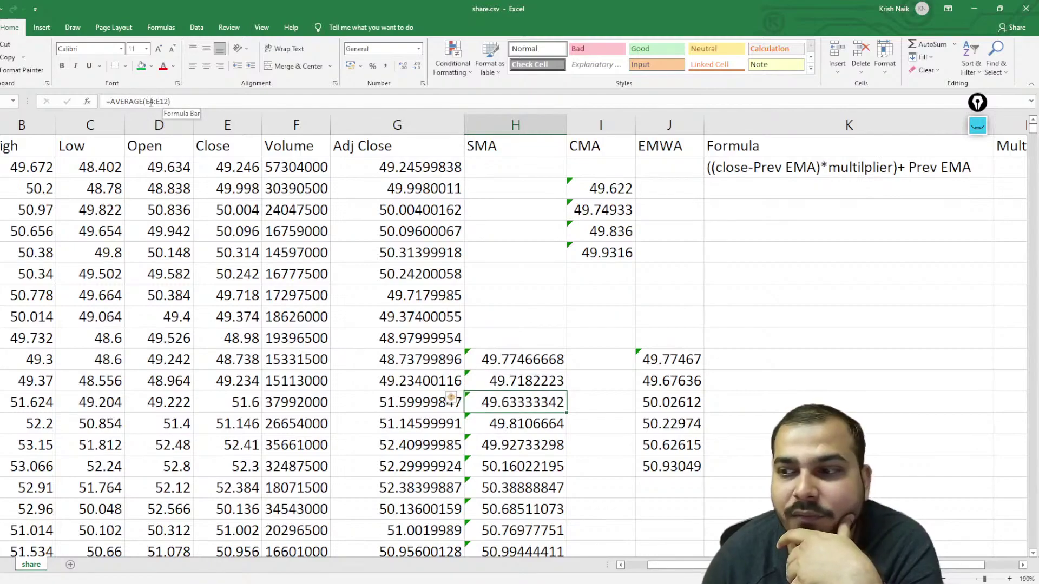
{"action": "scroll", "coordinate": [291, 349], "scroll_direction": "down", "scroll_amount": 1}
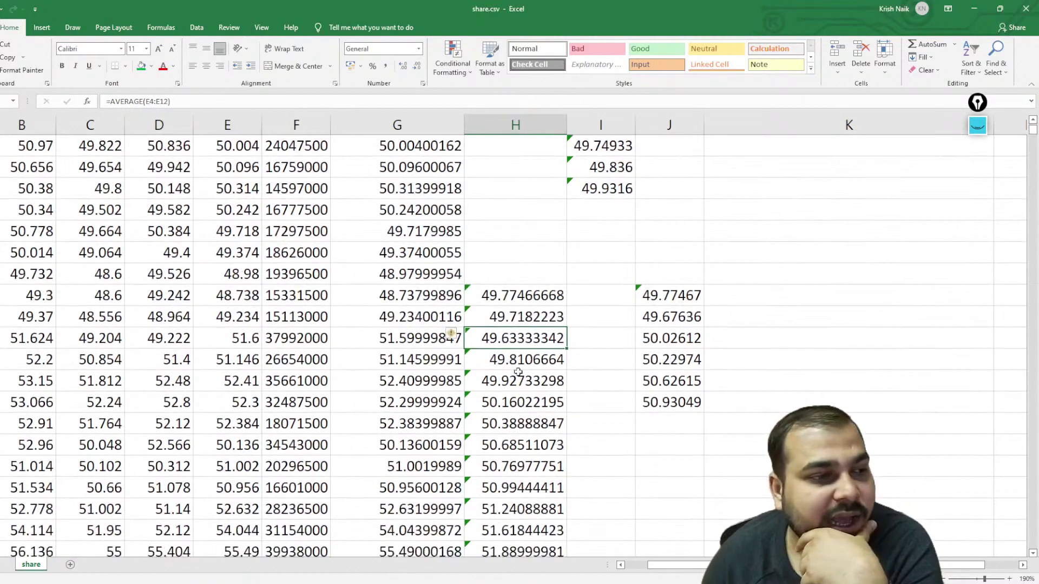
{"action": "left_click", "coordinate": [518, 360]}
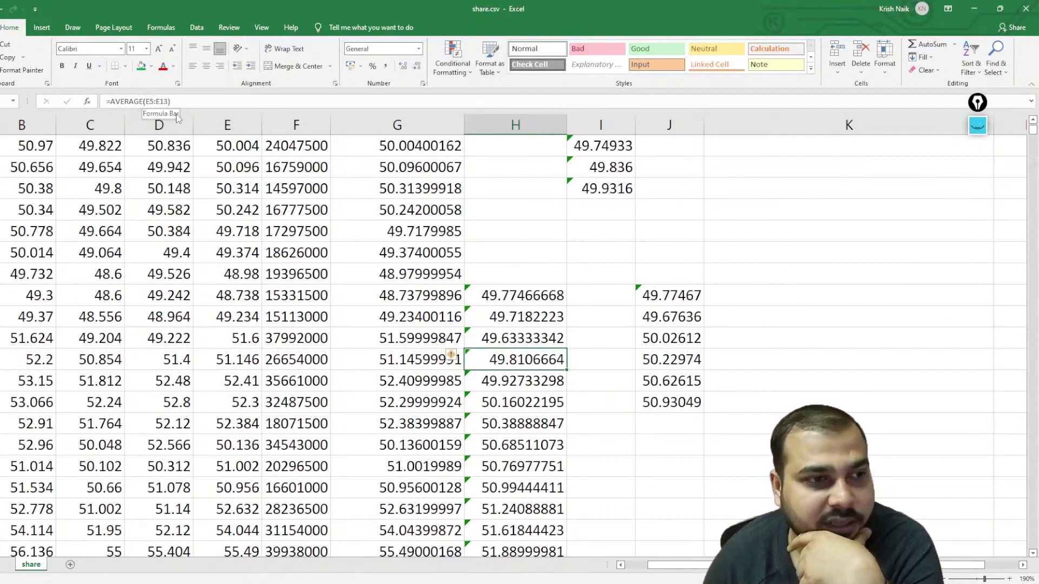
{"action": "scroll", "coordinate": [678, 431], "scroll_direction": "up", "scroll_amount": 1}
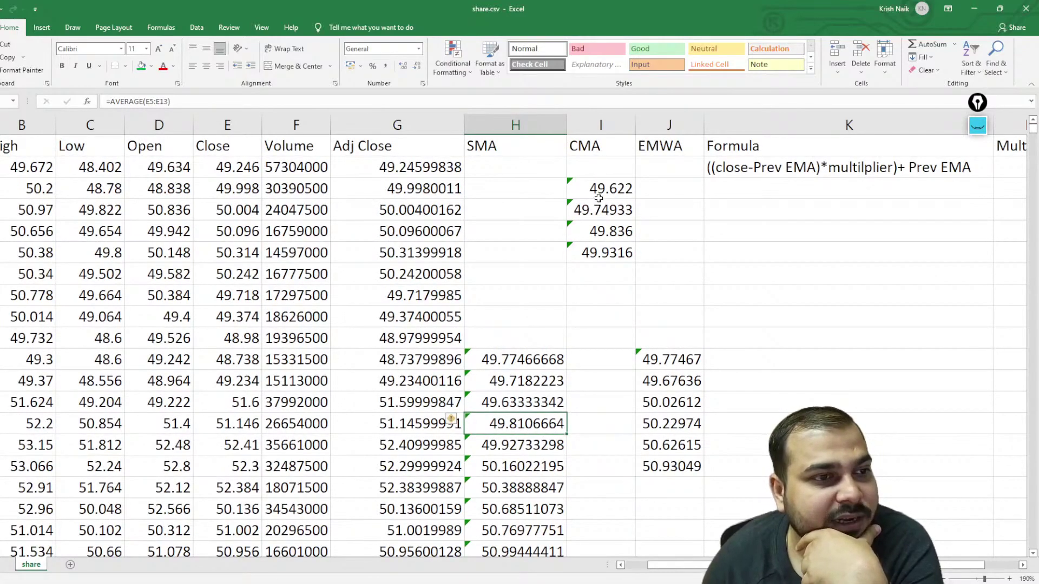
Check the CMA formulas in I4 and I3 against the matching first rows of the Adj Close column.
{"action": "left_click", "coordinate": [600, 215]}
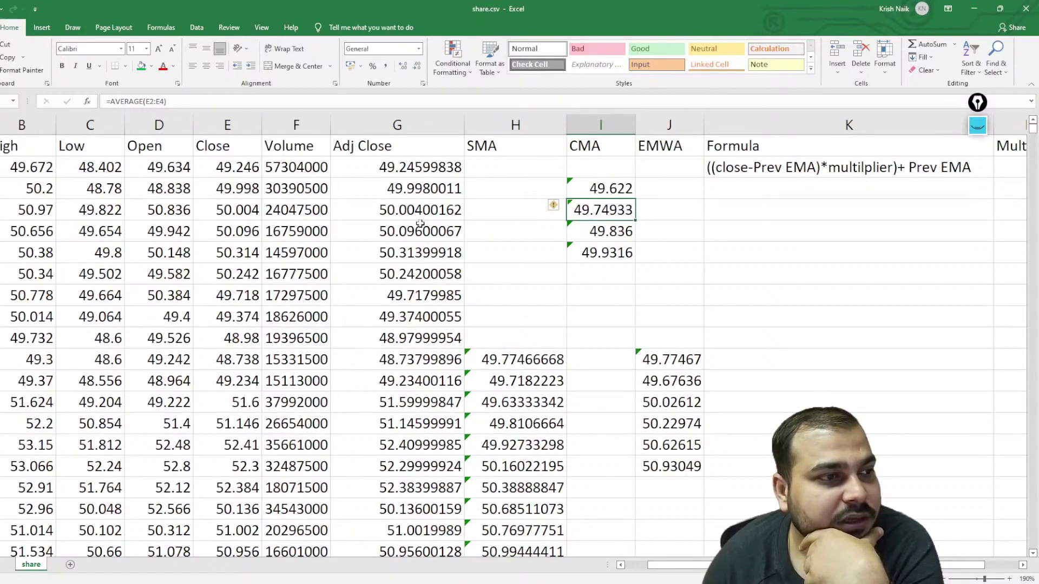
{"action": "left_click_drag", "start_coordinate": [418, 164], "coordinate": [426, 220]}
{"action": "left_click", "coordinate": [607, 193]}
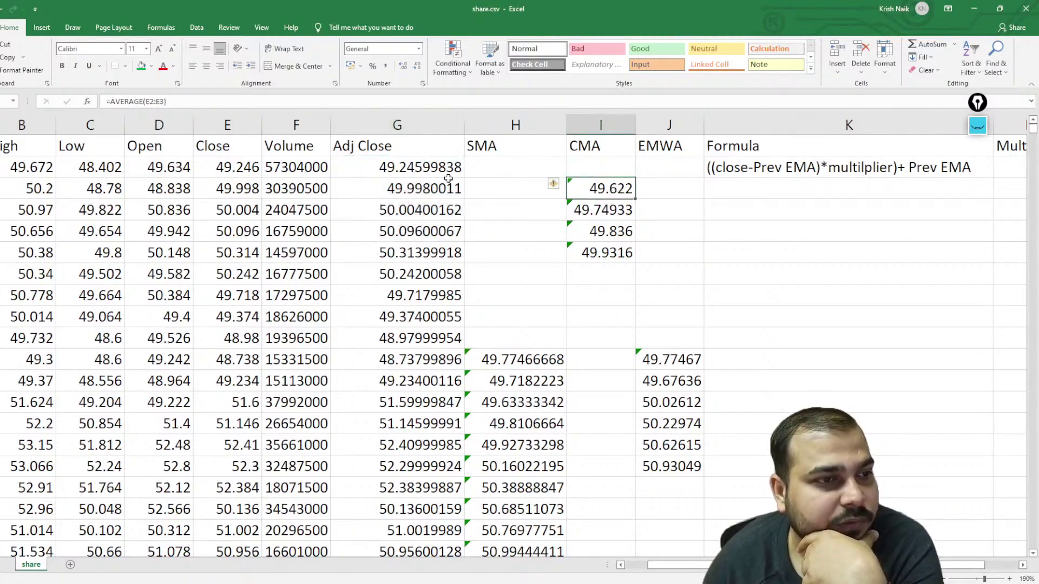
{"action": "left_click", "coordinate": [415, 168]}
{"action": "left_click_drag", "start_coordinate": [415, 169], "coordinate": [413, 192]}
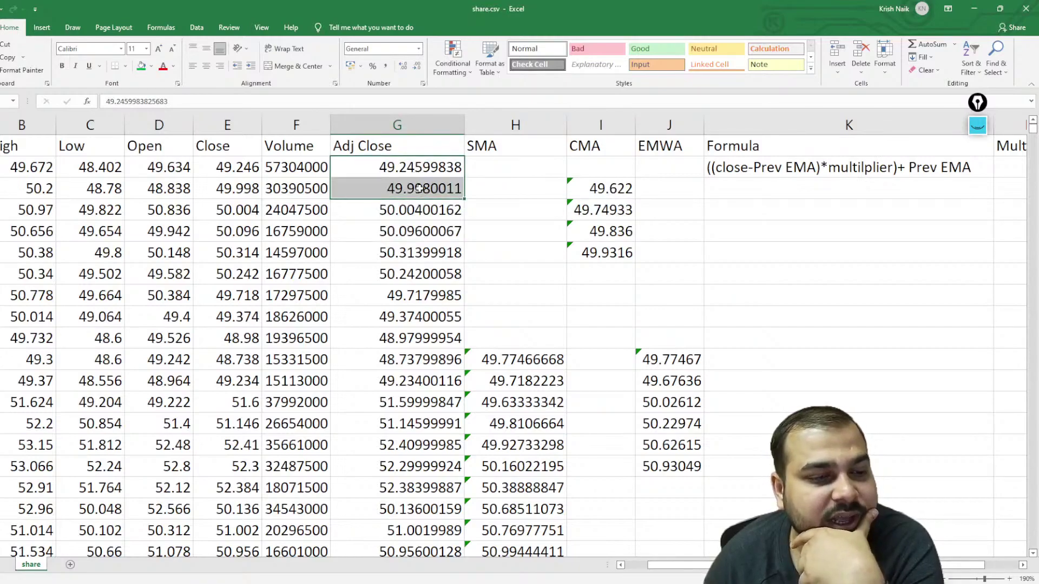
{"action": "left_click_drag", "start_coordinate": [420, 188], "coordinate": [421, 189]}
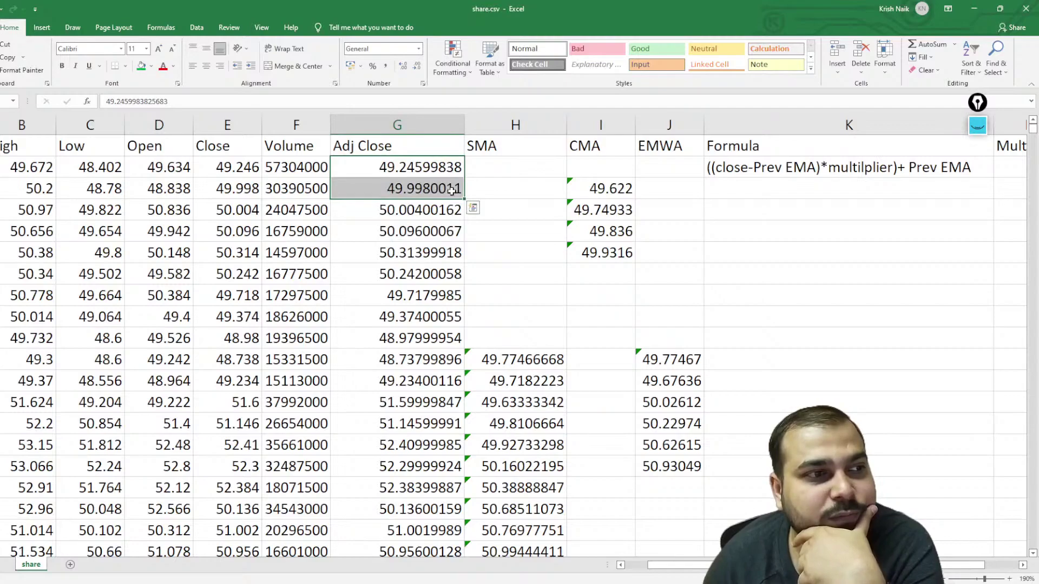
{"action": "left_click", "coordinate": [584, 195]}
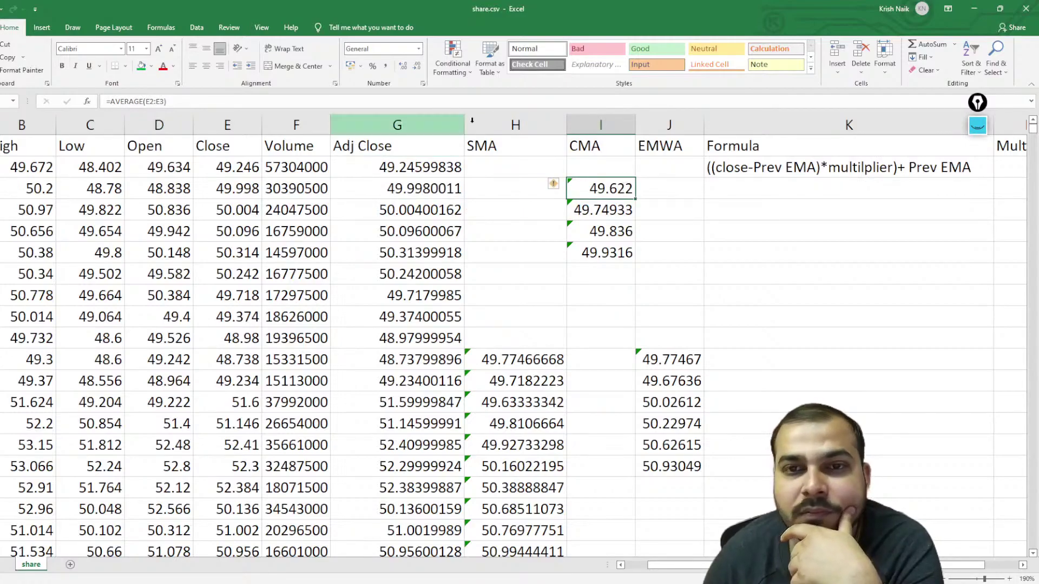
Open the CMA formulas in I3 through I6 one after another to examine the Close range each one averages.
{"action": "scroll", "coordinate": [200, 117], "scroll_direction": "up", "scroll_amount": 1}
{"action": "scroll", "coordinate": [200, 117], "scroll_direction": "up", "scroll_amount": 1}
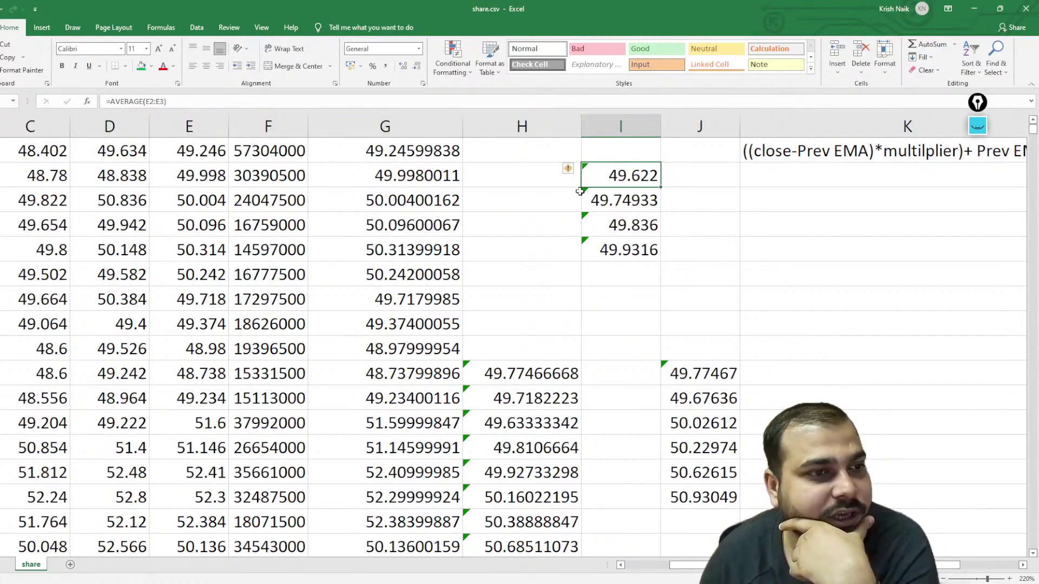
{"action": "double_click", "coordinate": [634, 176]}
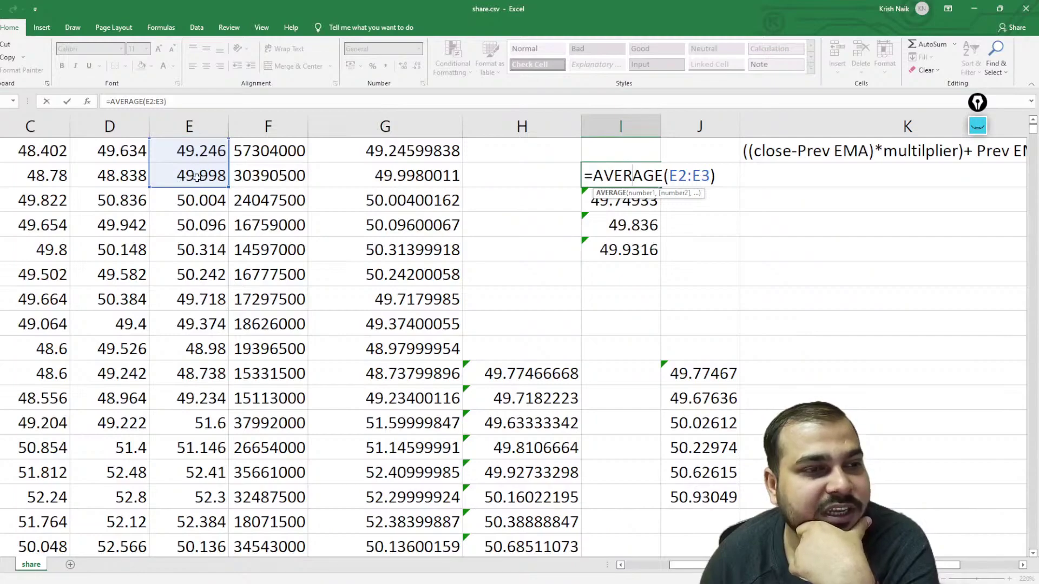
{"action": "left_click", "coordinate": [616, 208]}
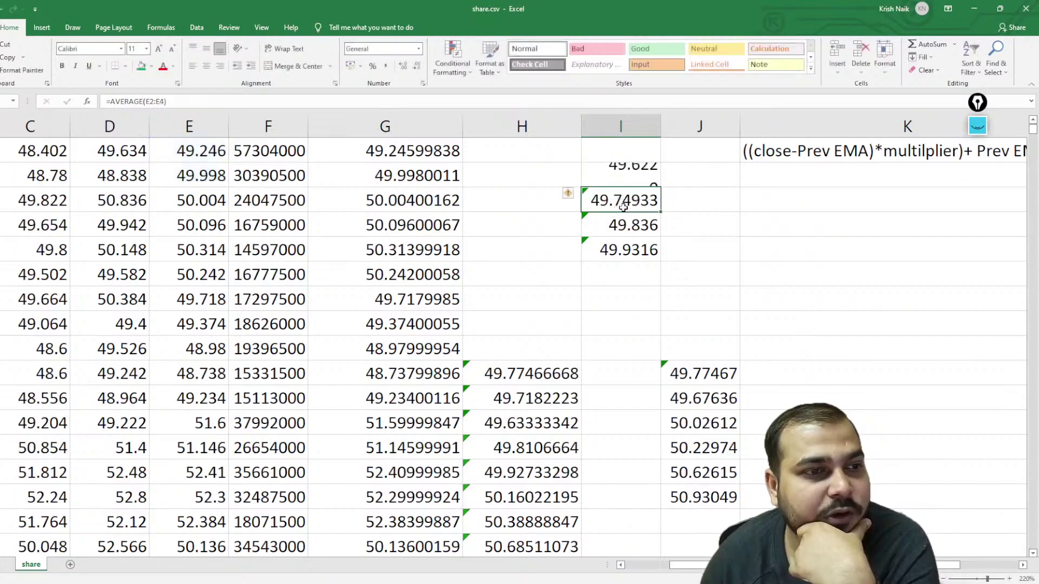
{"action": "double_click", "coordinate": [622, 200]}
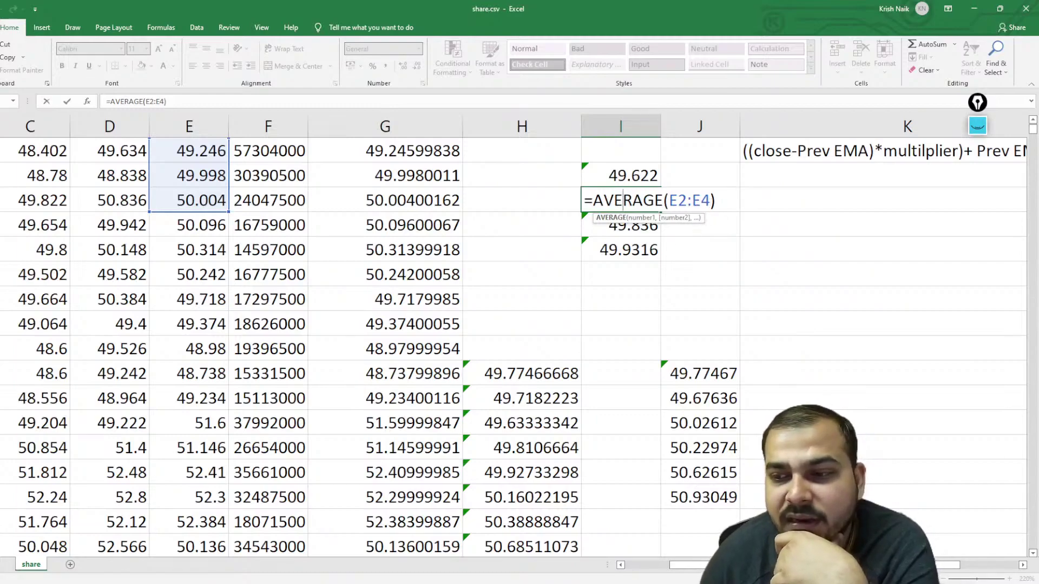
{"action": "double_click", "coordinate": [639, 230]}
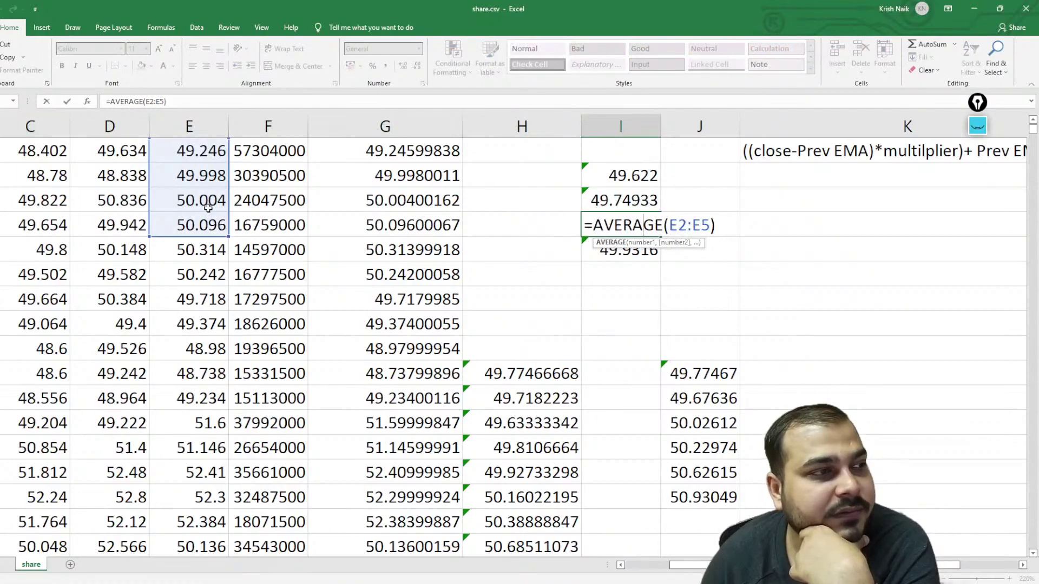
{"action": "double_click", "coordinate": [643, 250]}
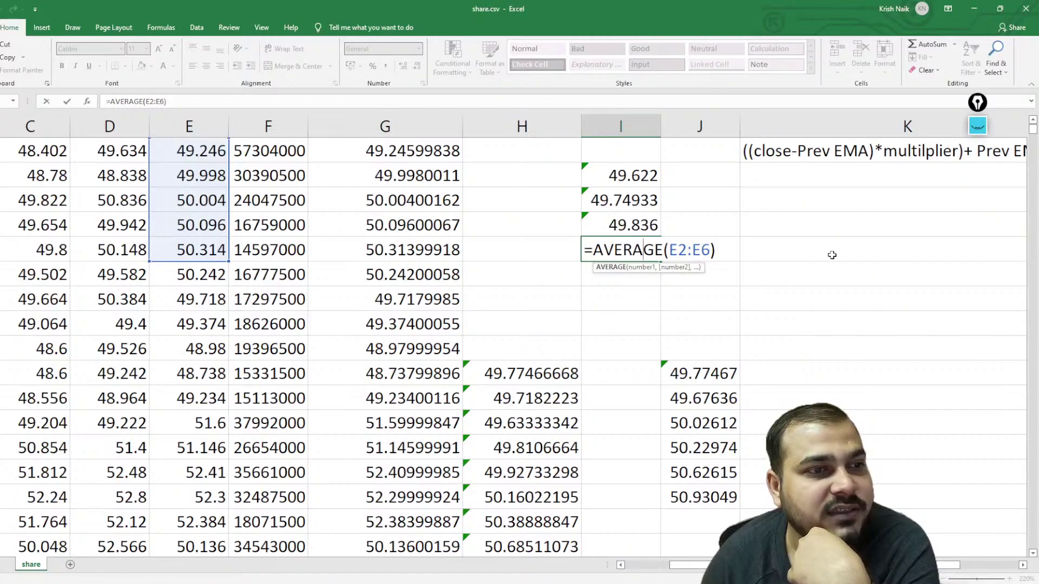
Recheck the SMA formulas in H11, H12 and H13 to compare their sliding Close ranges with the cumulative ones of the CMA column.
{"action": "scroll", "coordinate": [830, 255], "scroll_direction": "up", "scroll_amount": 1}
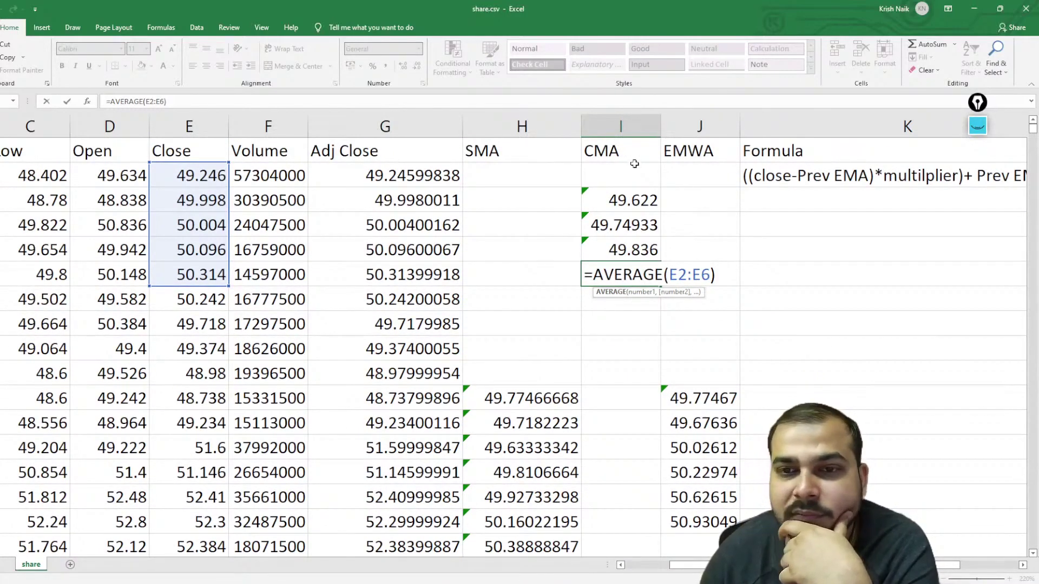
{"action": "scroll", "coordinate": [615, 203], "scroll_direction": "down", "scroll_amount": 1}
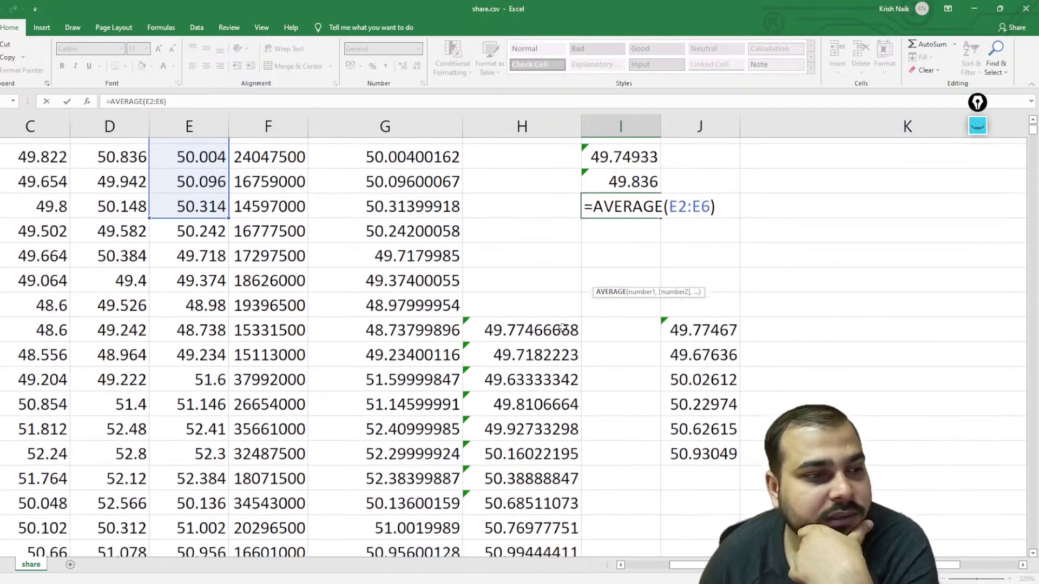
{"action": "double_click", "coordinate": [519, 324]}
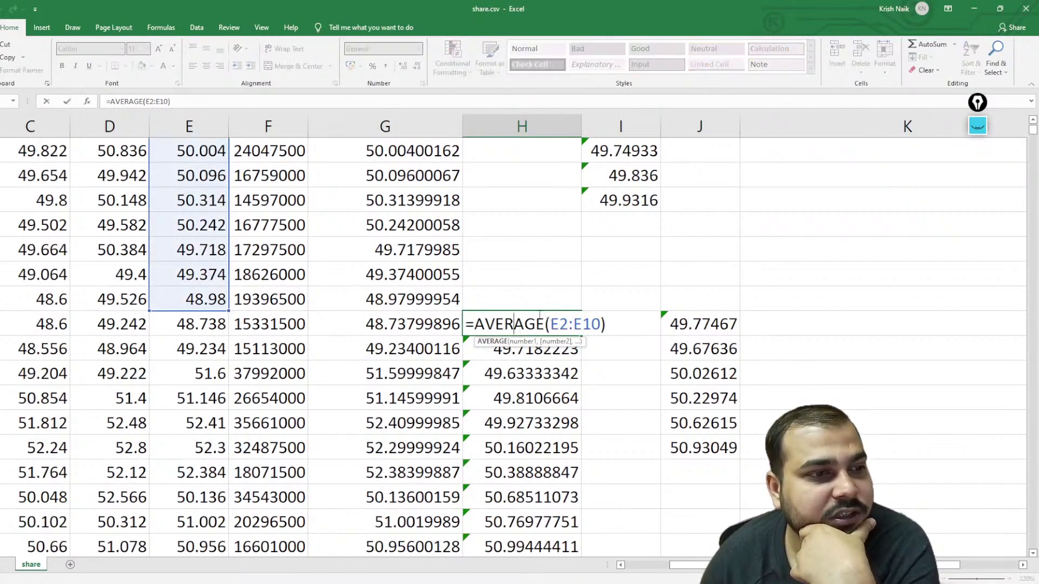
{"action": "double_click", "coordinate": [536, 349]}
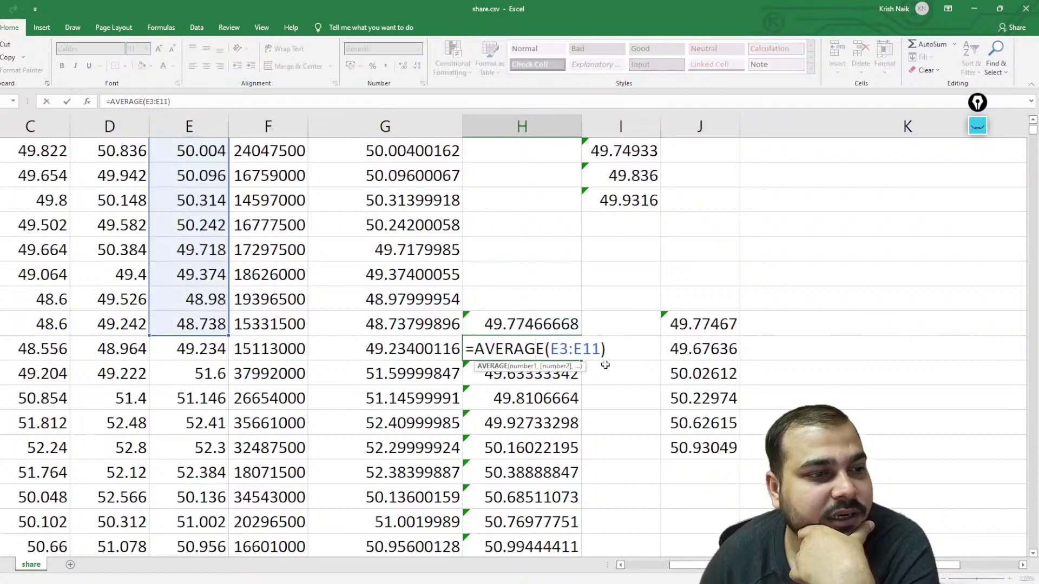
{"action": "double_click", "coordinate": [537, 379]}
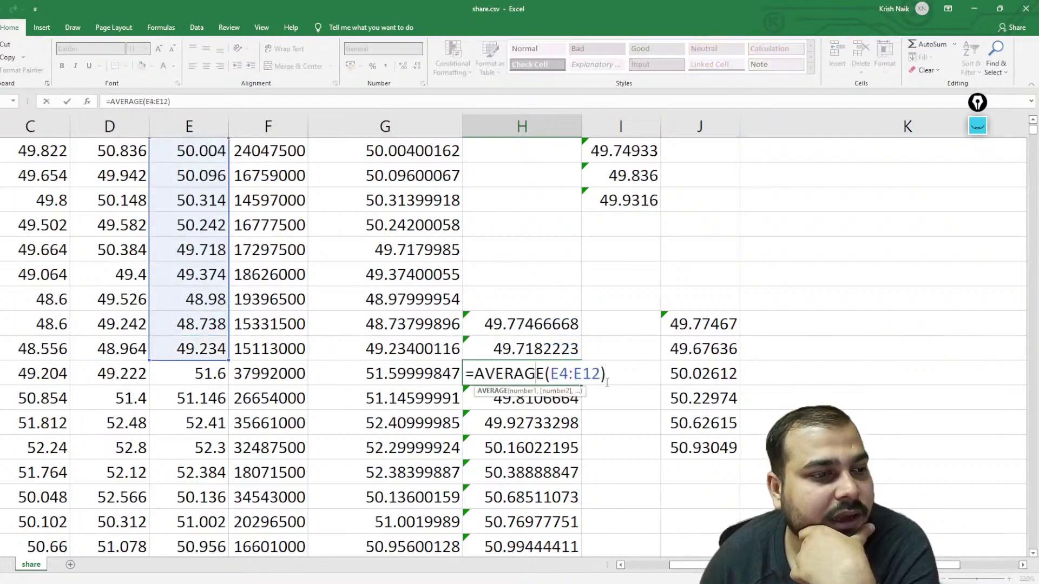
{"action": "left_click", "coordinate": [630, 259]}
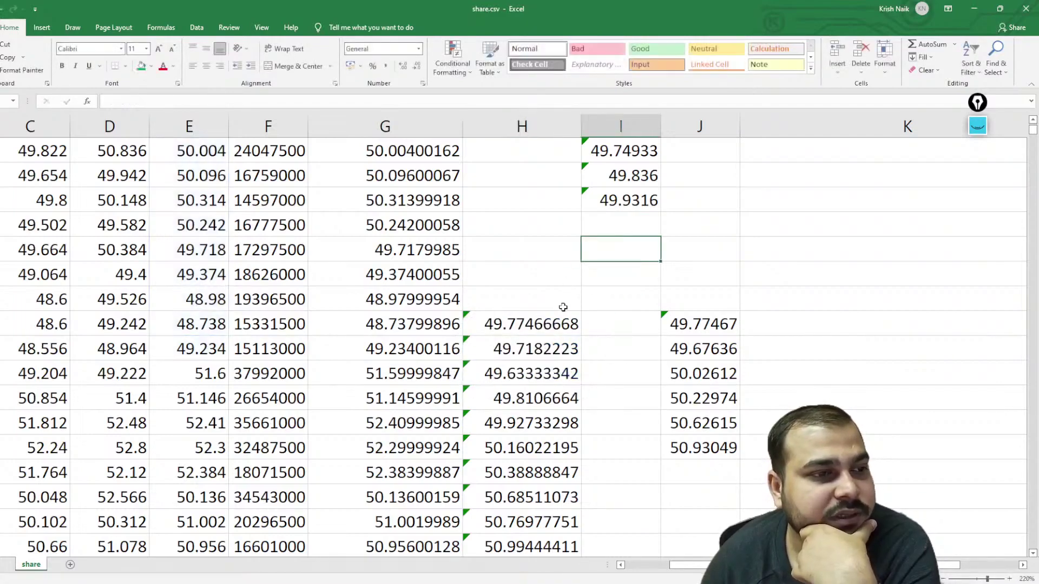
{"action": "scroll", "coordinate": [563, 319], "scroll_direction": "up", "scroll_amount": 1}
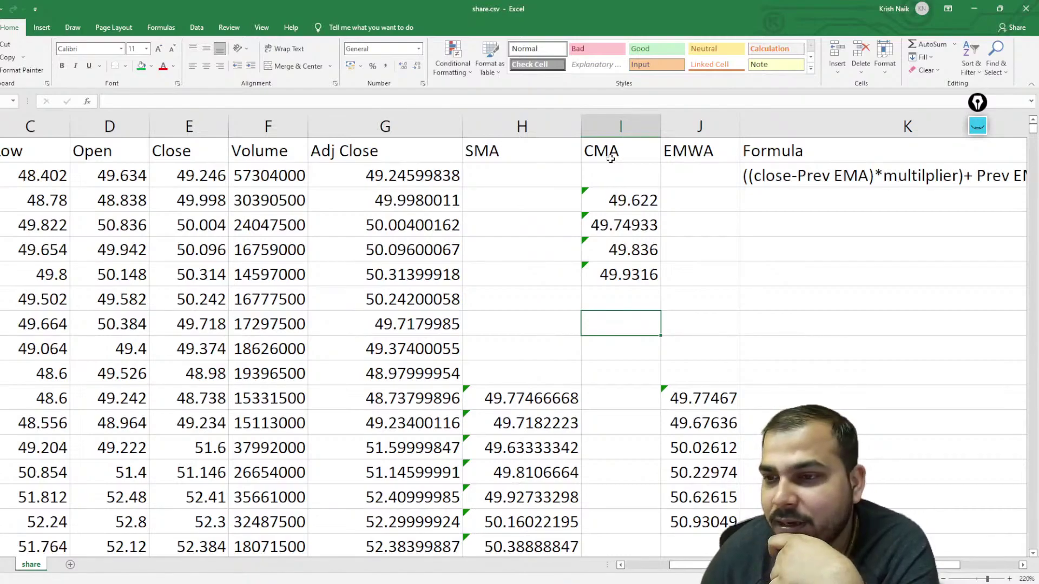
Insert a new column before Adj Close and give it the header SMA in G1.
{"action": "right_click", "coordinate": [439, 126]}
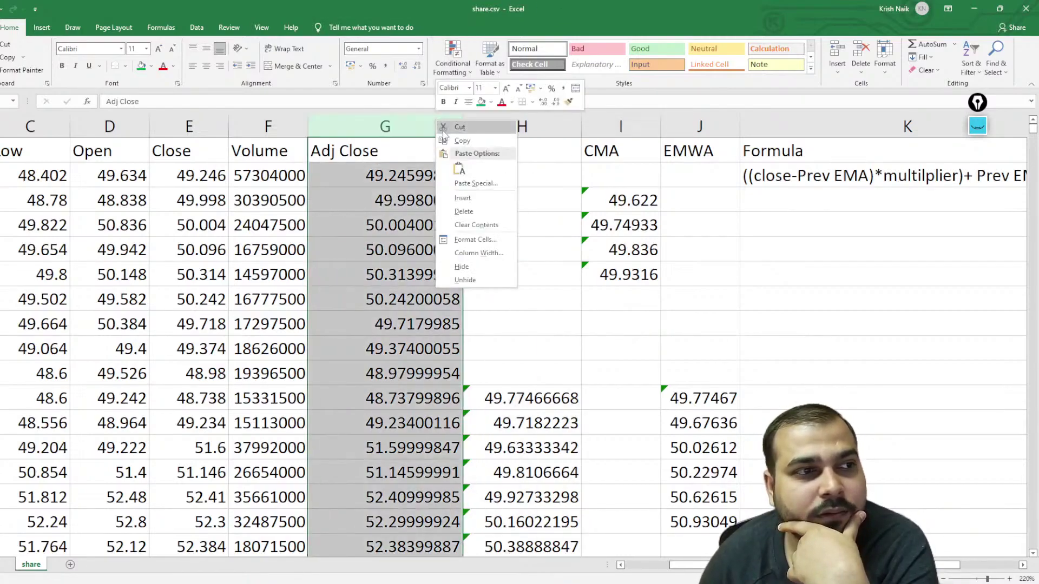
{"action": "left_click", "coordinate": [482, 199]}
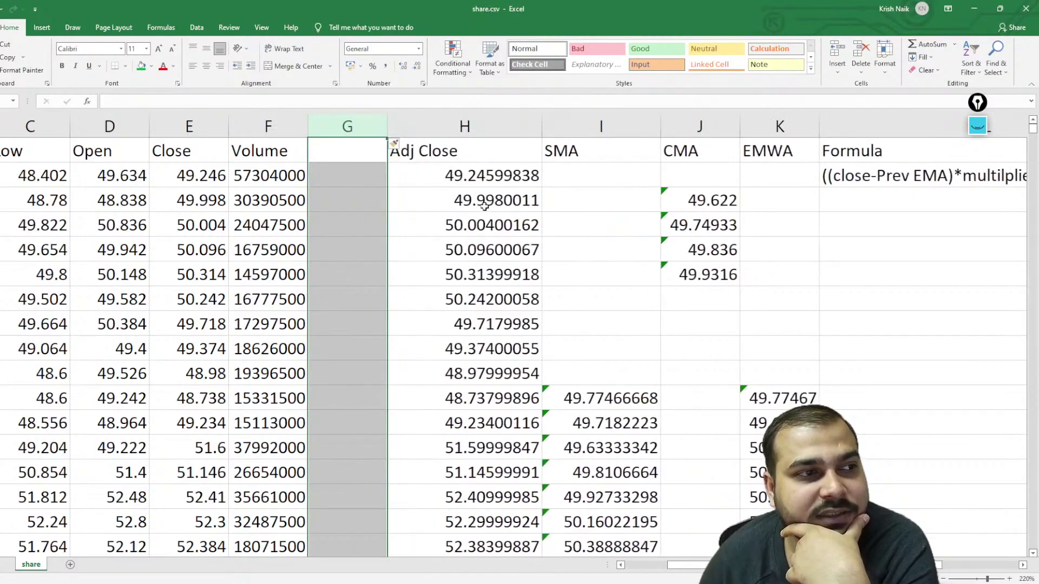
{"action": "left_click", "coordinate": [330, 157]}
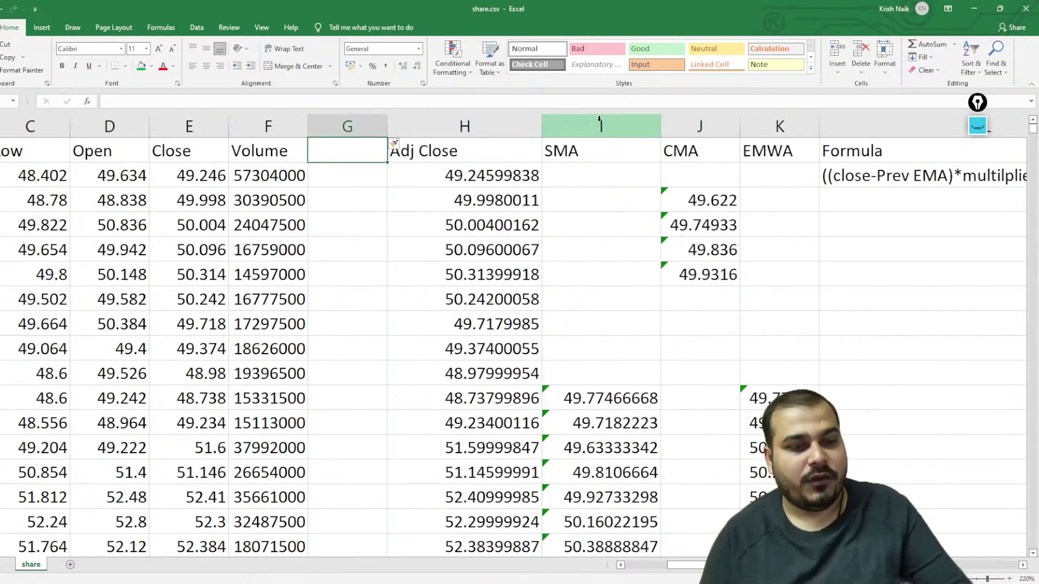
{"action": "type", "text": "SMA"}
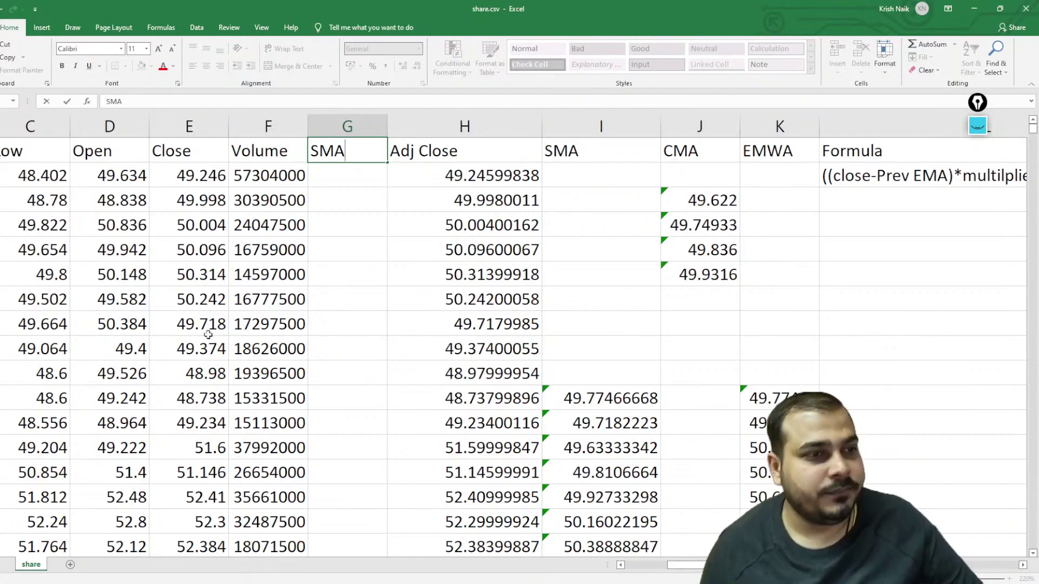
{"action": "left_click", "coordinate": [339, 373]}
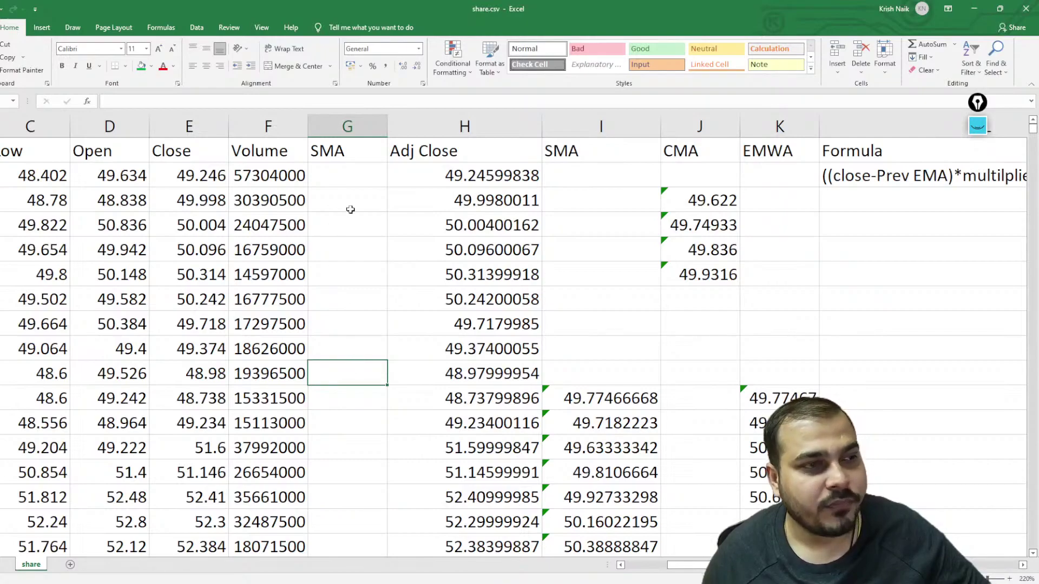
Enter the formula =AVERAGE(E2:E10) in G10 to average the first nine Close prices.
{"action": "double_click", "coordinate": [322, 374]}
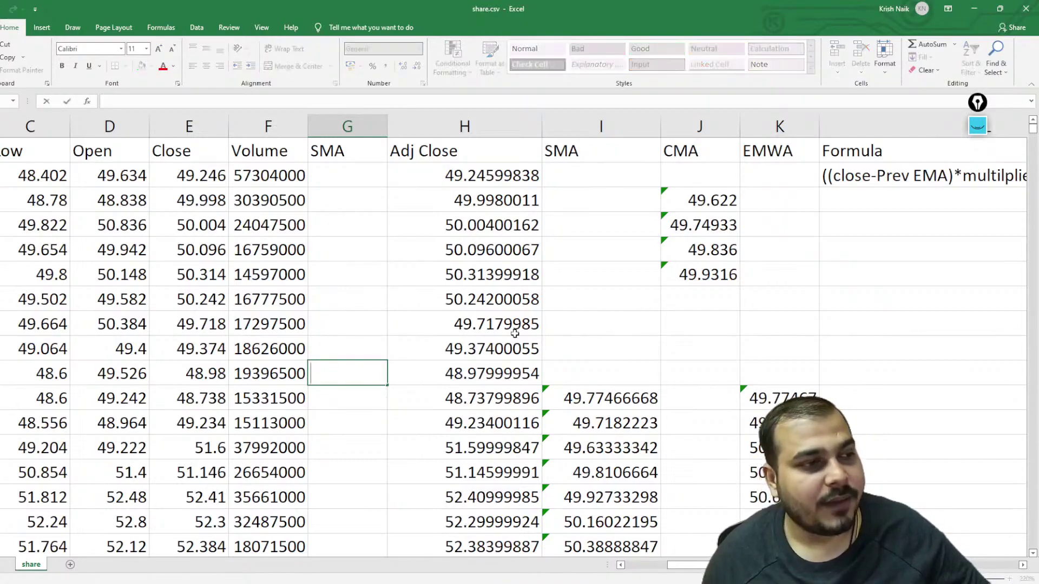
{"action": "type", "text": "=Average()"}
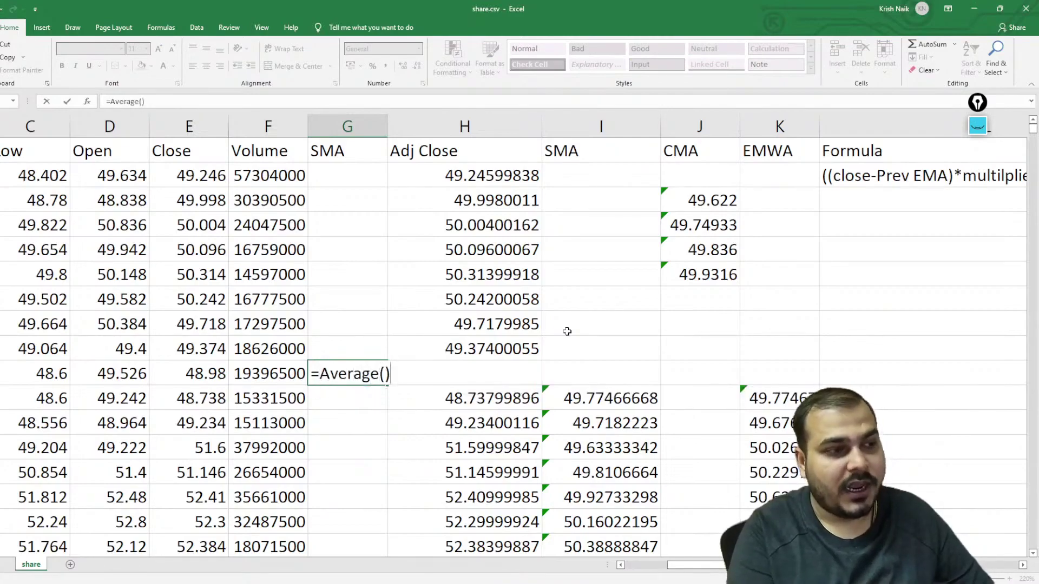
{"action": "key", "text": "Return"}
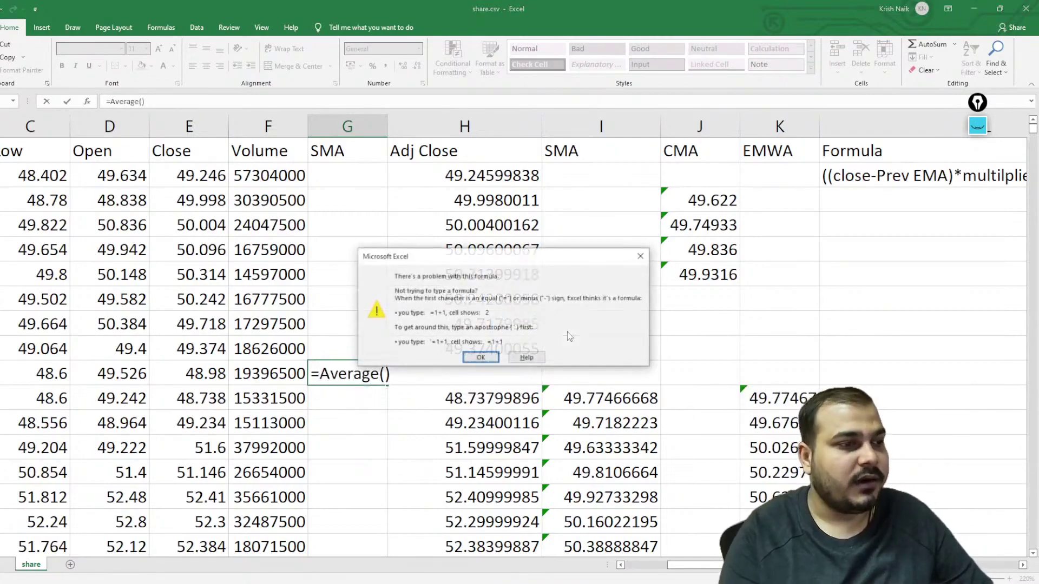
{"action": "key", "text": "Return"}
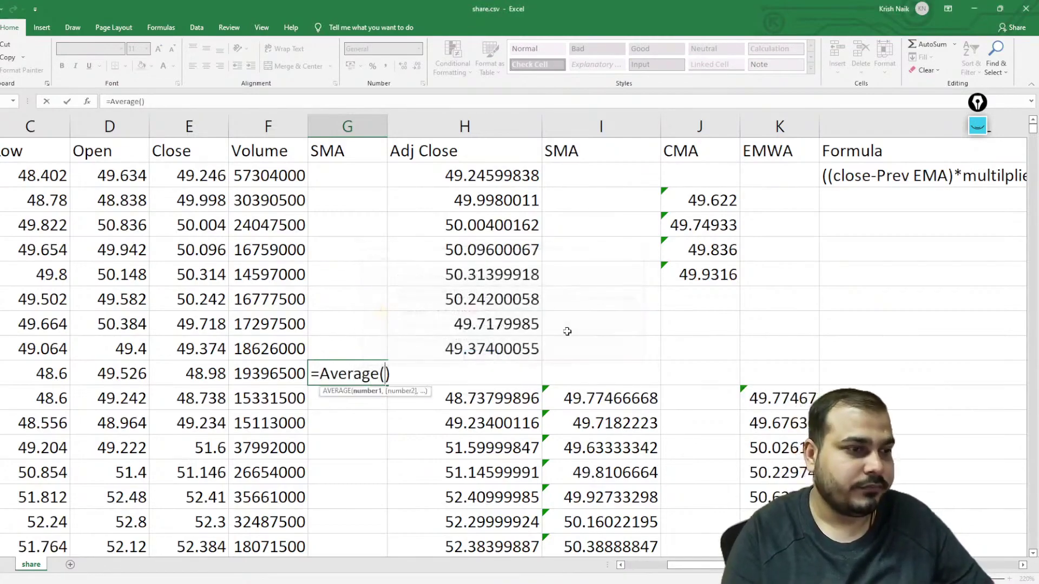
{"action": "key", "text": "Left"}
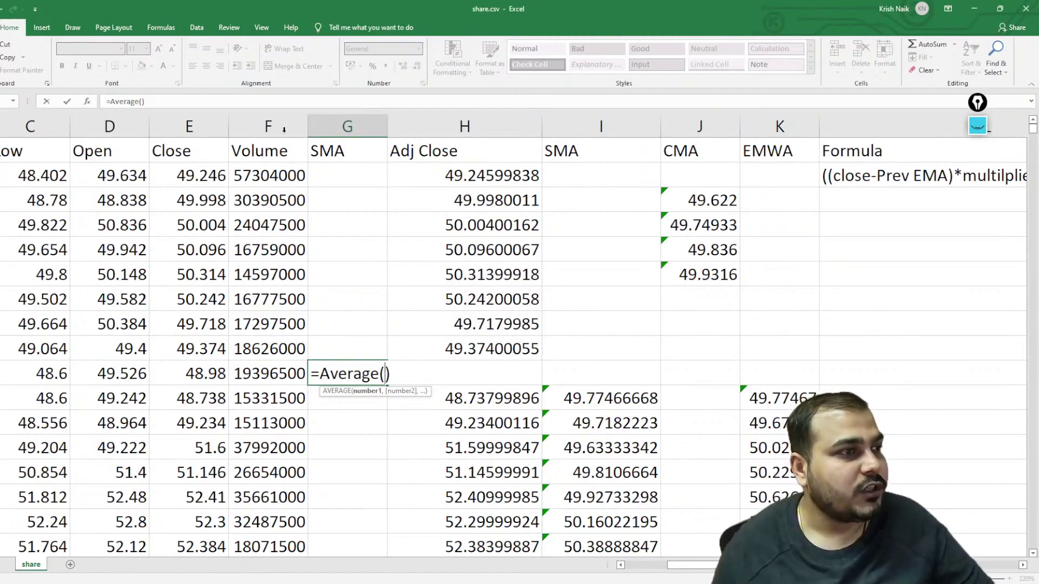
{"action": "left_click", "coordinate": [190, 173]}
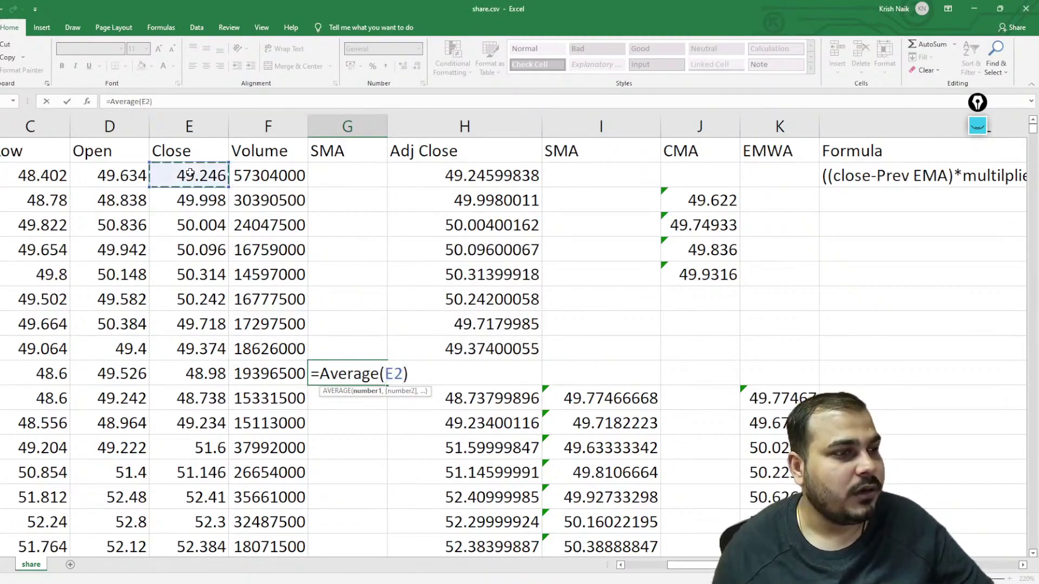
{"action": "type", "text": ","}
{"action": "left_click", "coordinate": [195, 376]}
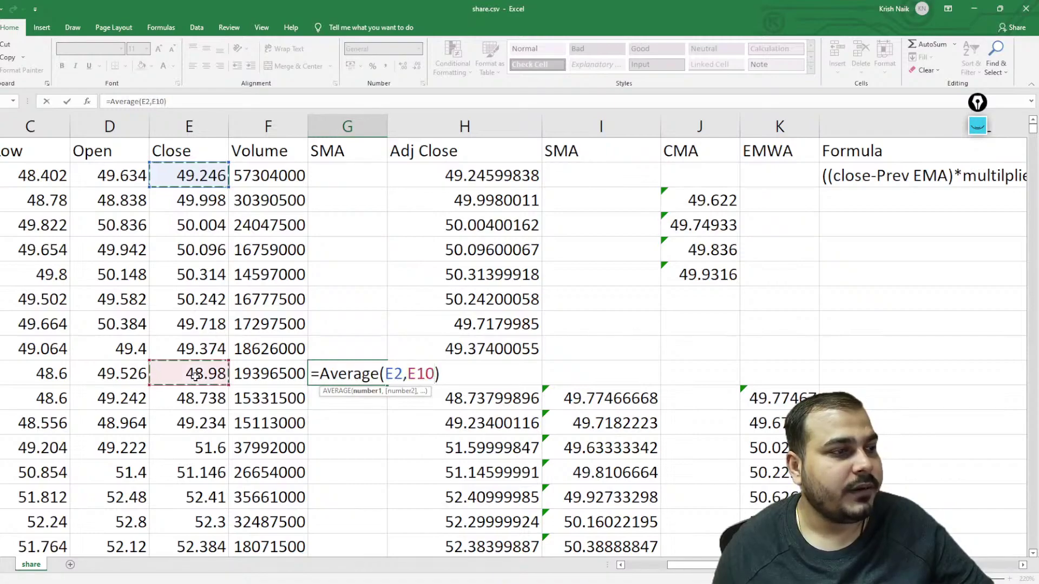
{"action": "left_click", "coordinate": [412, 379]}
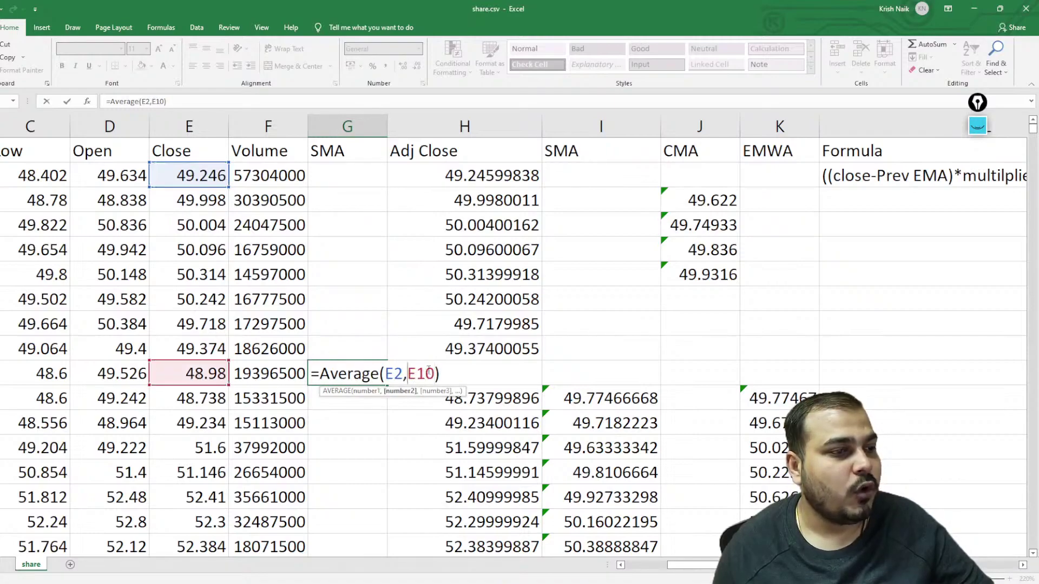
{"action": "key", "text": "BackSpace"}
{"action": "type", "text": ":"}
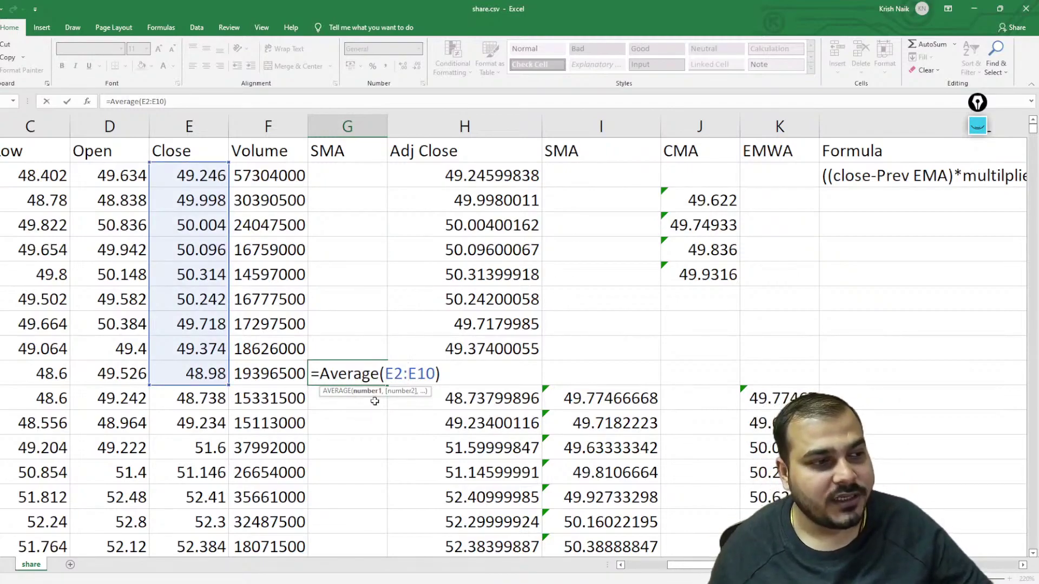
{"action": "key", "text": "Return"}
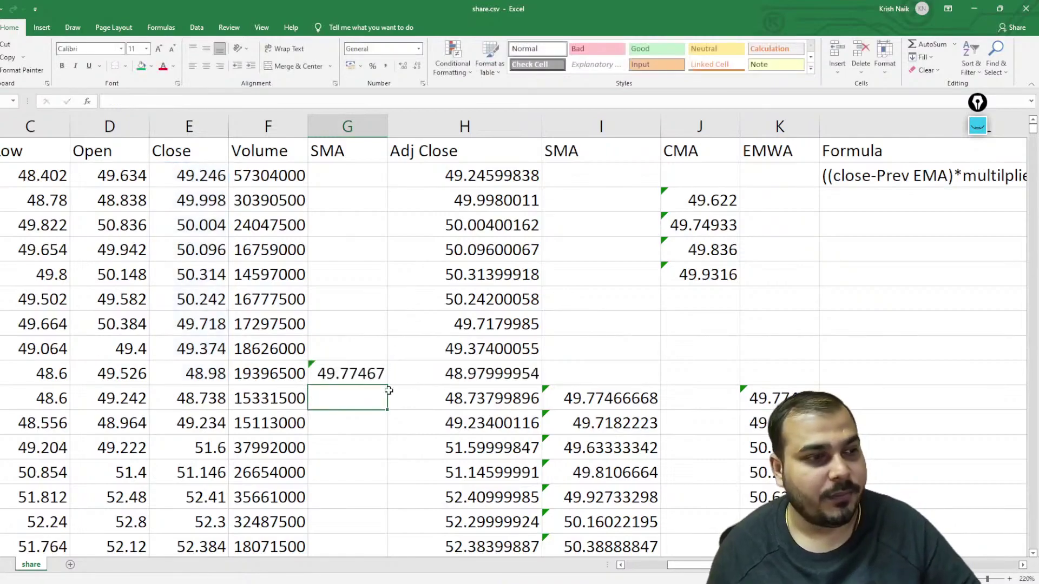
{"action": "left_click", "coordinate": [359, 374]}
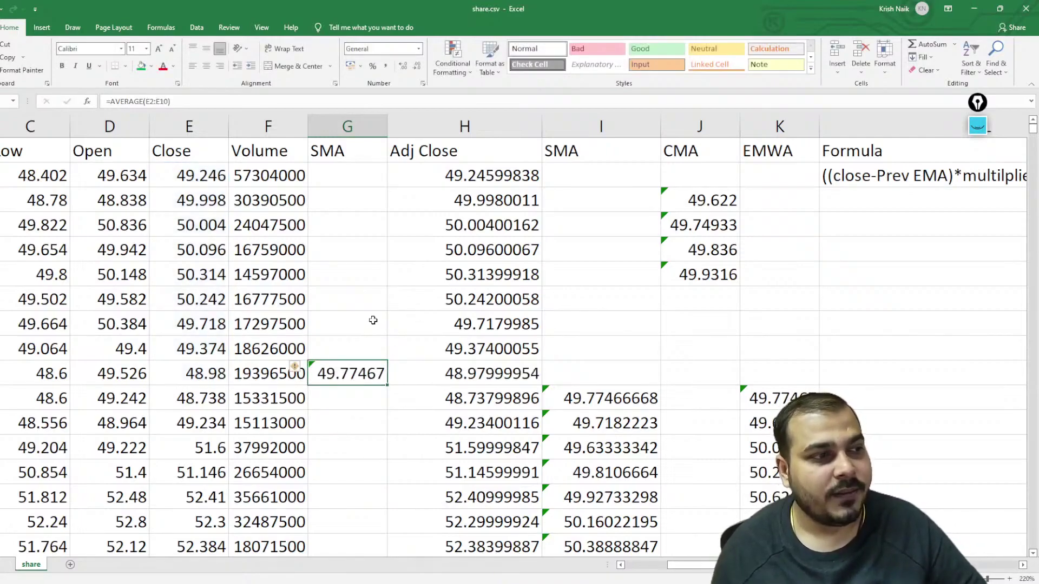
Enter the formula =AVERAGE(E3:E11) in G11 to average the next nine-row window of Close prices.
{"action": "left_click", "coordinate": [340, 400]}
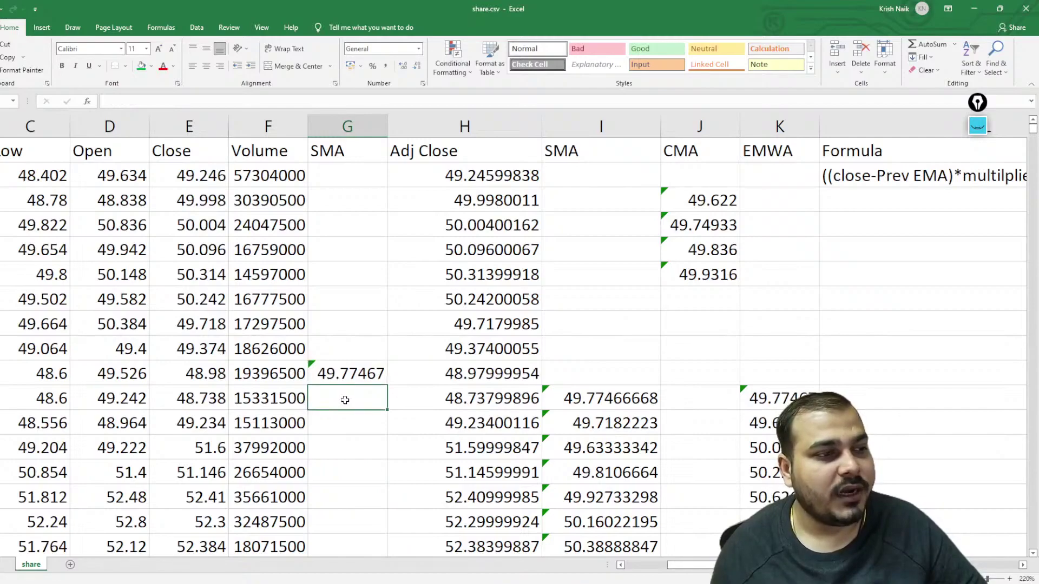
{"action": "type", "text": "=Aver"}
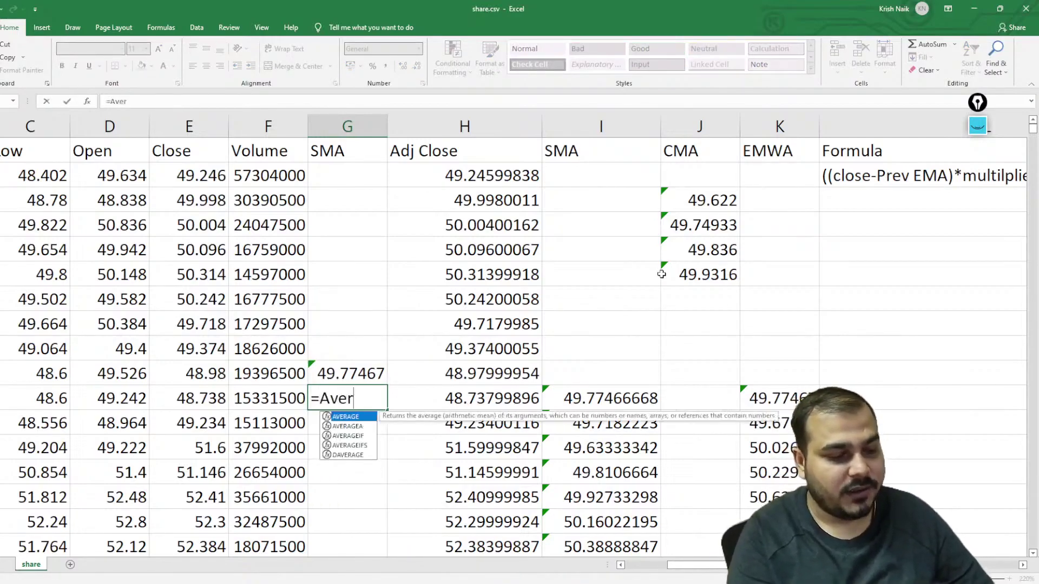
{"action": "type", "text": "ge"}
{"action": "key", "text": "BackSpace"}
{"action": "key", "text": "BackSpace"}
{"action": "type", "text": "af"}
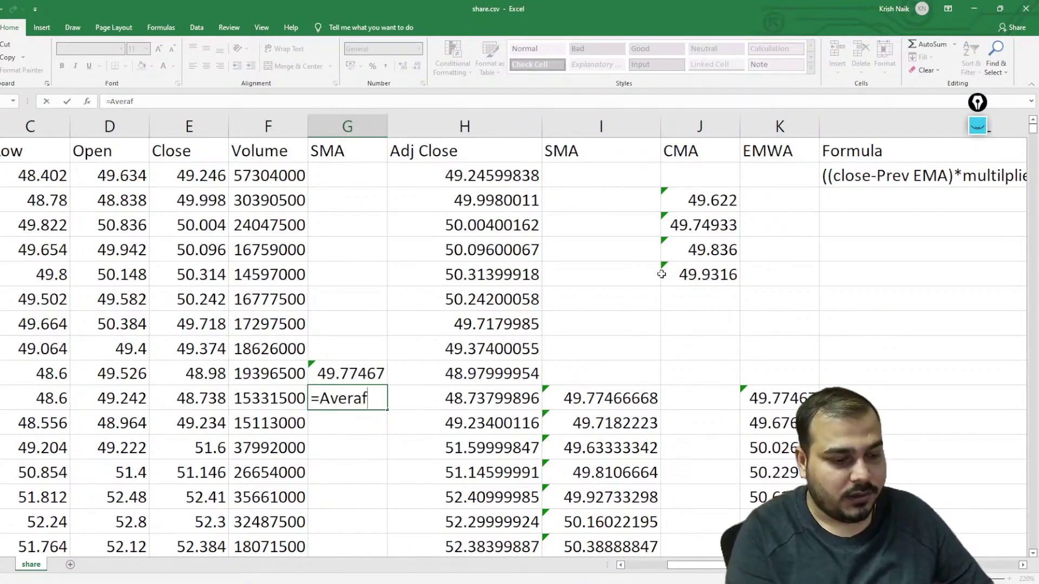
{"action": "key", "text": "BackSpace"}
{"action": "type", "text": "ge()"}
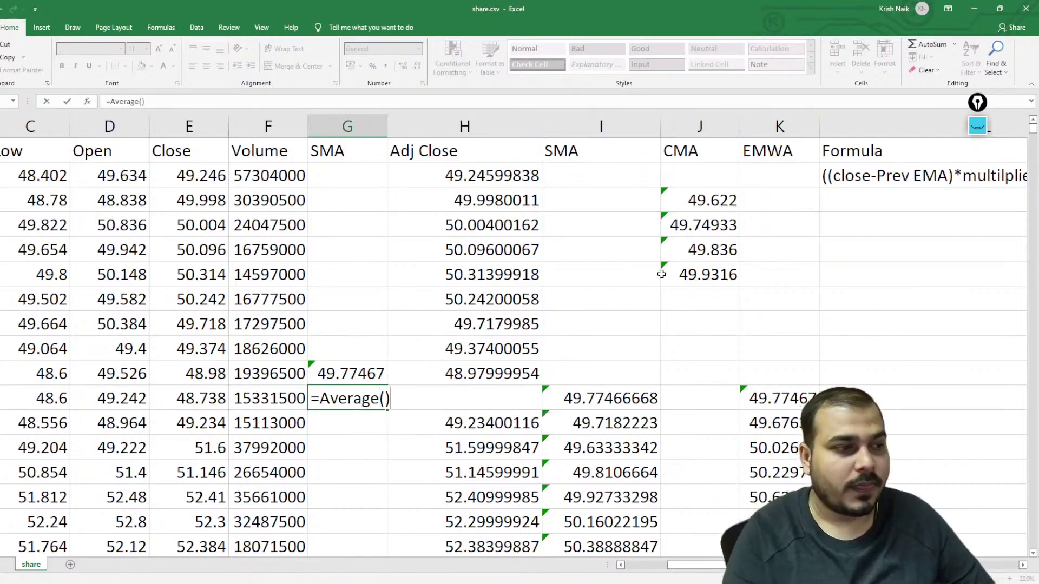
{"action": "key", "text": "Return"}
{"action": "key", "text": "Return"}
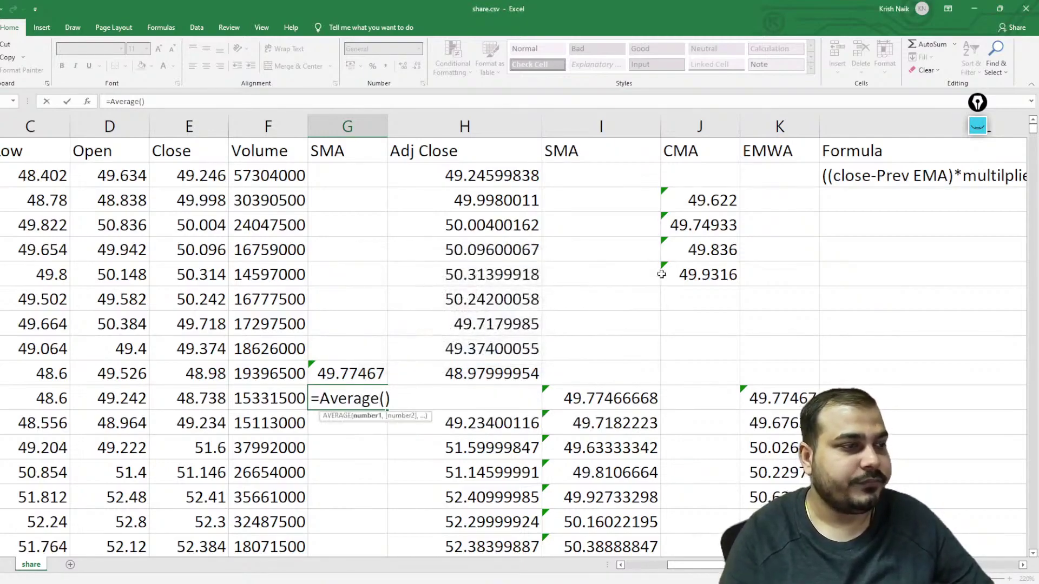
{"action": "left_click", "coordinate": [189, 201]}
{"action": "left_click_drag", "start_coordinate": [189, 201], "coordinate": [193, 399]}
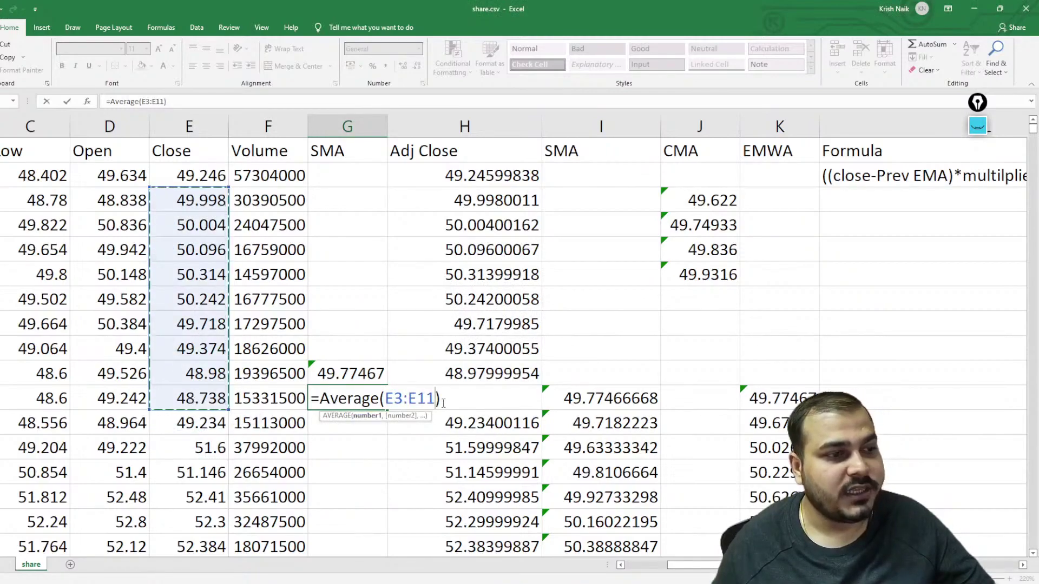
{"action": "key", "text": "Return"}
Fill the moving average formula from G10 down column G alongside the price rows, and return to the start of the filled values.
{"action": "scroll", "coordinate": [366, 301], "scroll_direction": "down", "scroll_amount": 1}
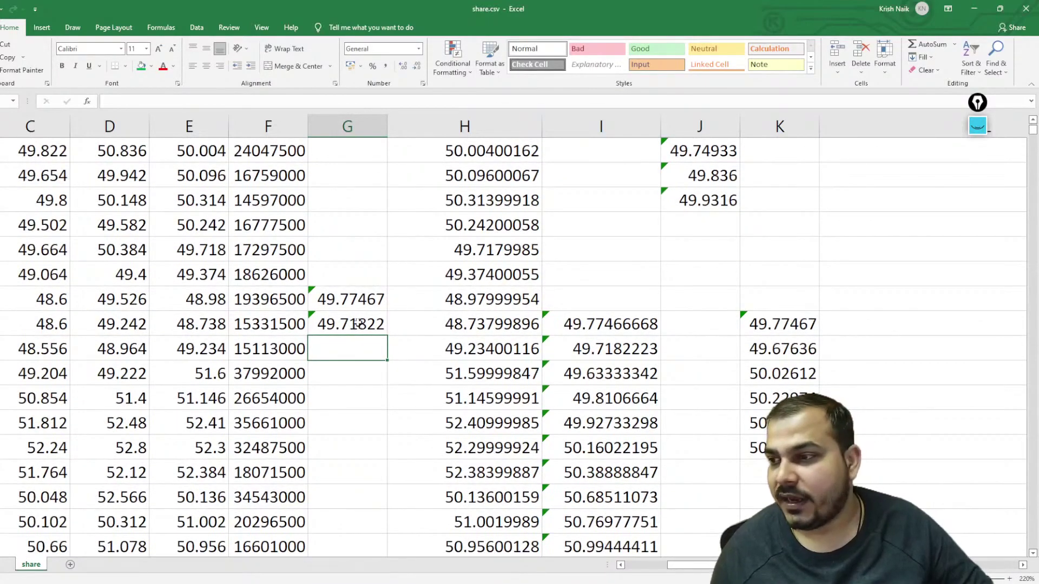
{"action": "left_click", "coordinate": [361, 297]}
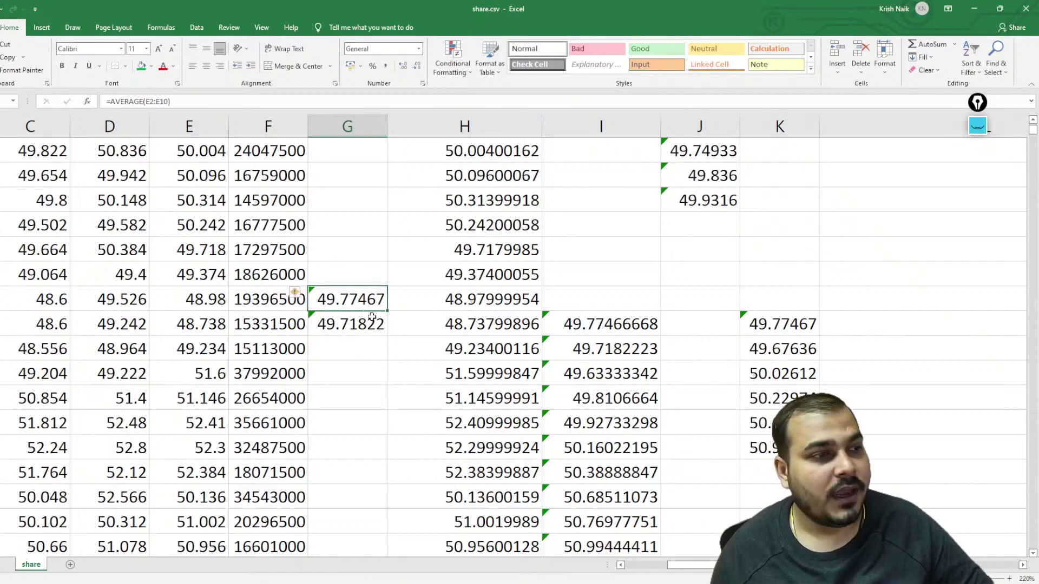
{"action": "mouse_move", "coordinate": [368, 306]}
{"action": "left_mouse_down"}
{"action": "mouse_move", "coordinate": [387, 346]}
{"action": "mouse_move", "coordinate": [381, 492]}
{"action": "mouse_move", "coordinate": [382, 338]}
{"action": "mouse_move", "coordinate": [384, 507]}
{"action": "left_mouse_up"}
{"action": "scroll", "coordinate": [417, 355], "scroll_direction": "up", "scroll_amount": 20}
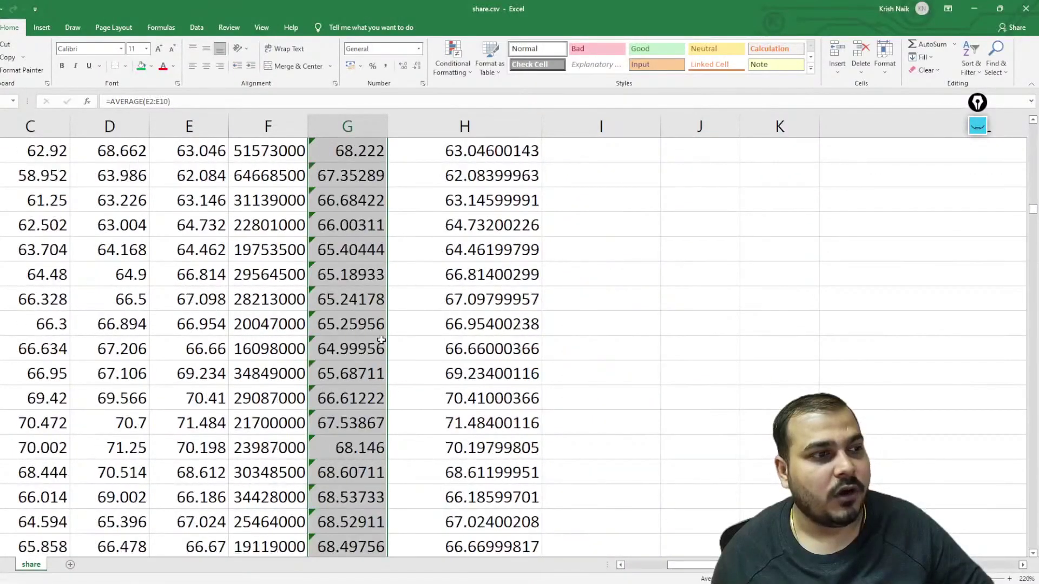
{"action": "scroll", "coordinate": [367, 310], "scroll_direction": "up", "scroll_amount": 20}
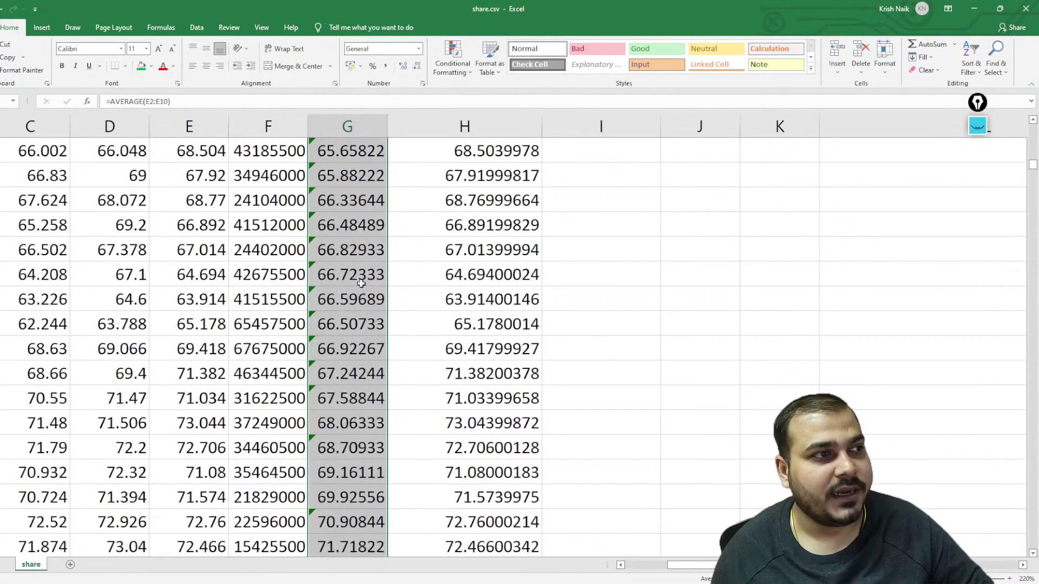
{"action": "scroll", "coordinate": [358, 237], "scroll_direction": "up", "scroll_amount": 1}
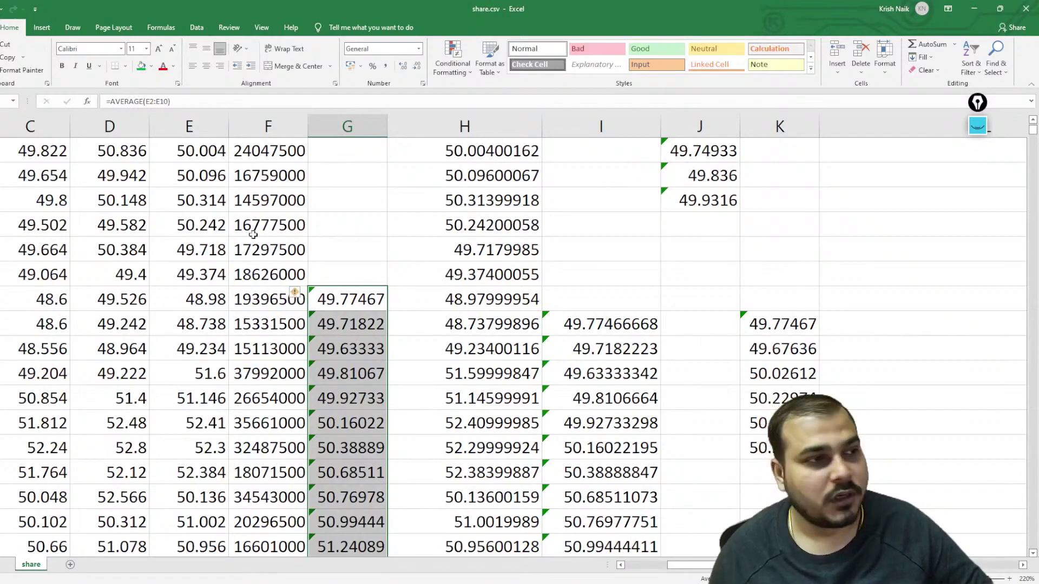
Plot the SMA values in column G as a 2-D line chart to view their trend, and remove the chart.
{"action": "left_click", "coordinate": [47, 29]}
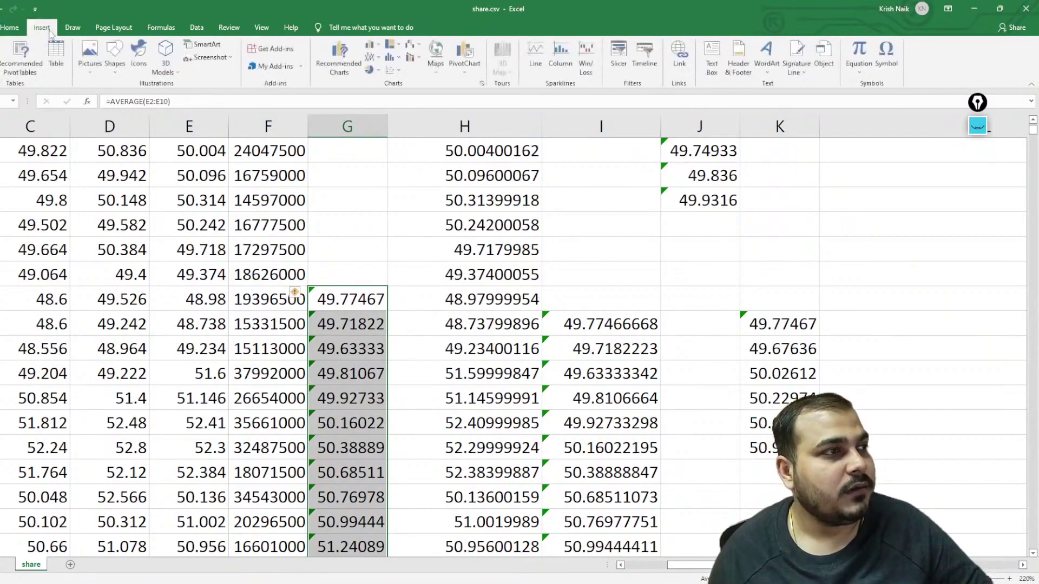
{"action": "left_click", "coordinate": [379, 62]}
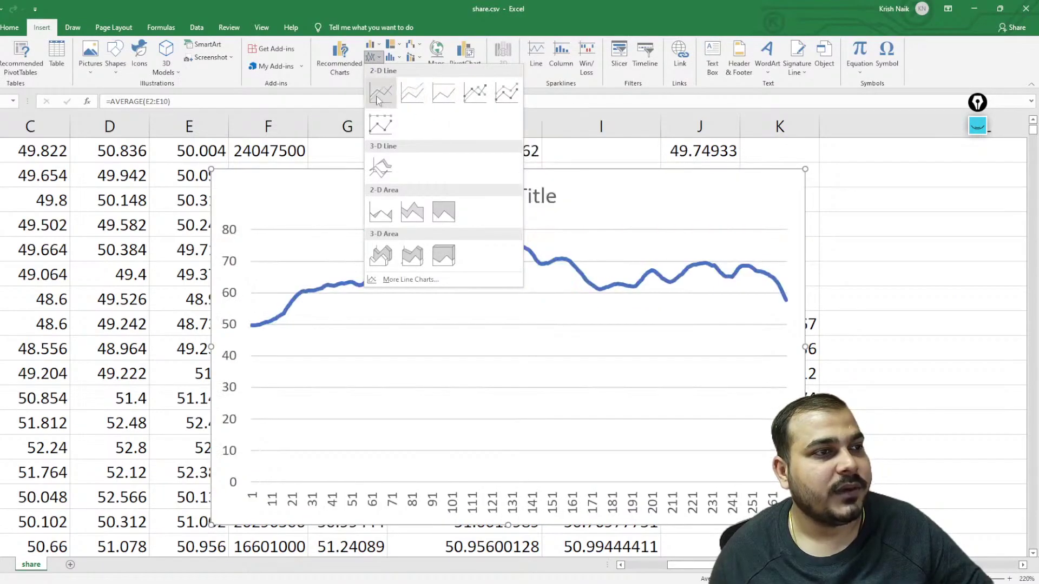
{"action": "left_click", "coordinate": [417, 100]}
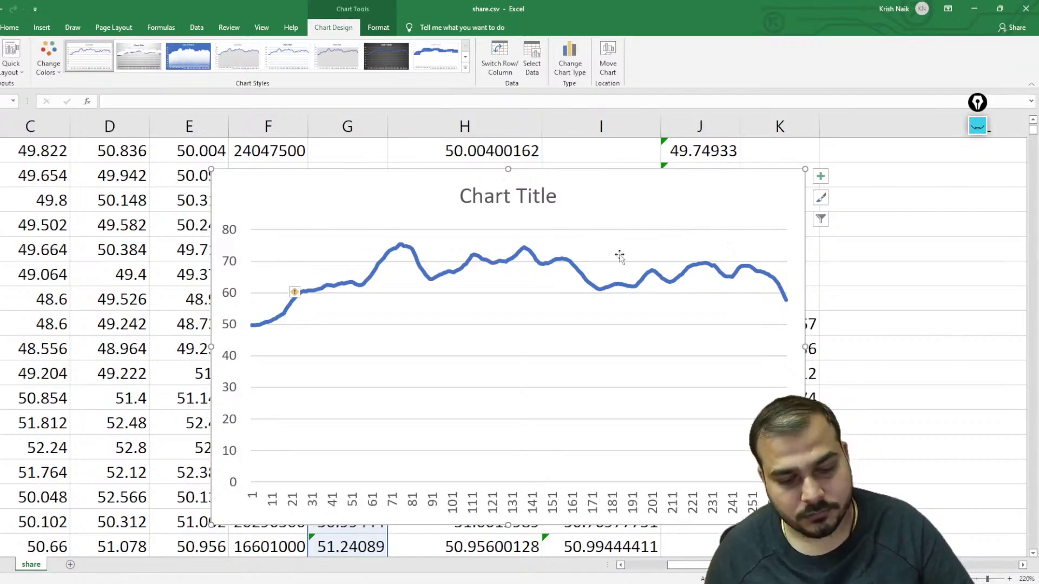
{"action": "key", "text": "Delete"}
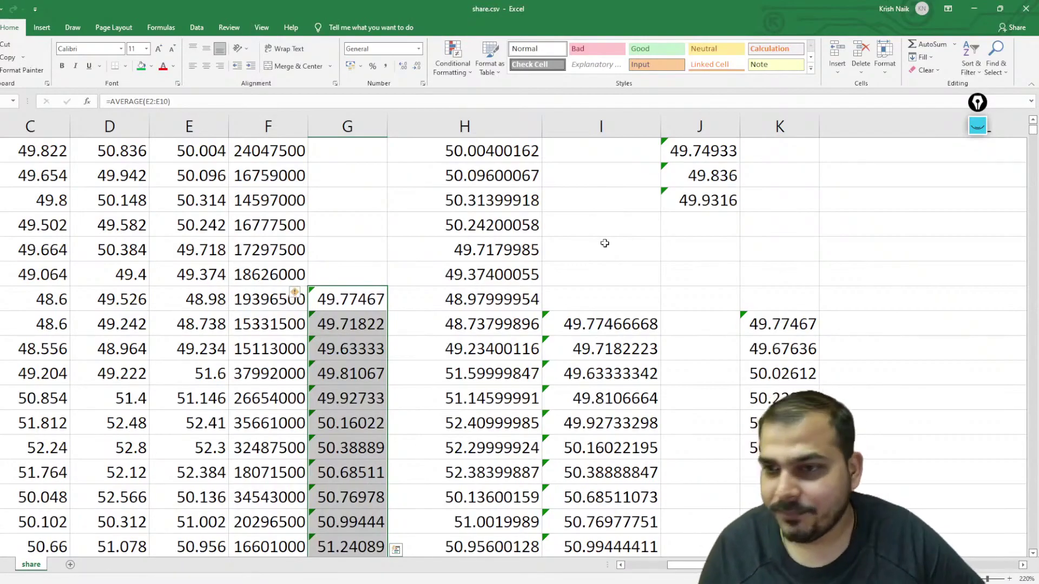
{"action": "key", "text": "Escape"}
Insert a new column before Adj Close and give it the header CMA in H1.
{"action": "scroll", "coordinate": [722, 176], "scroll_direction": "up", "scroll_amount": 1}
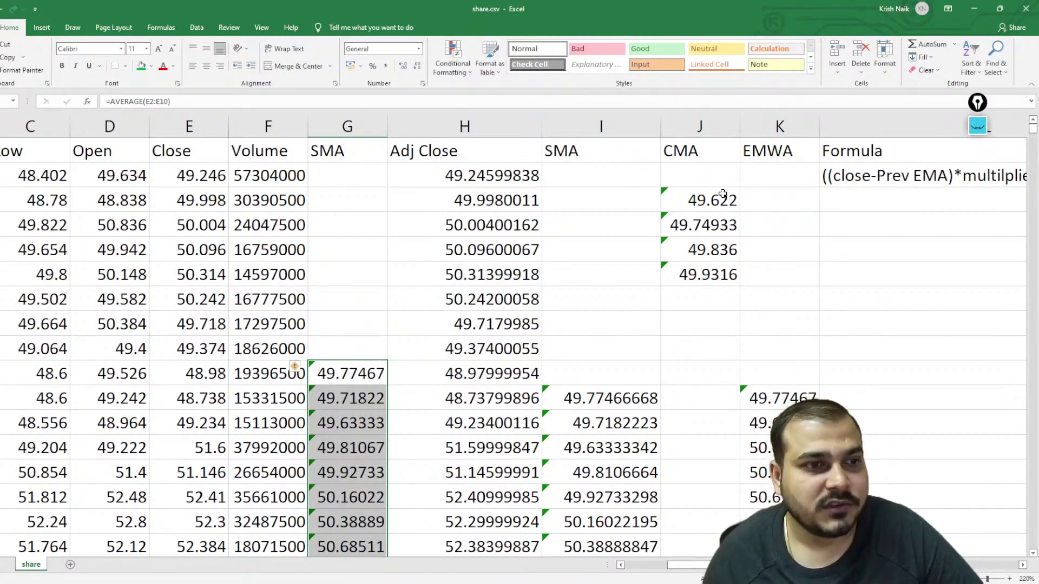
{"action": "right_click", "coordinate": [423, 129]}
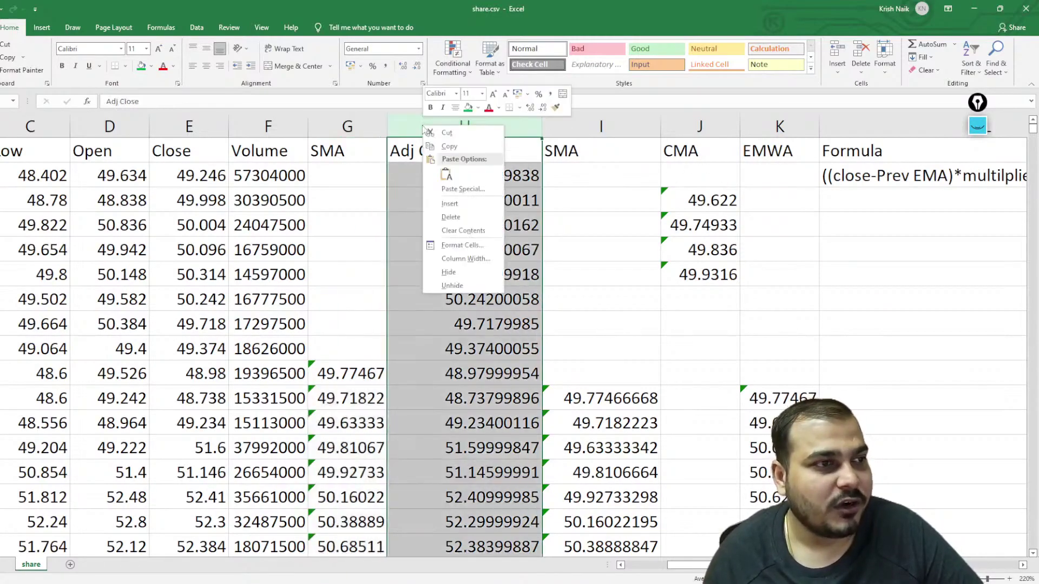
{"action": "left_click", "coordinate": [449, 204]}
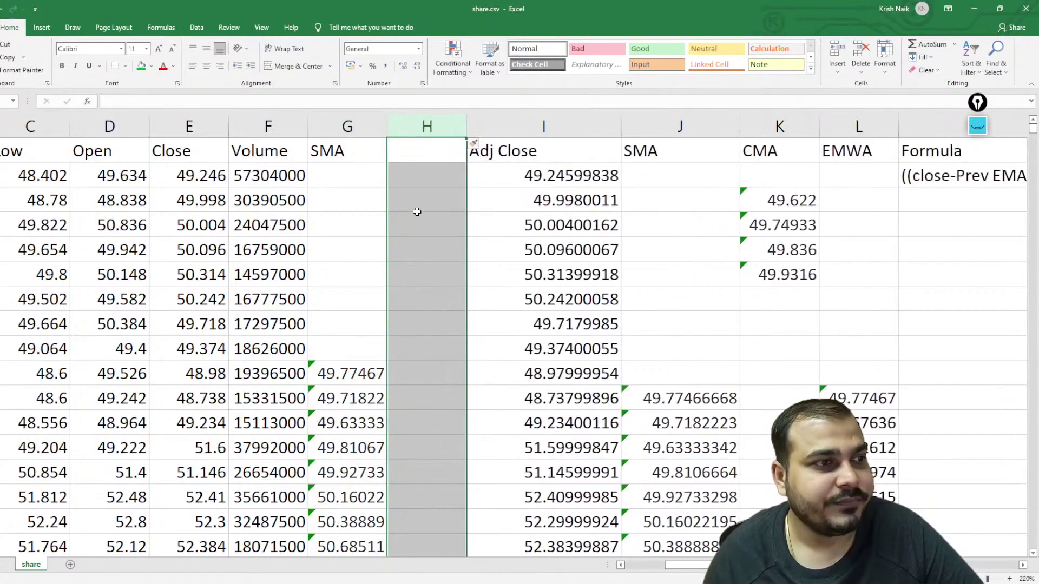
{"action": "left_click", "coordinate": [428, 154]}
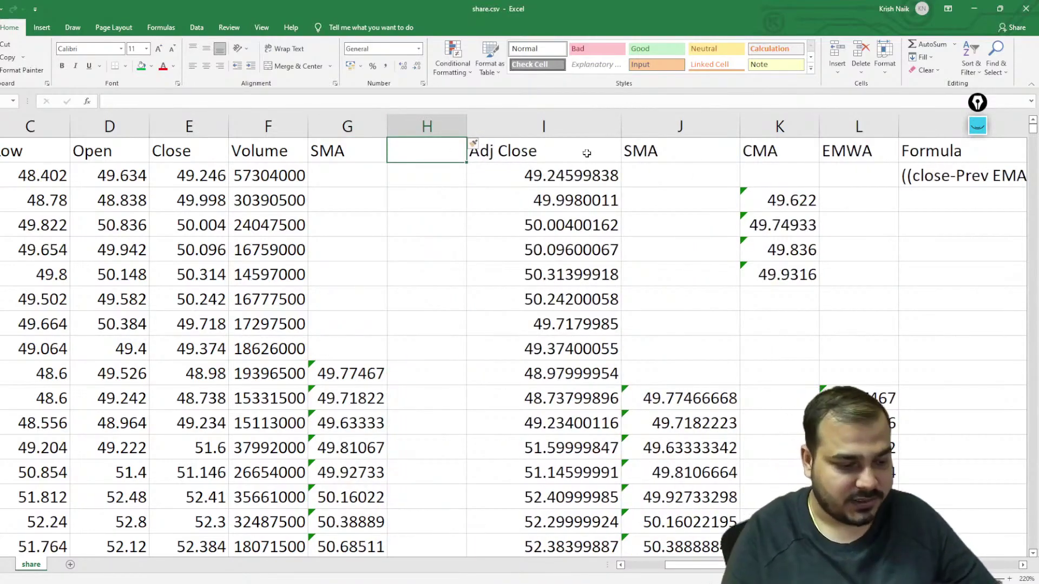
{"action": "type", "text": "CMA"}
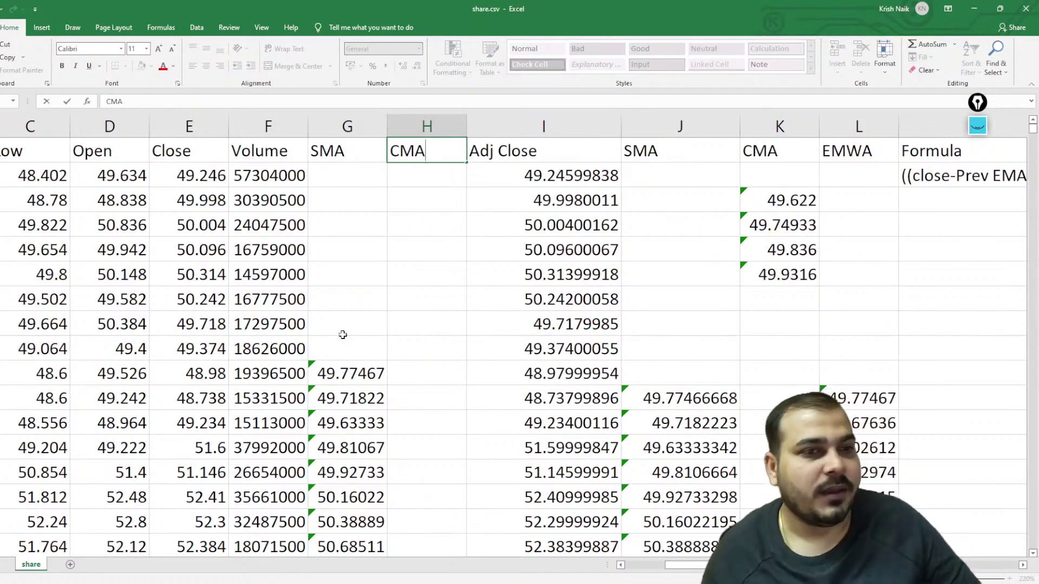
{"action": "left_click", "coordinate": [421, 174]}
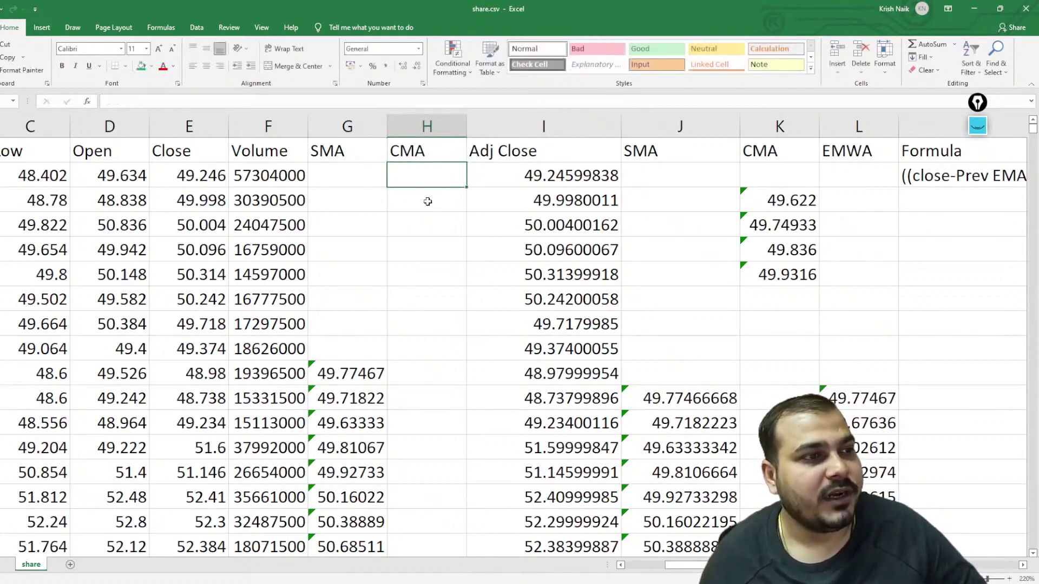
Enter the formula =AVERAGE(D2:D3) in H3 to average the first two Open prices.
{"action": "double_click", "coordinate": [428, 202]}
{"action": "type", "text": "=Avergae"}
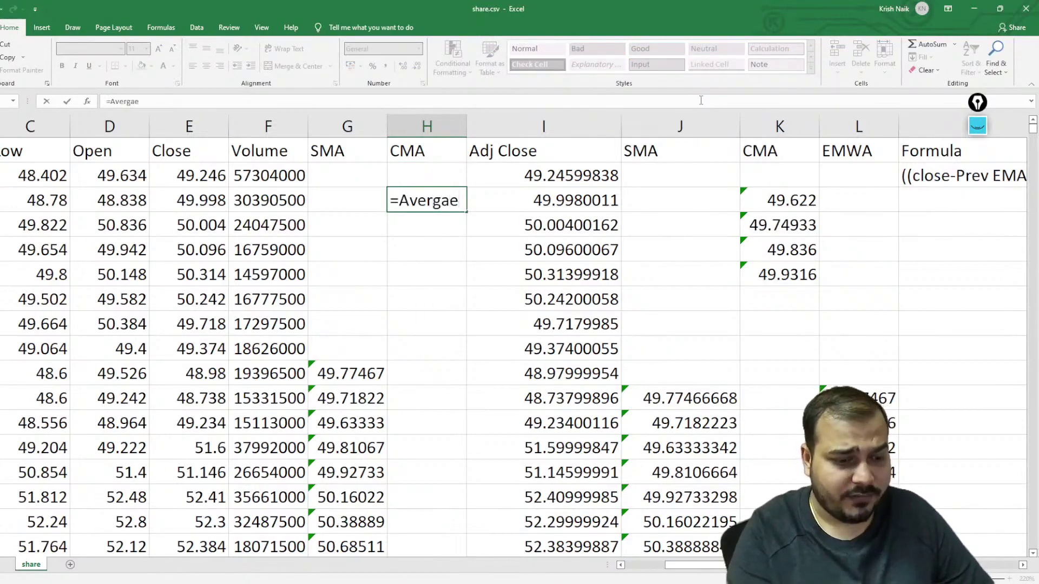
{"action": "key", "text": "BackSpace"}
{"action": "key", "text": "BackSpace"}
{"action": "key", "text": "BackSpace"}
{"action": "type", "text": "age("}
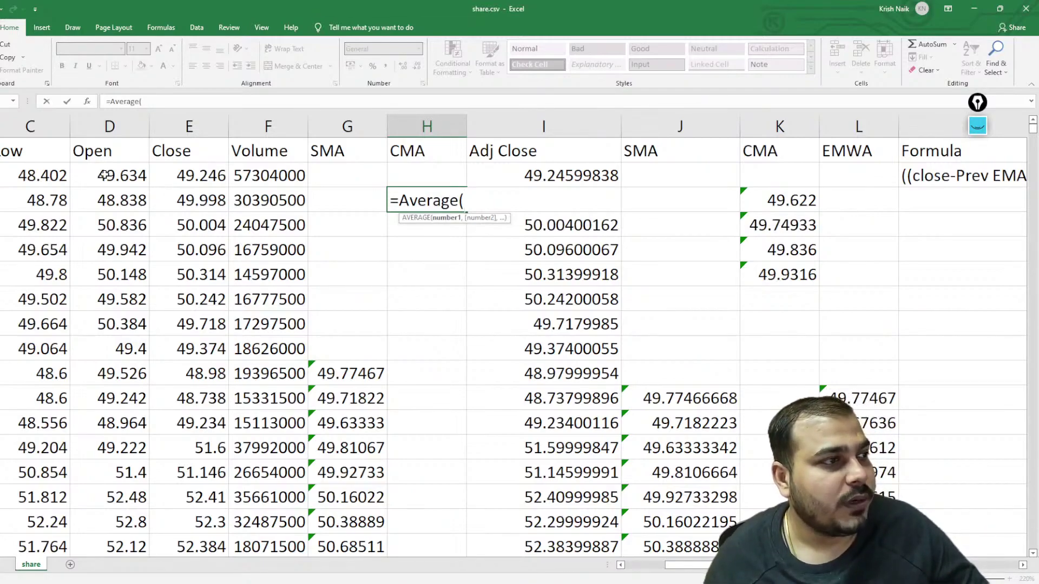
{"action": "left_click_drag", "start_coordinate": [105, 174], "coordinate": [107, 210]}
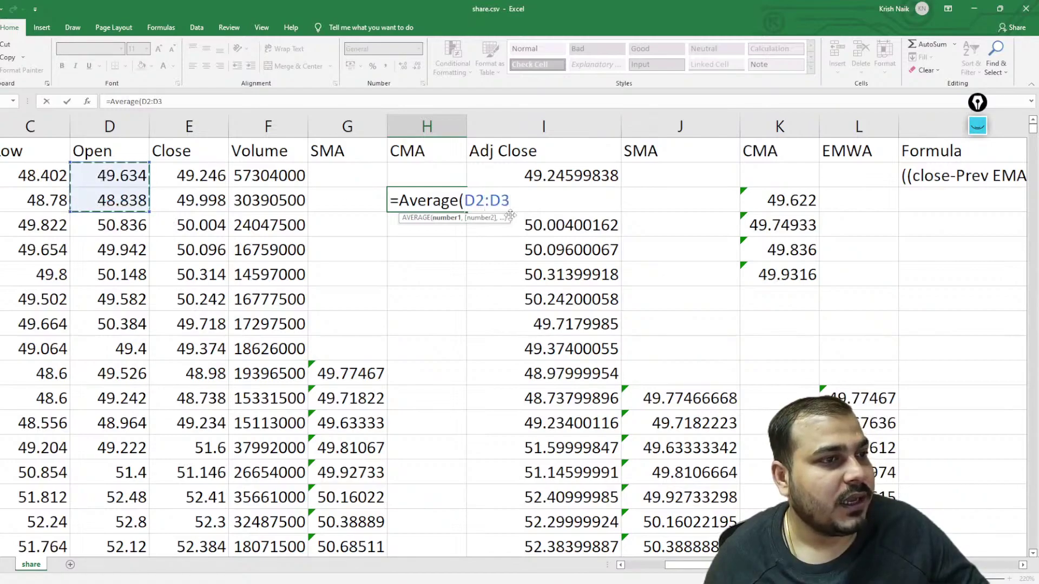
{"action": "type", "text": ")"}
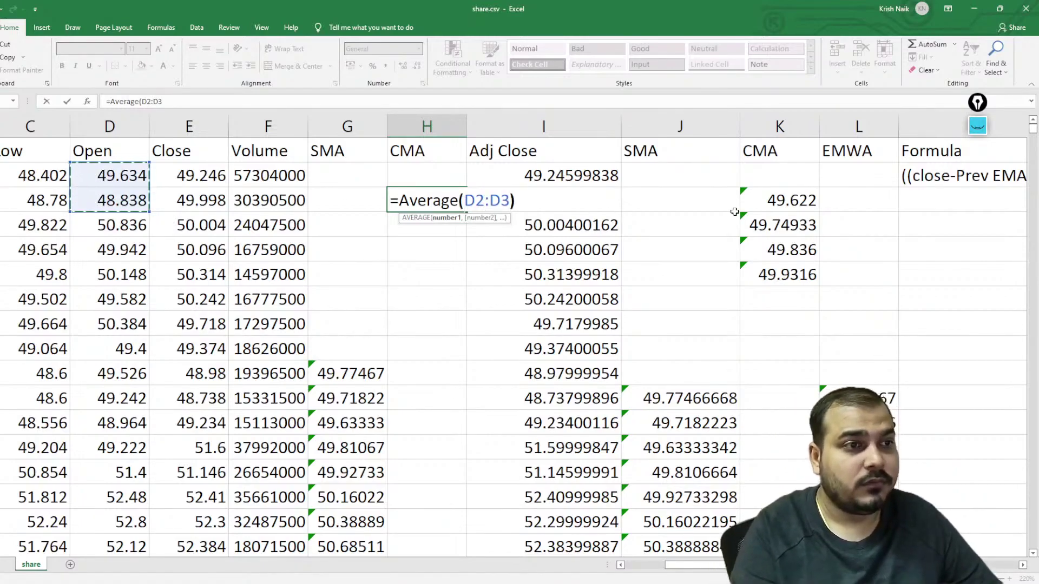
{"action": "key", "text": "Return"}
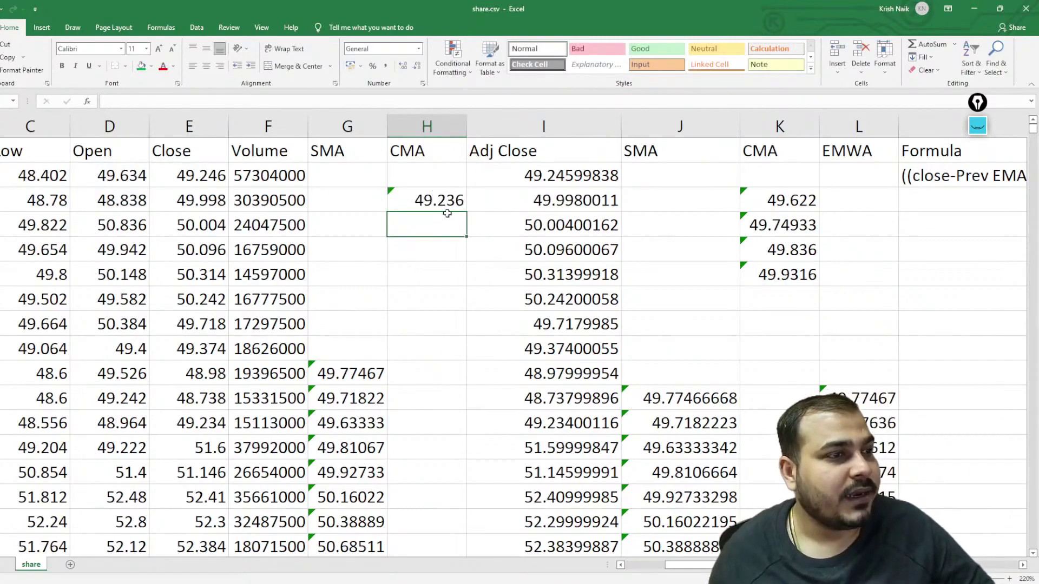
Enter the formula =AVERAGE(D2:D4) in H4 to average the first three Open prices.
{"action": "type", "text": "=A"}
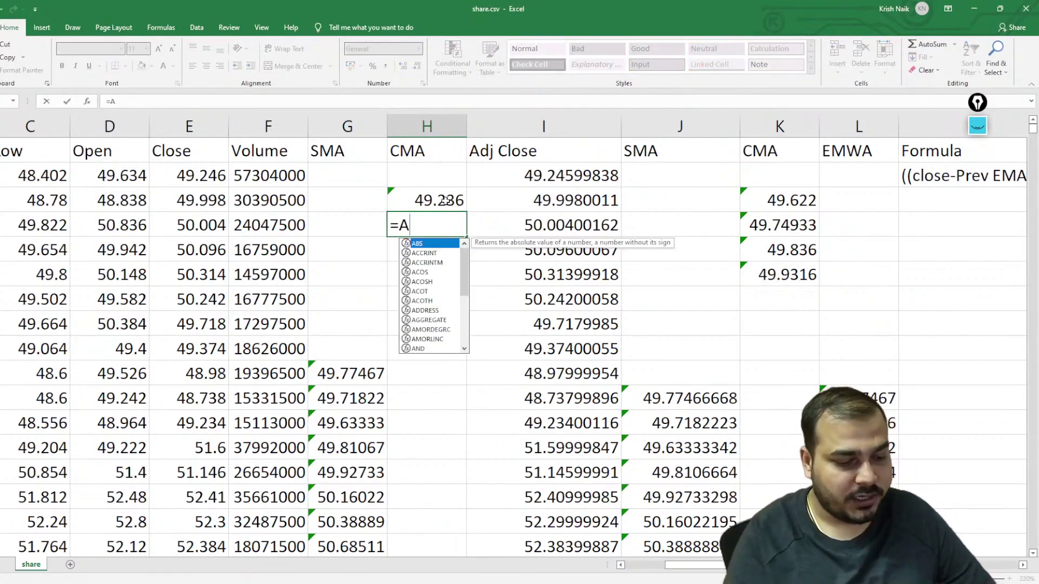
{"action": "type", "text": "verage()"}
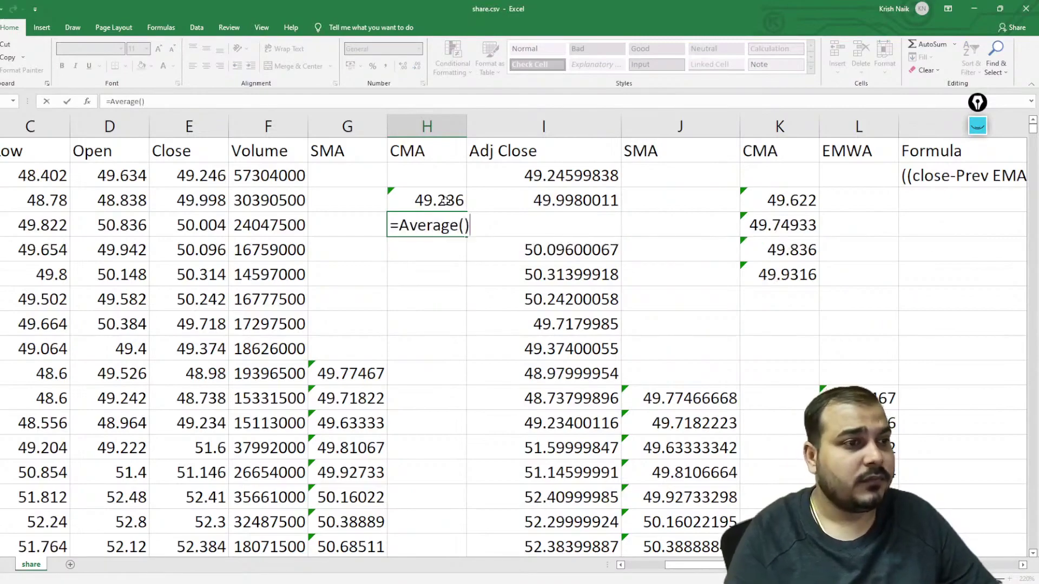
{"action": "key", "text": "Return"}
{"action": "key", "text": "Return"}
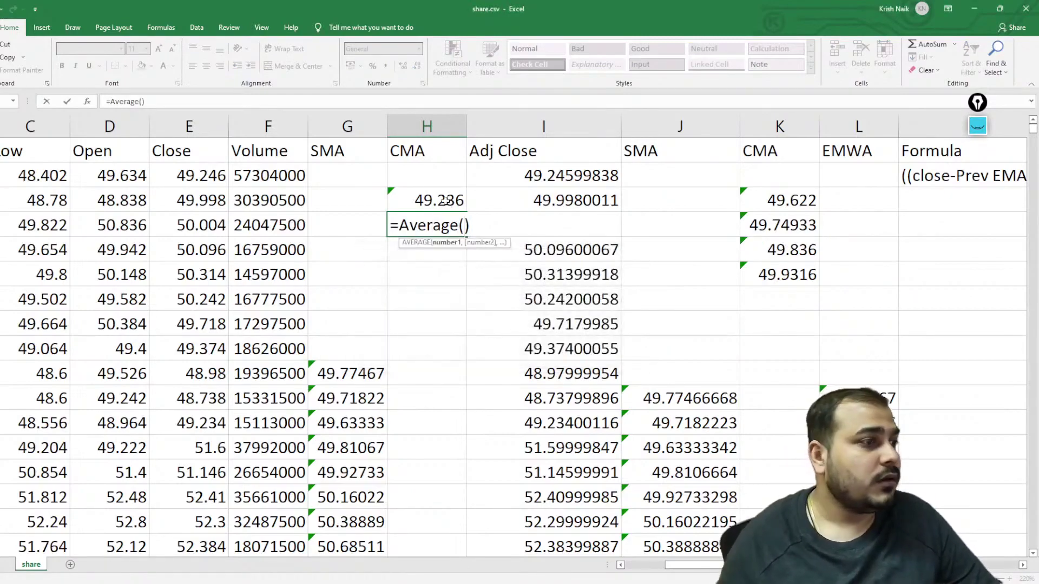
{"action": "left_click_drag", "start_coordinate": [126, 225], "coordinate": [126, 225]}
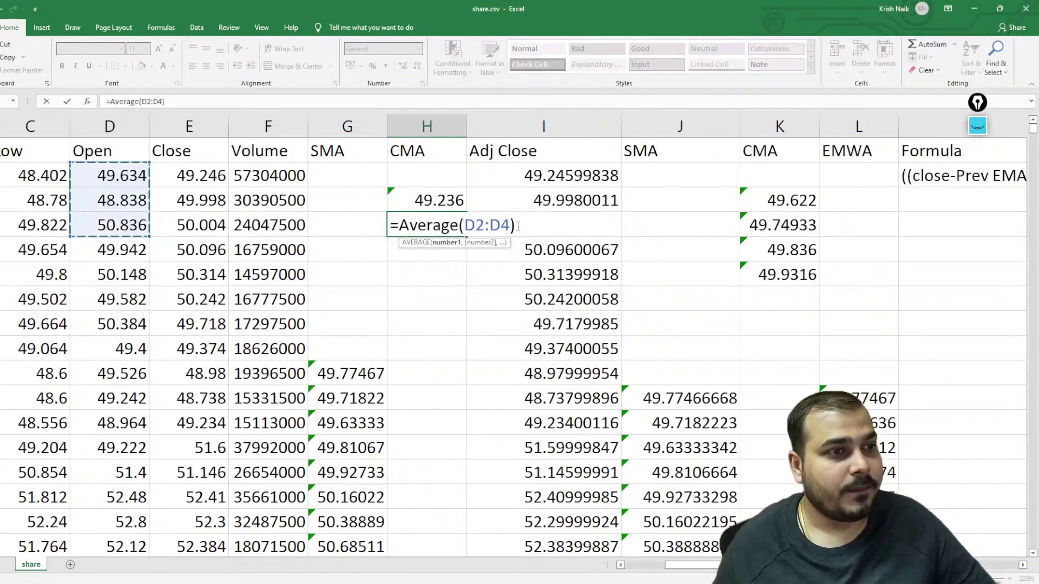
{"action": "key", "text": "End"}
{"action": "key", "text": "Return"}
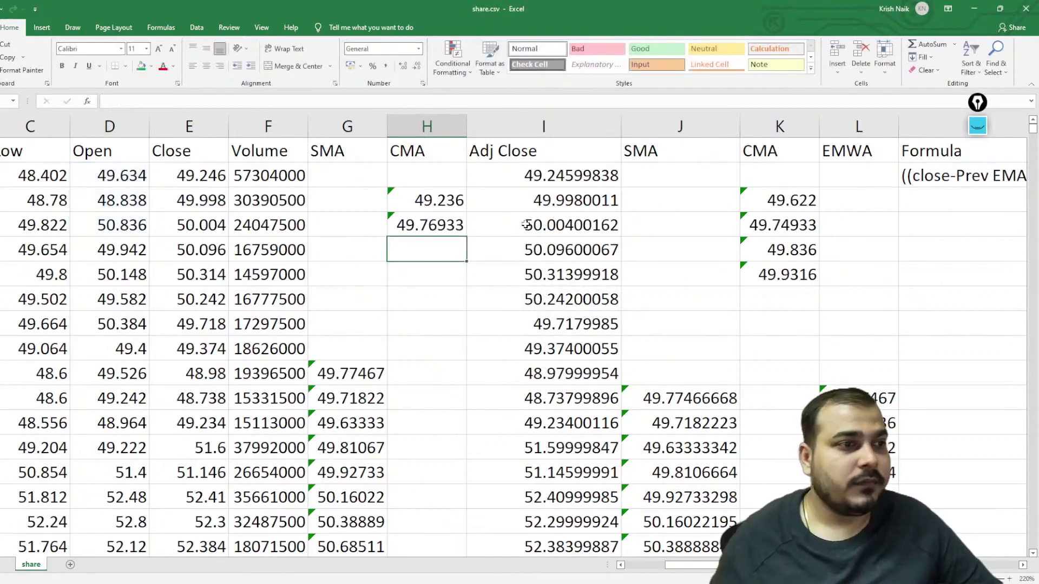
Fill the two CMA formulas from H3:H4 down column H alongside the price rows, and return to the header row.
{"action": "left_click_drag", "start_coordinate": [430, 203], "coordinate": [465, 506]}
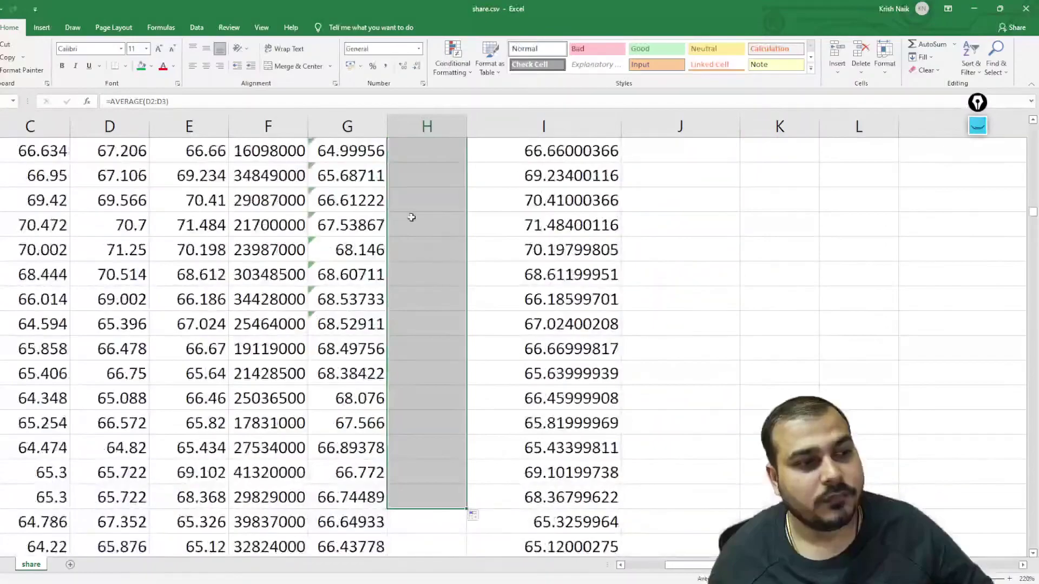
{"action": "scroll", "coordinate": [411, 217], "scroll_direction": "up", "scroll_amount": 20}
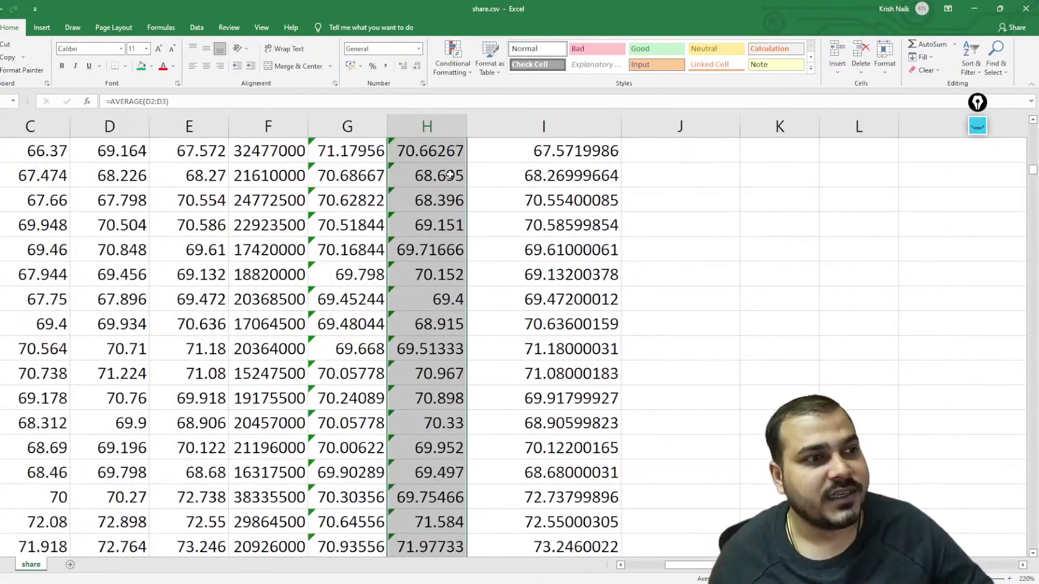
{"action": "scroll", "coordinate": [450, 174], "scroll_direction": "up", "scroll_amount": 20}
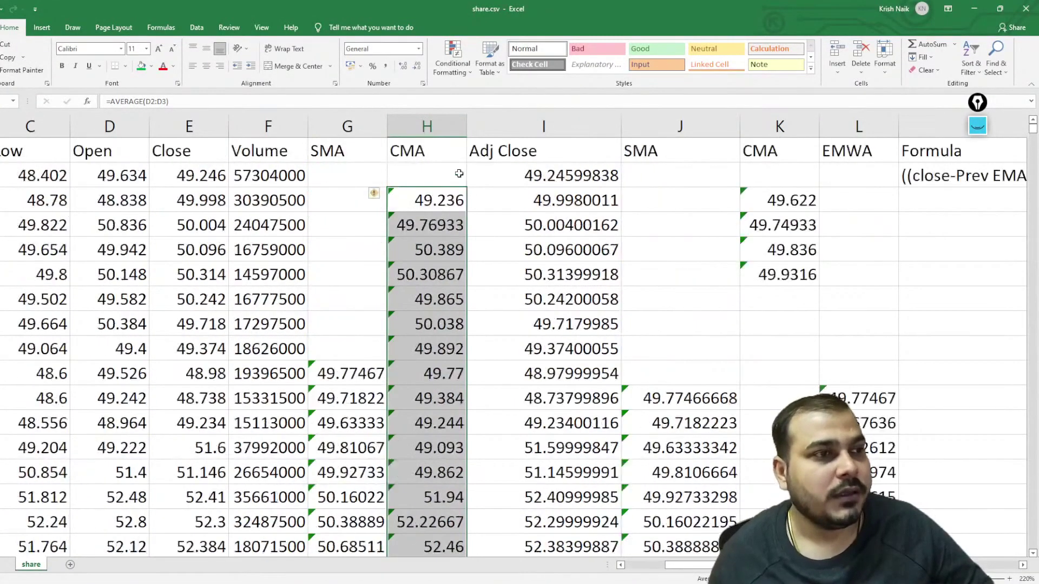
Change the header in H1 to CMA(Open) and widen column H to fit it.
{"action": "double_click", "coordinate": [435, 146]}
{"action": "type", "text": "()"}
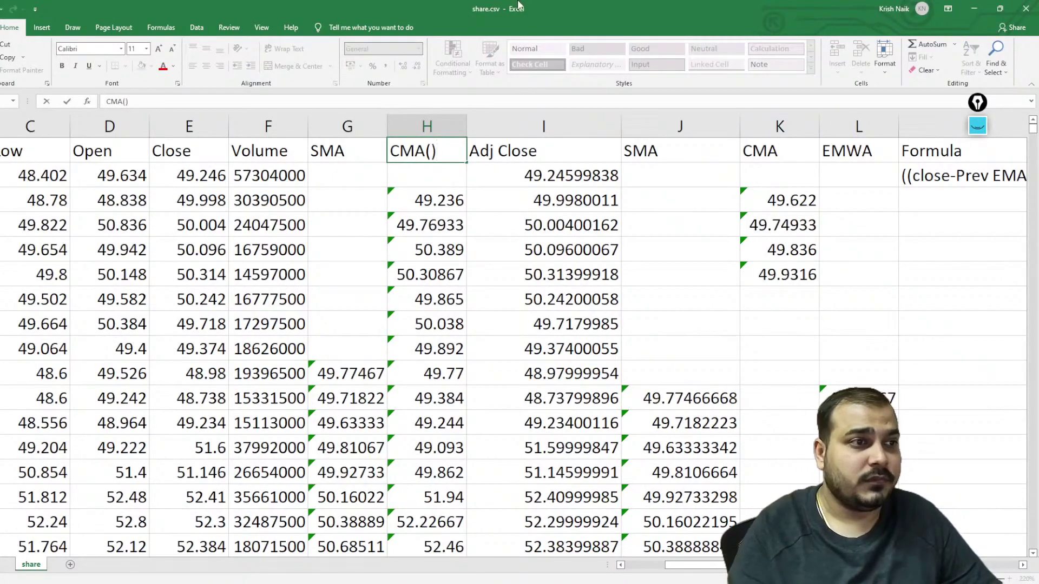
{"action": "key", "text": "Left"}
{"action": "type", "text": "Open"}
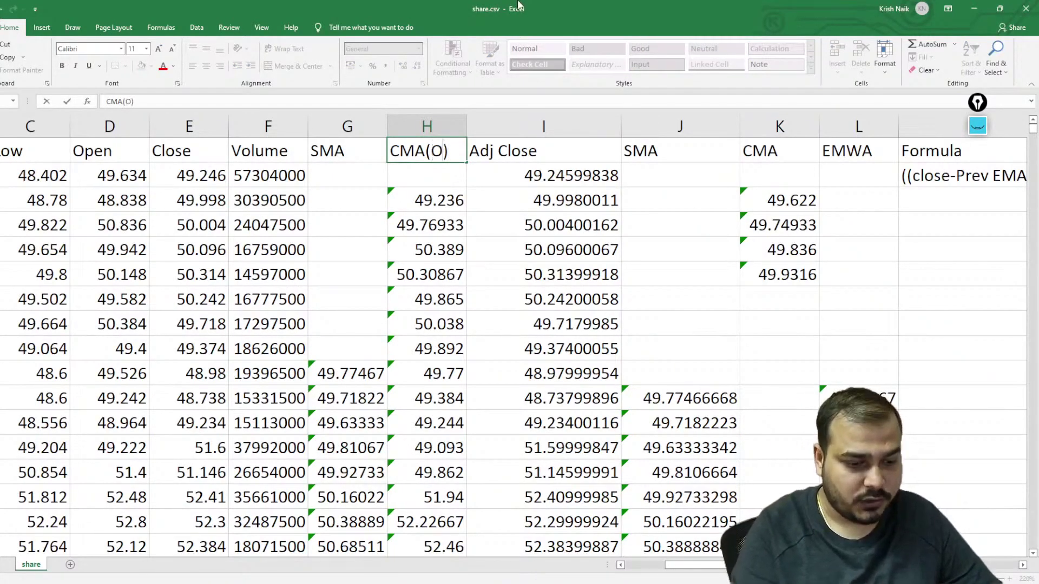
{"action": "key", "text": "Return"}
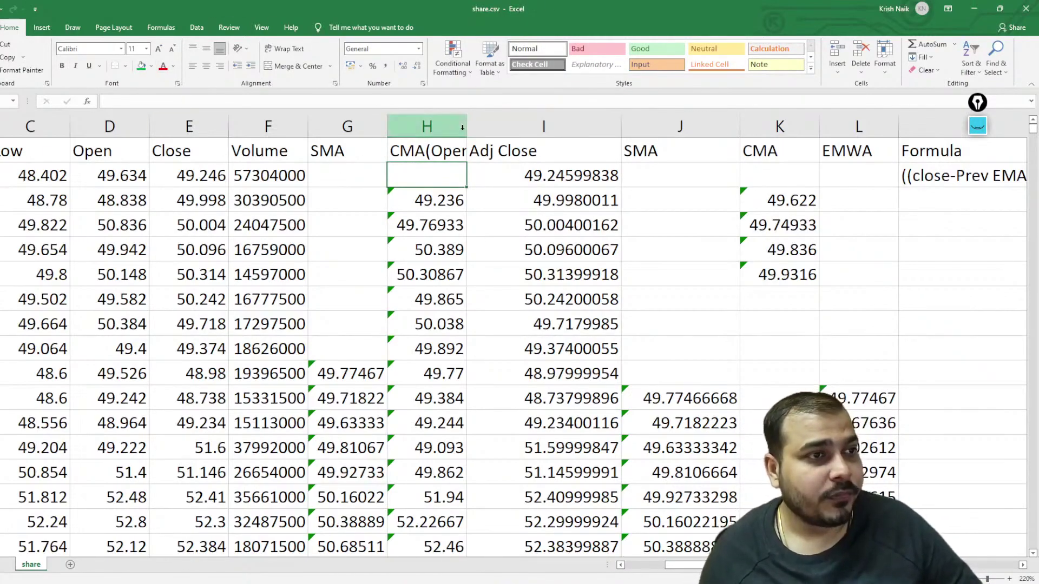
{"action": "mouse_move", "coordinate": [466, 124]}
{"action": "left_mouse_down"}
{"action": "mouse_move", "coordinate": [534, 120]}
{"action": "mouse_move", "coordinate": [484, 119]}
{"action": "left_mouse_up"}
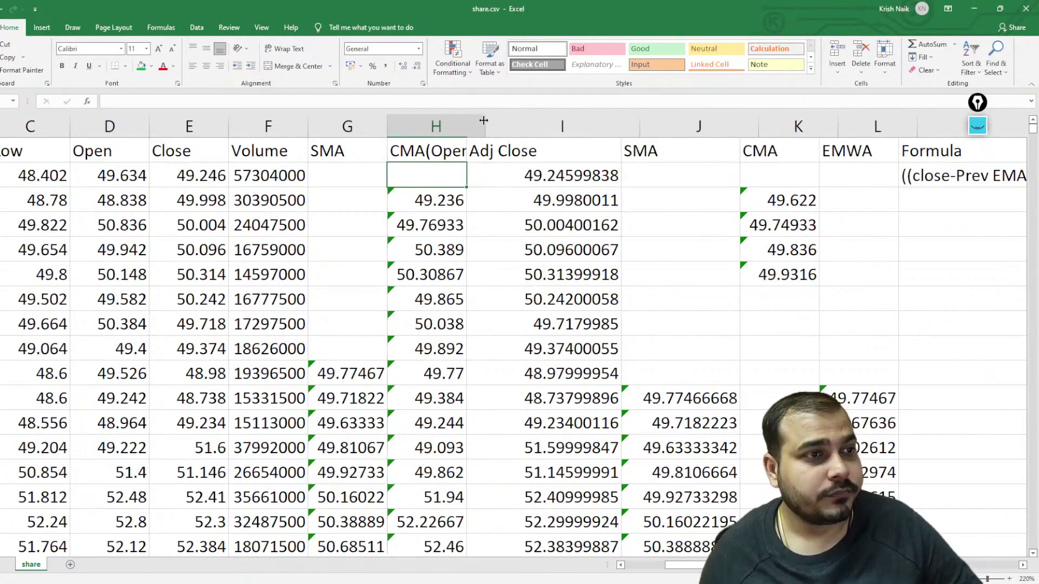
Plot the CMA(Open) values from H3 down as a 2-D line chart to view their trend, and remove the chart.
{"action": "left_click", "coordinate": [421, 199]}
{"action": "left_click_drag", "start_coordinate": [436, 200], "coordinate": [438, 497]}
{"action": "left_click", "coordinate": [42, 28]}
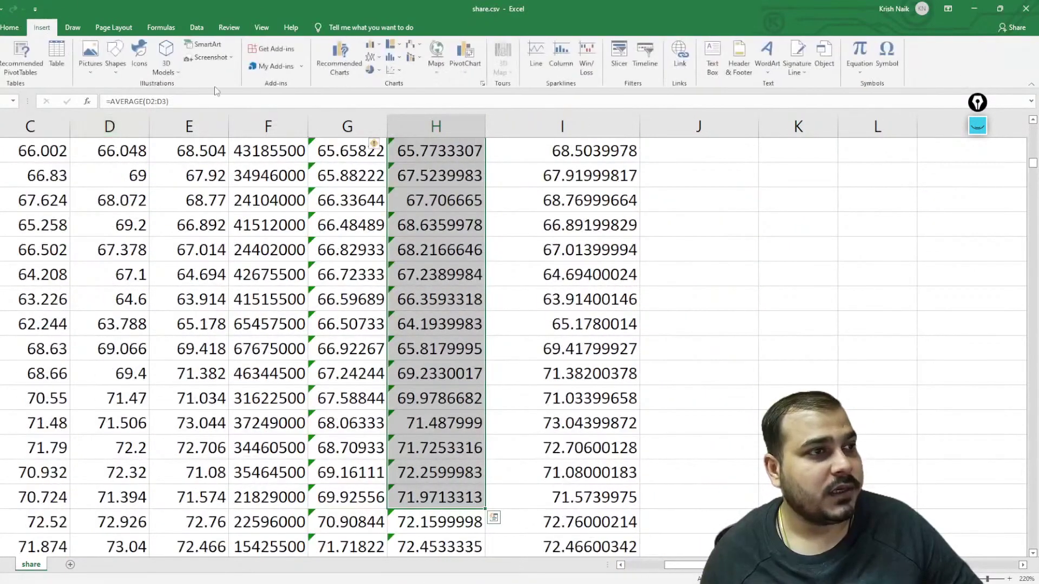
{"action": "left_click", "coordinate": [372, 57]}
{"action": "left_click", "coordinate": [370, 95]}
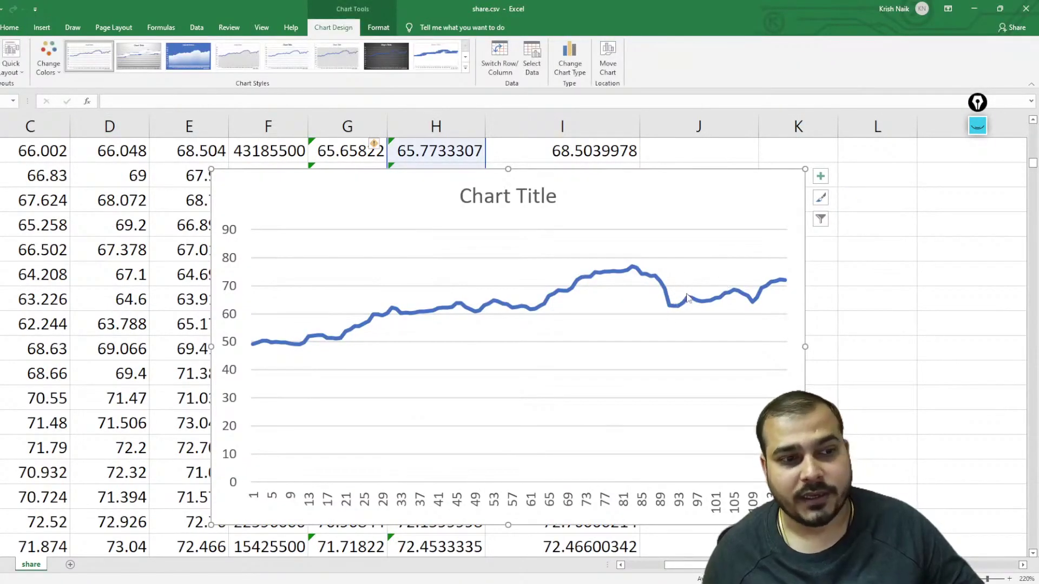
{"action": "key", "text": "Delete"}
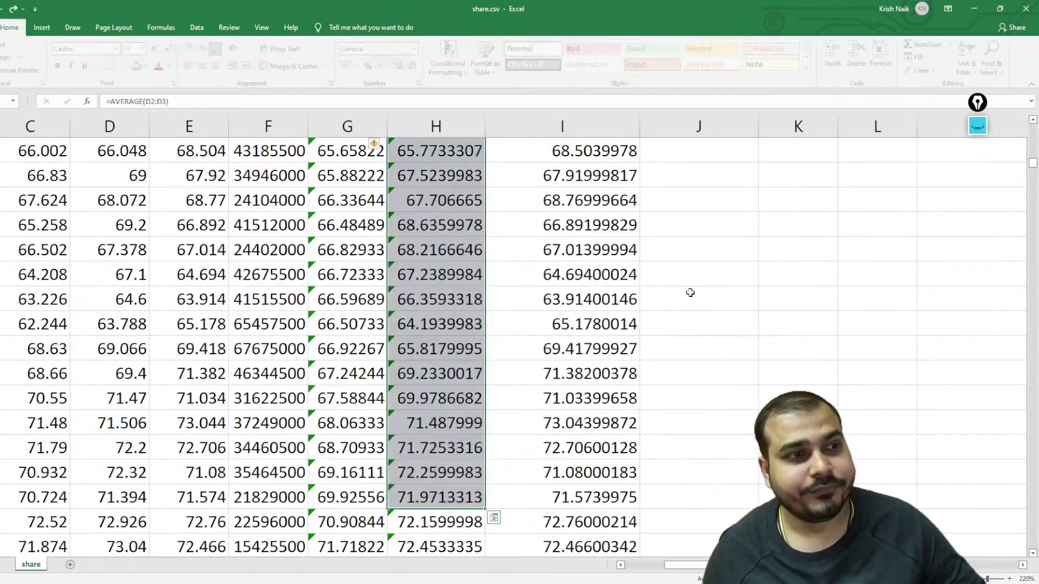
Correct the spelling in the EMA formula text in M2 so it reads ((close-Prev EMA)*multiplier)+ Prev EMA.
{"action": "scroll", "coordinate": [622, 276], "scroll_direction": "up", "scroll_amount": 10}
{"action": "scroll", "coordinate": [583, 262], "scroll_direction": "up", "scroll_amount": 10}
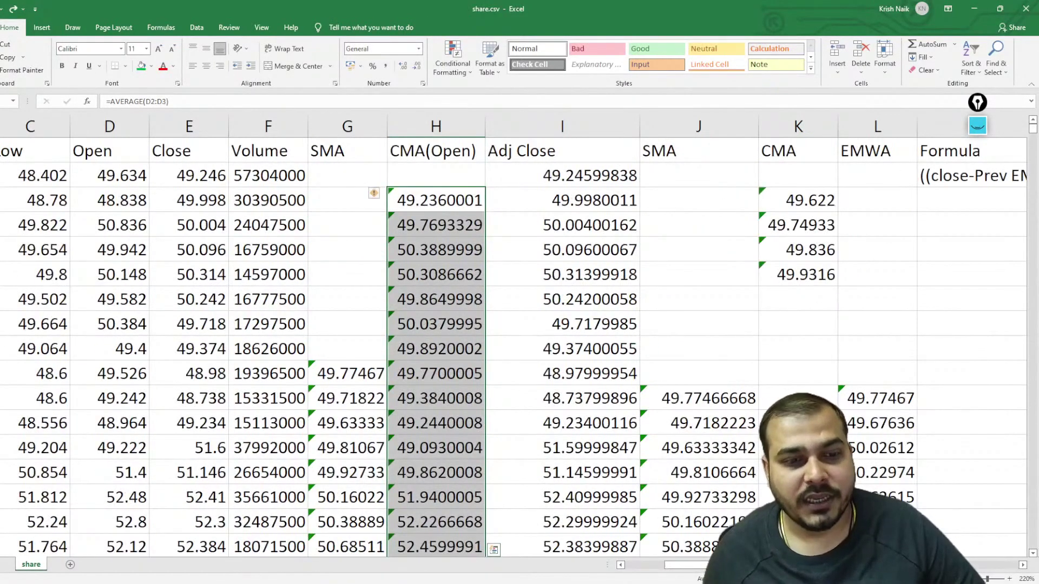
{"action": "scroll", "coordinate": [514, 336], "scroll_direction": "right", "scroll_amount": 3}
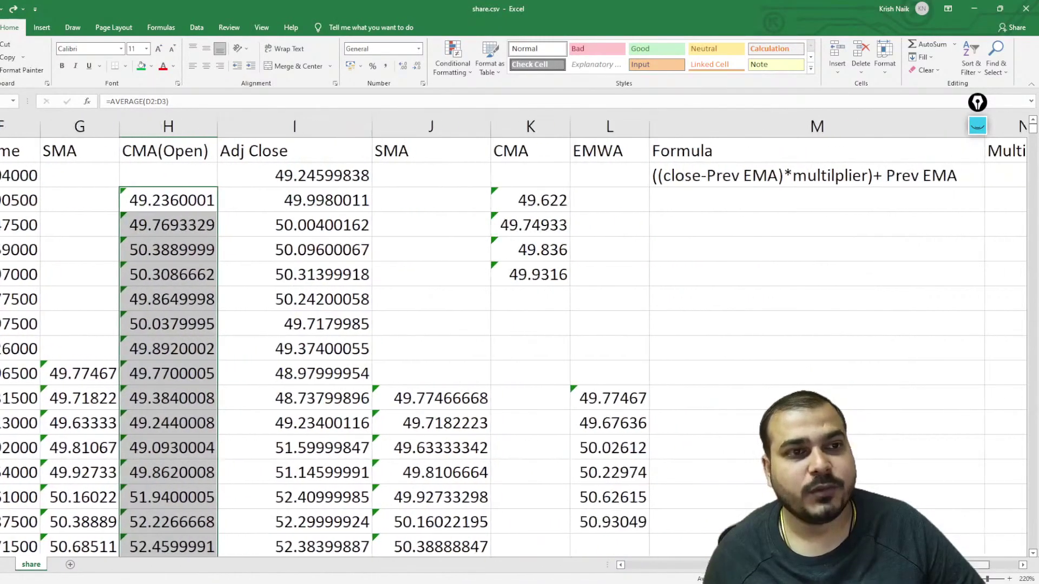
{"action": "scroll", "coordinate": [514, 336], "scroll_direction": "right", "scroll_amount": 2}
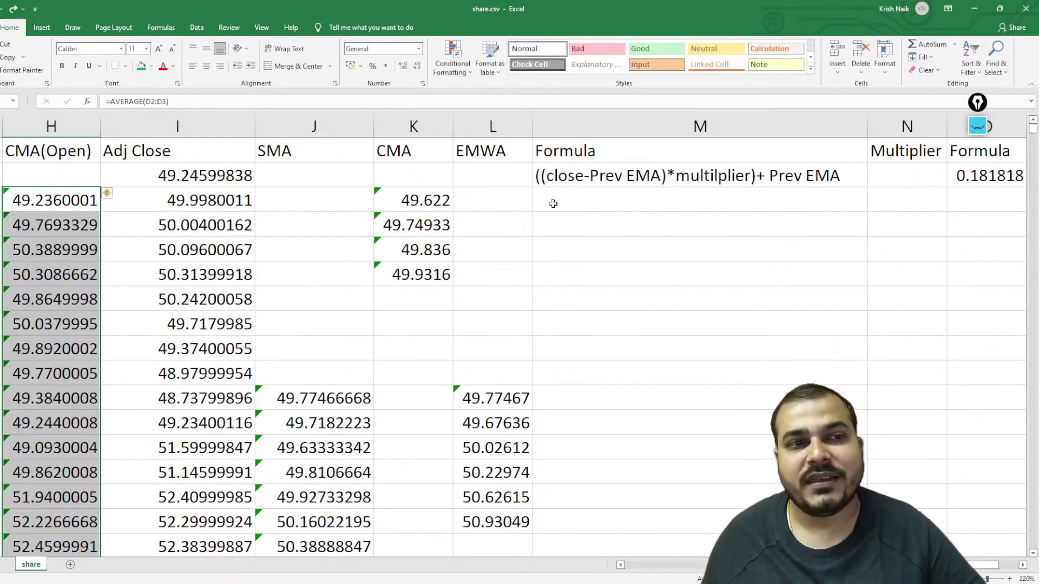
{"action": "left_click", "coordinate": [728, 174]}
{"action": "double_click", "coordinate": [727, 175]}
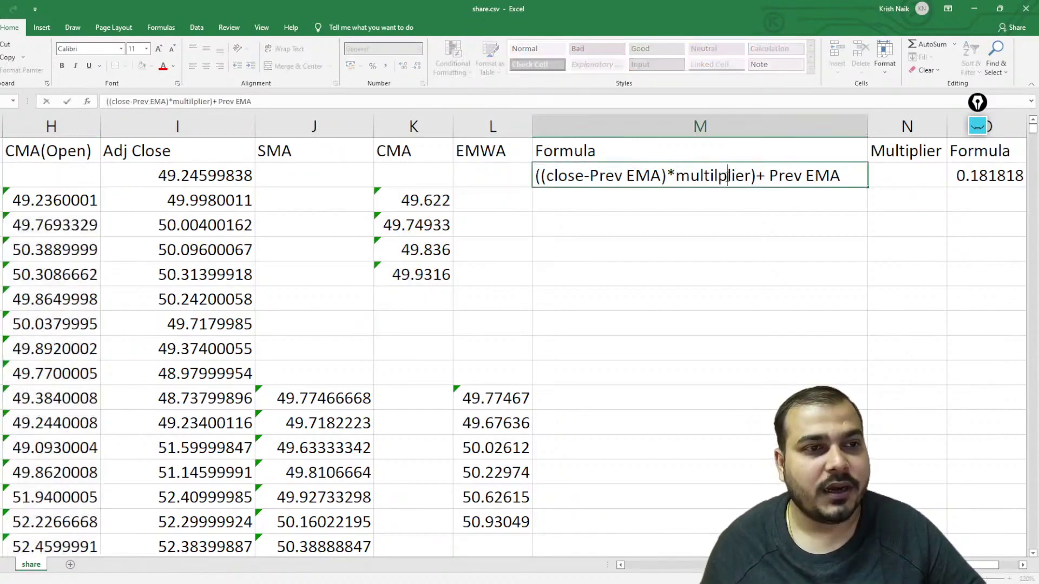
{"action": "key", "text": "BackSpace"}
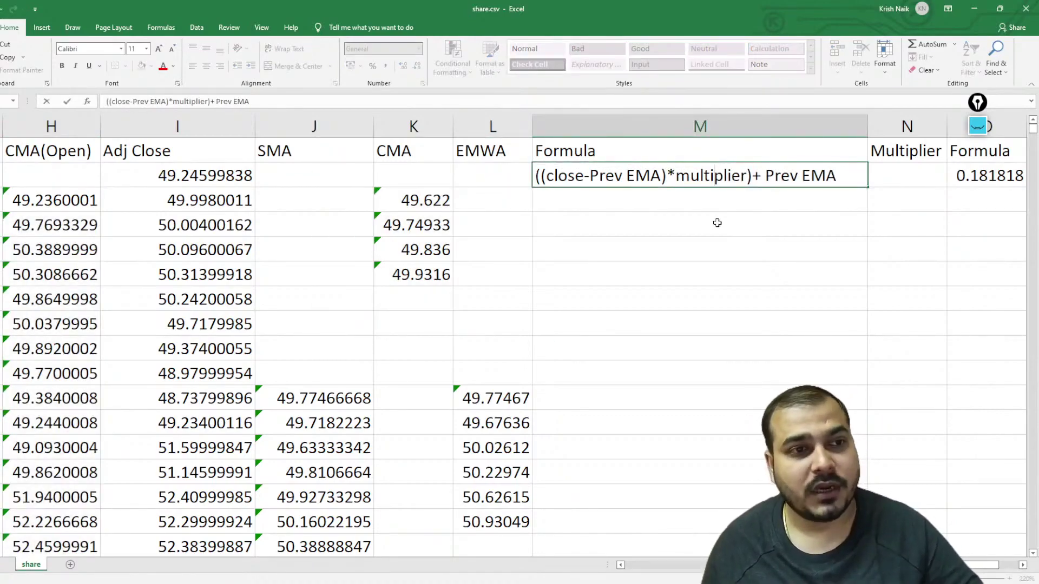
{"action": "left_click", "coordinate": [718, 223]}
Examine the close, multiplier and Prev EMA terms of the formula text in M2 without changing it.
{"action": "left_click", "coordinate": [636, 179]}
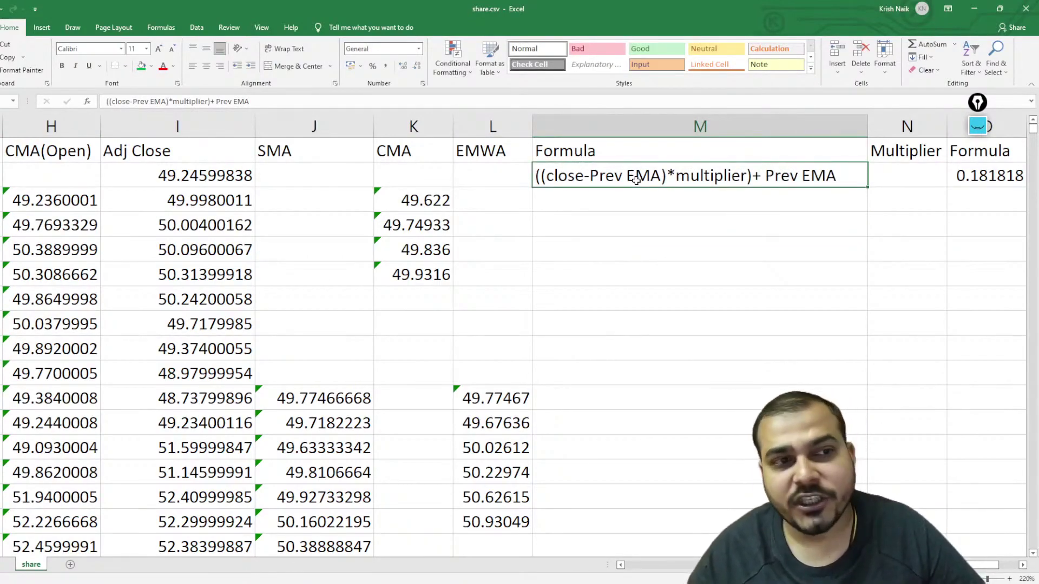
{"action": "double_click", "coordinate": [561, 173]}
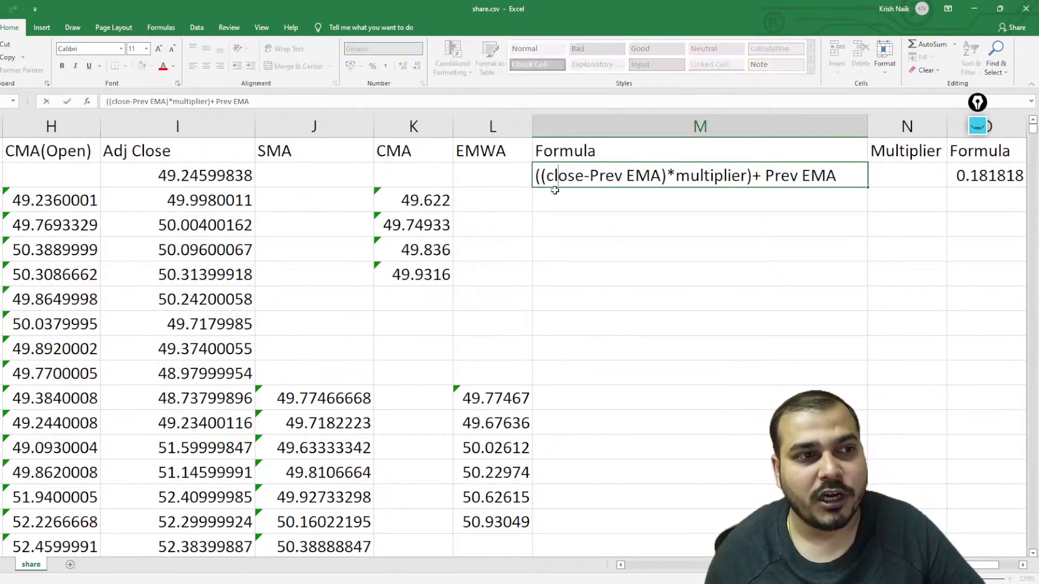
{"action": "left_click_drag", "start_coordinate": [554, 175], "coordinate": [575, 175]}
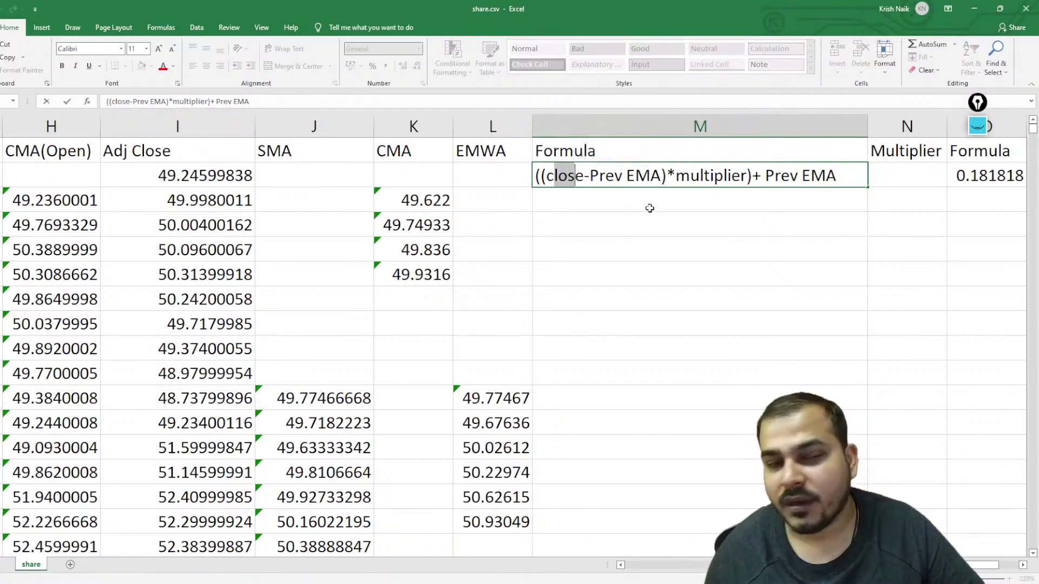
{"action": "left_click", "coordinate": [644, 184]}
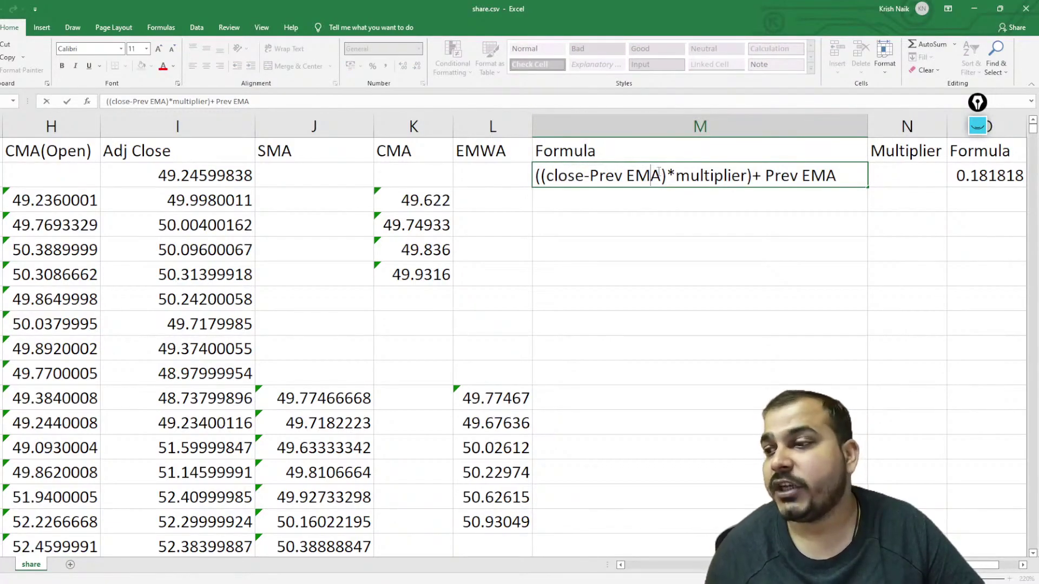
{"action": "left_click_drag", "start_coordinate": [676, 176], "coordinate": [750, 179]}
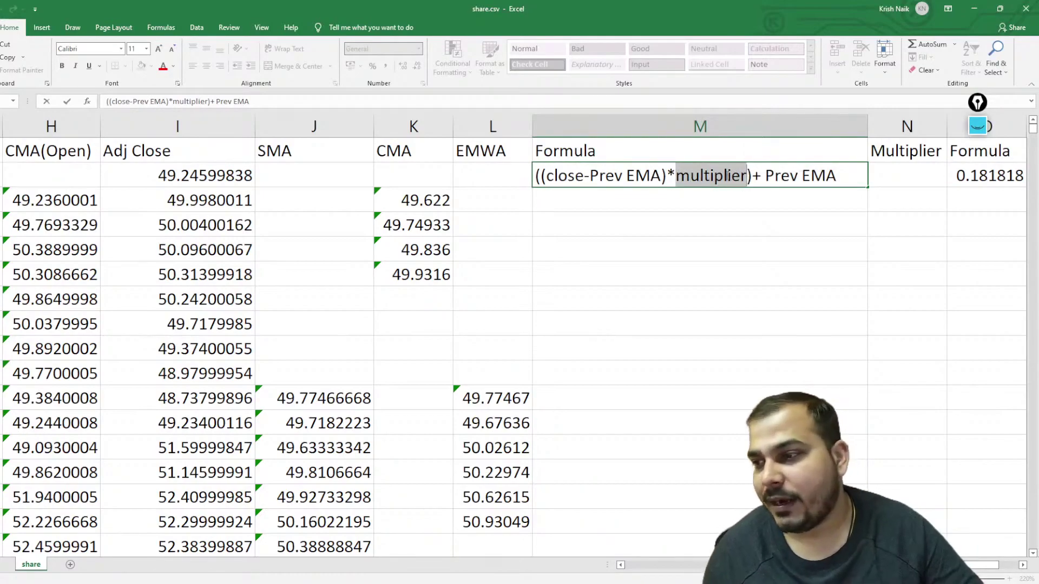
{"action": "left_click_drag", "start_coordinate": [759, 179], "coordinate": [837, 177]}
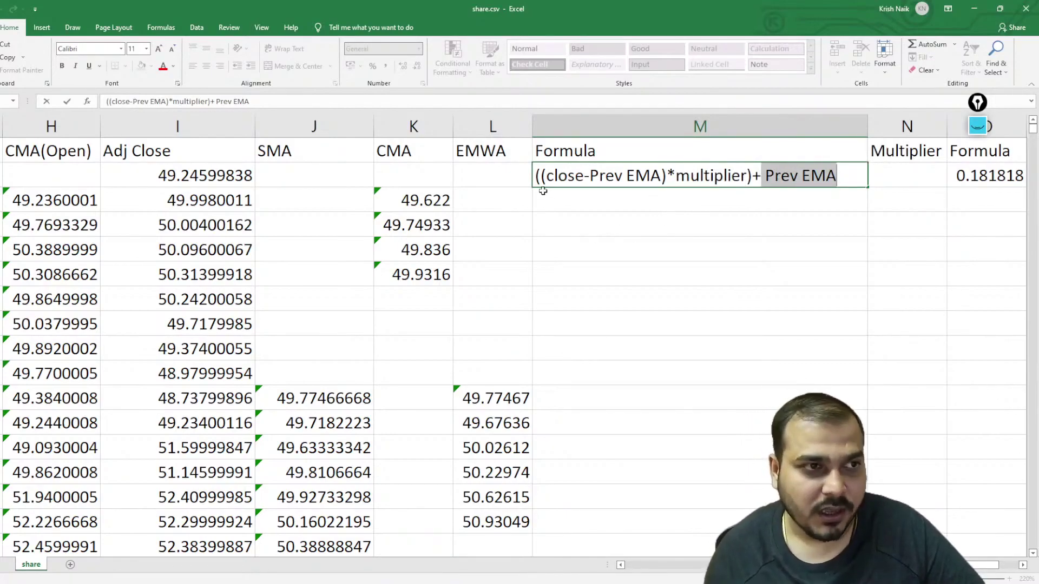
{"action": "left_click", "coordinate": [615, 175]}
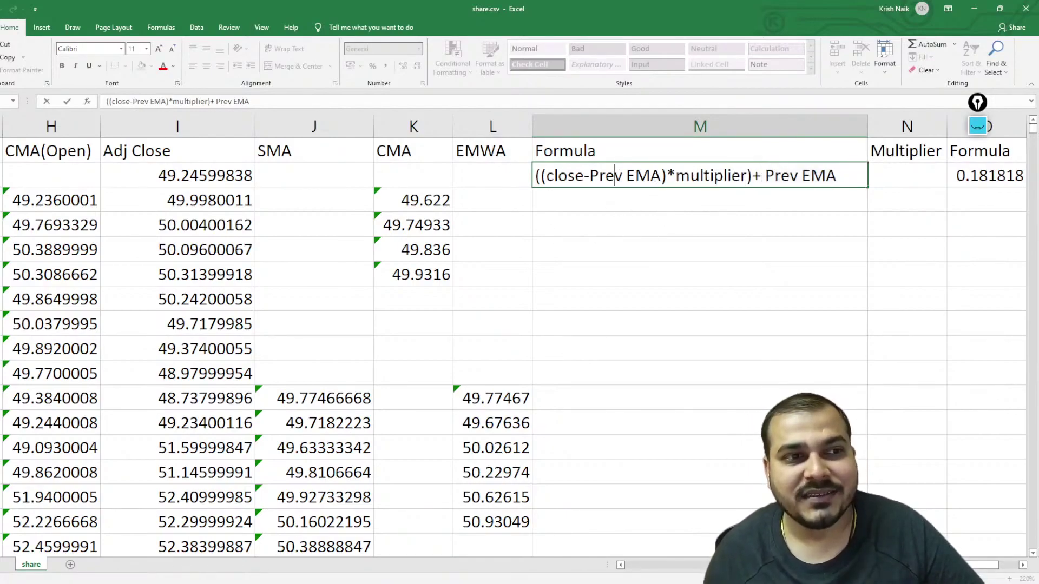
Insert a blank column before the Formula column at M and give it the header EMWA(10).
{"action": "right_click", "coordinate": [585, 123]}
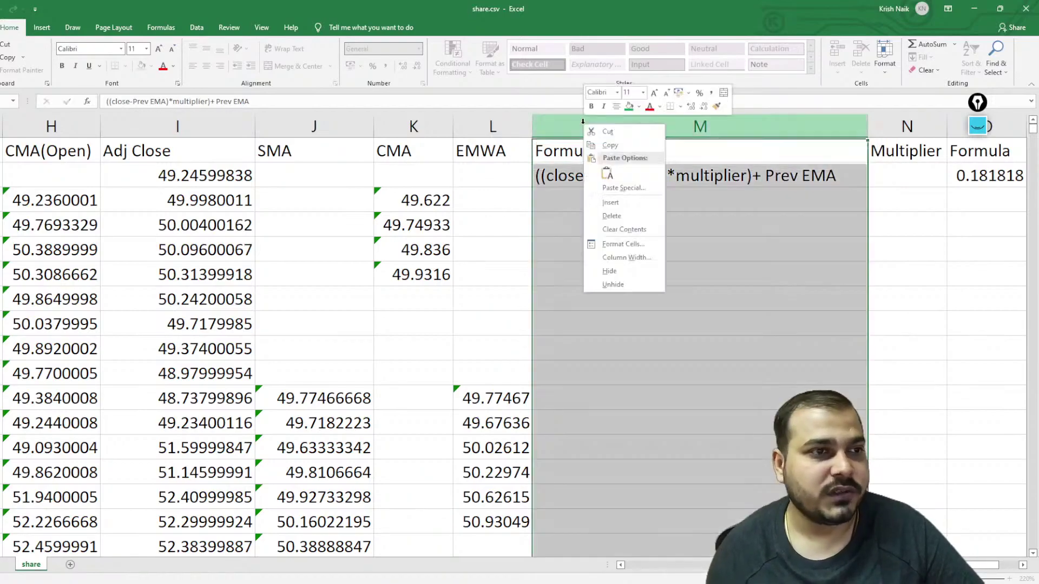
{"action": "left_click", "coordinate": [610, 203]}
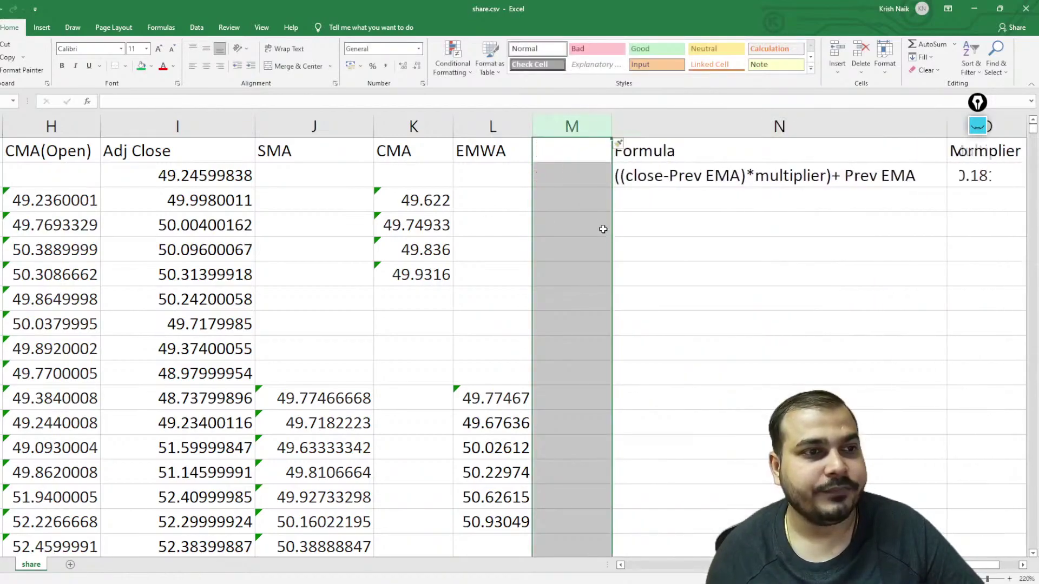
{"action": "double_click", "coordinate": [576, 156]}
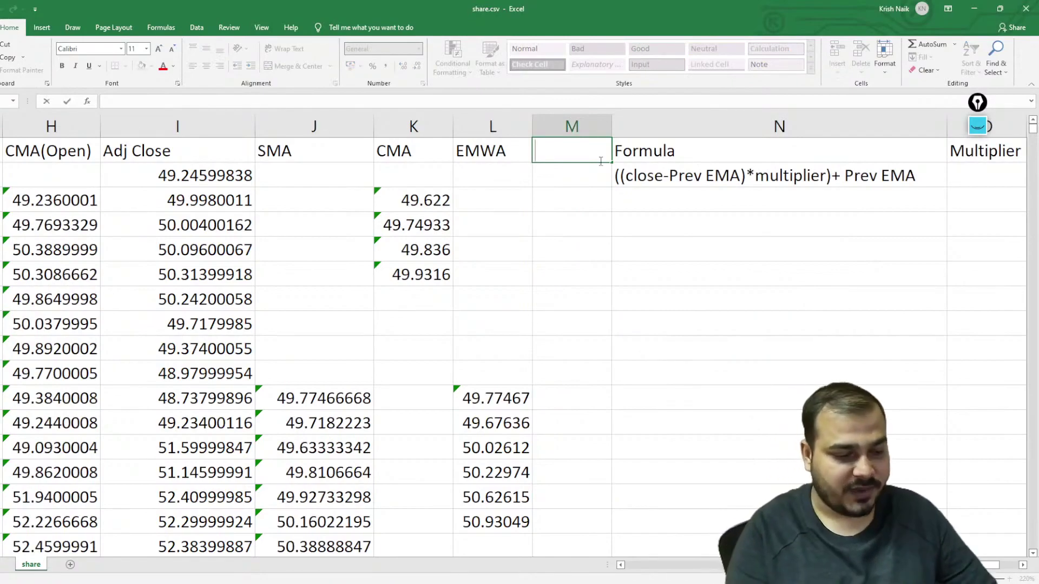
{"action": "type", "text": "EM"}
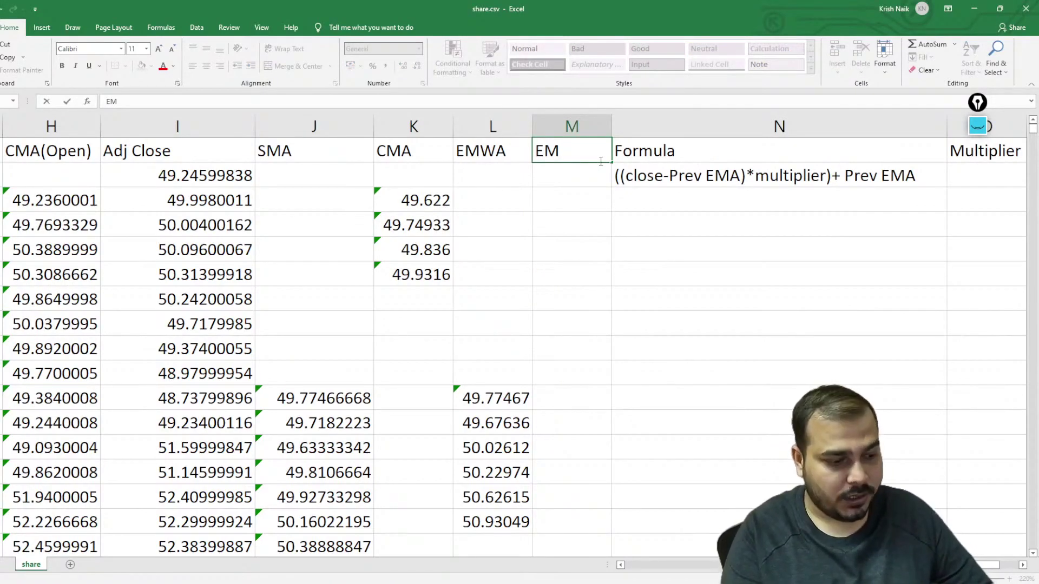
{"action": "type", "text": "WA()"}
{"action": "key", "text": "shift+Tab"}
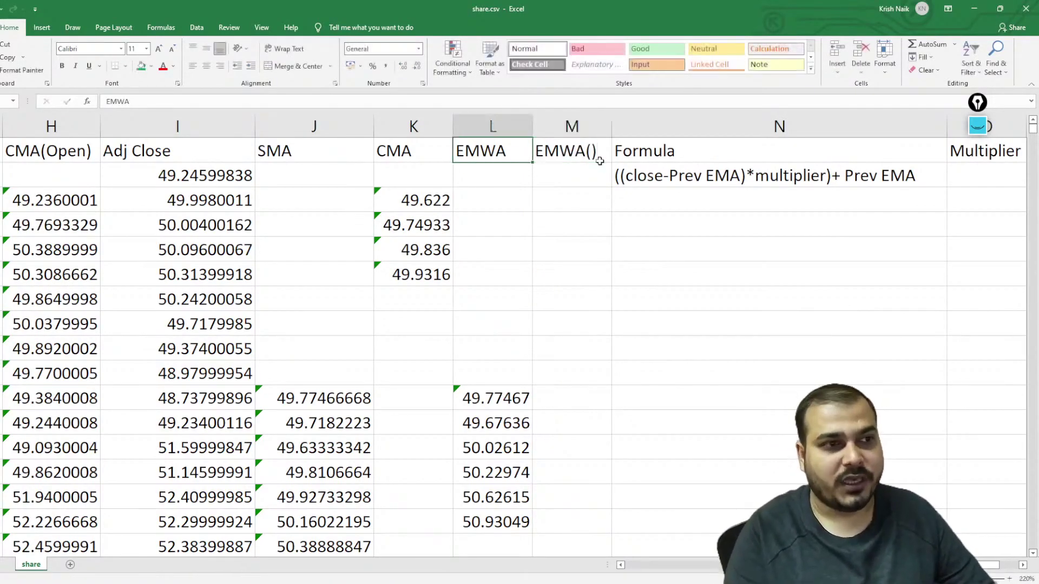
{"action": "left_click", "coordinate": [600, 160]}
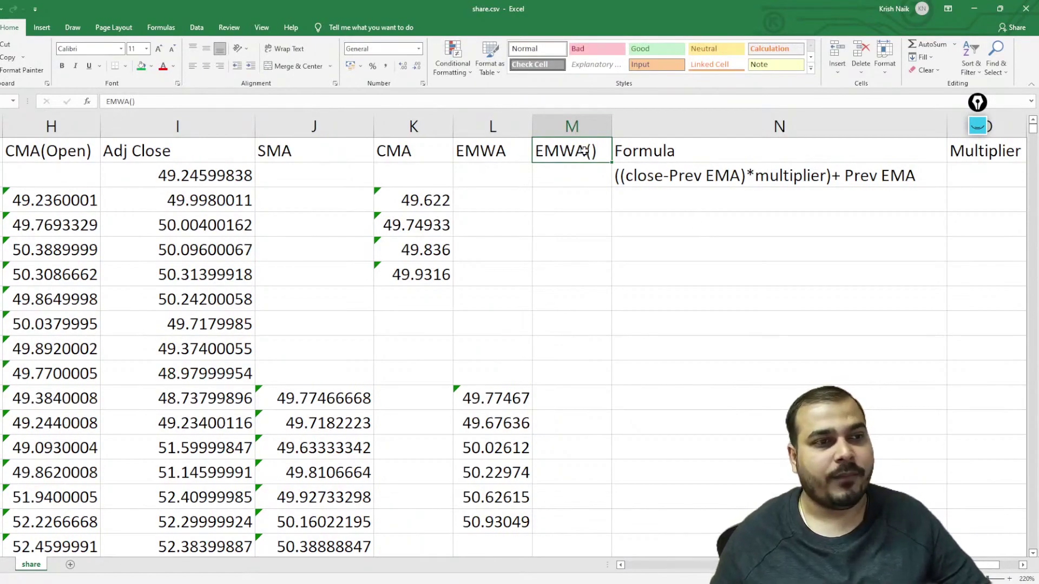
{"action": "double_click", "coordinate": [591, 151]}
{"action": "type", "text": "10"}
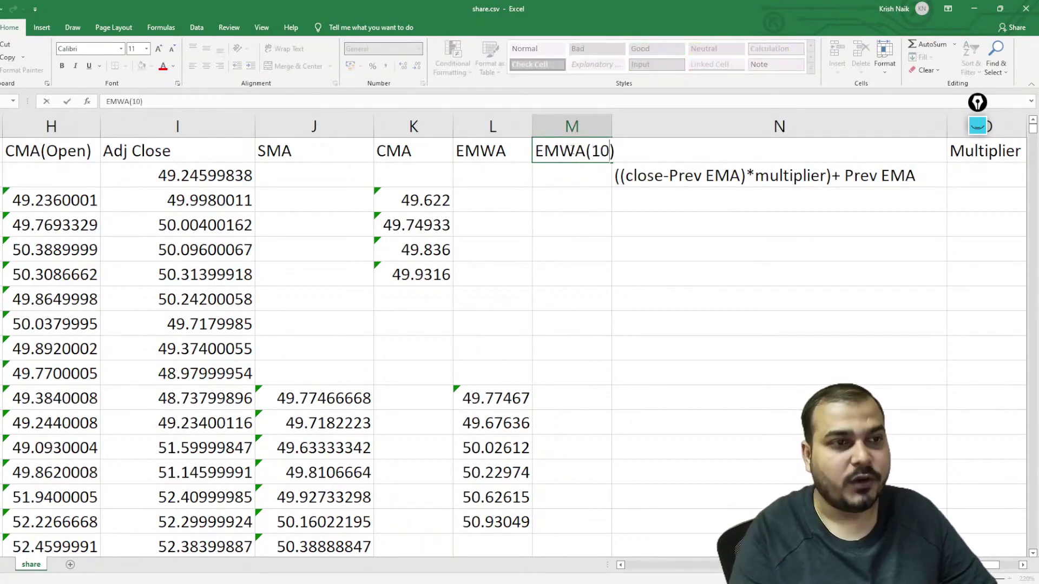
{"action": "left_click", "coordinate": [700, 254]}
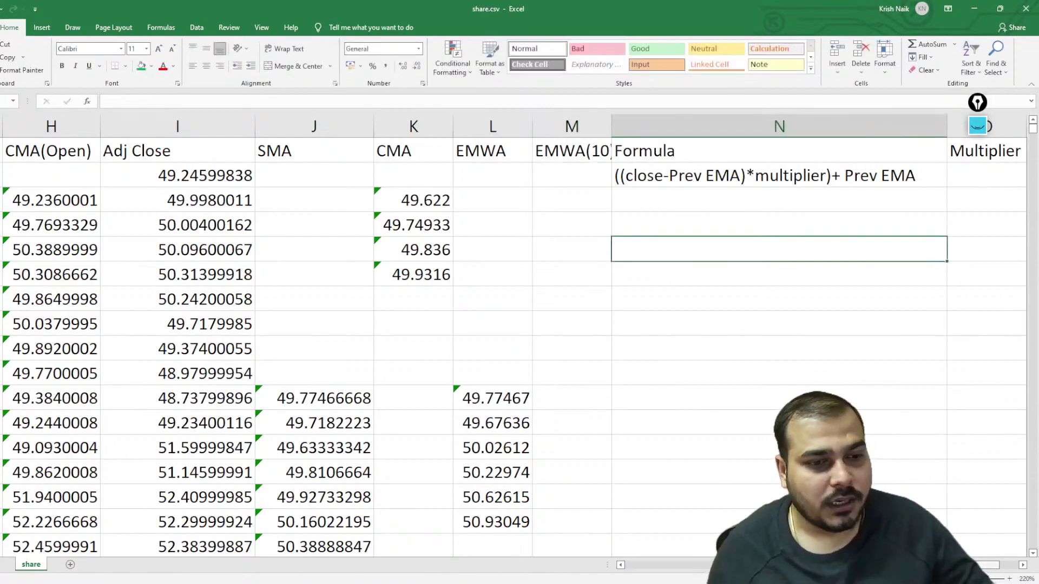
Hide columns F through L, from Volume to EMWA, so the Close column sits beside the EMWA(10) column.
{"action": "scroll", "coordinate": [514, 336], "scroll_direction": "left", "scroll_amount": 2}
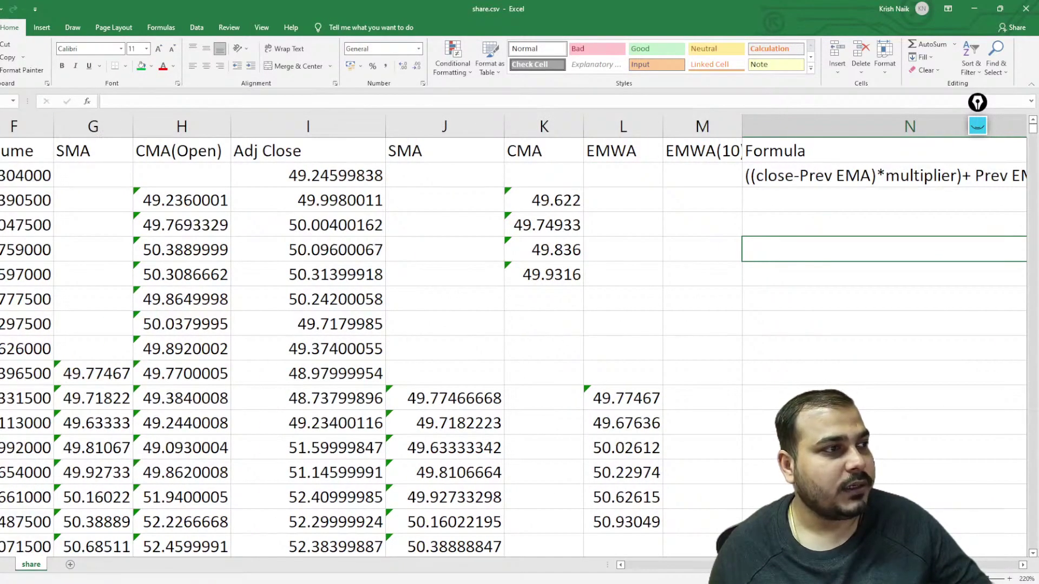
{"action": "scroll", "coordinate": [710, 553], "scroll_direction": "left", "scroll_amount": 3}
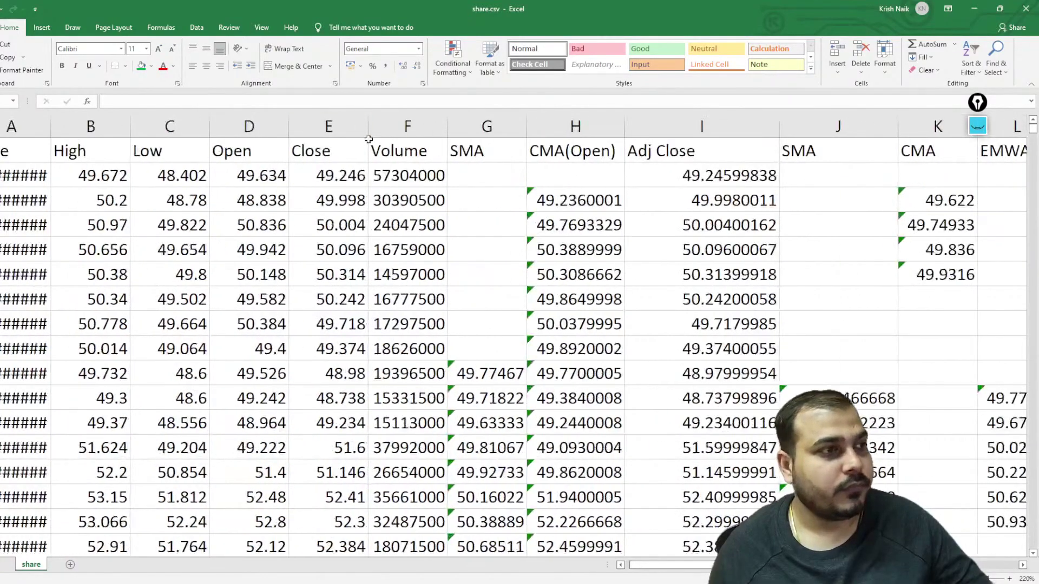
{"action": "left_click", "coordinate": [349, 121]}
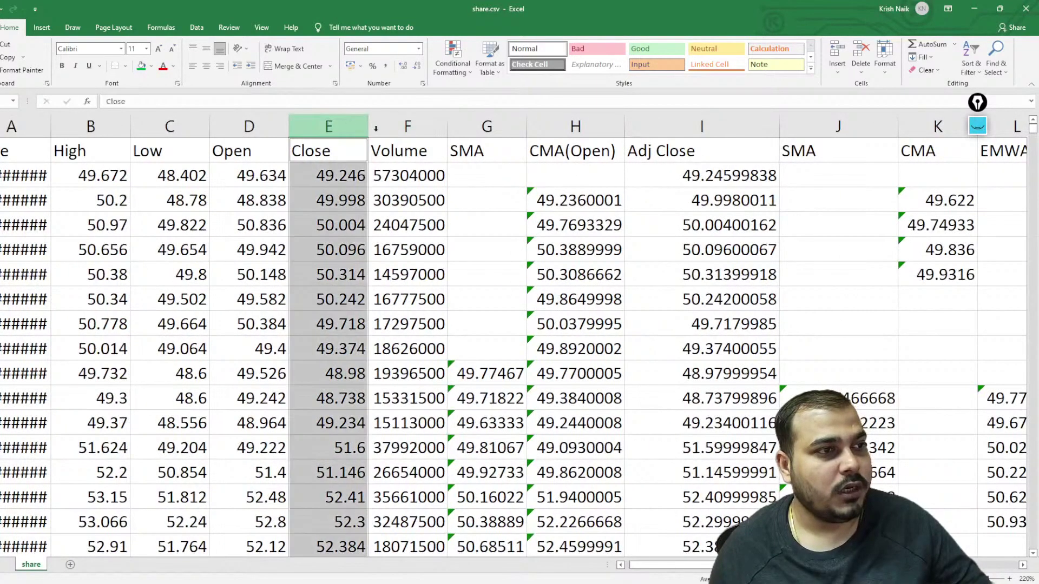
{"action": "left_click", "coordinate": [407, 126]}
{"action": "left_click", "coordinate": [487, 126], "text": "ctrl"}
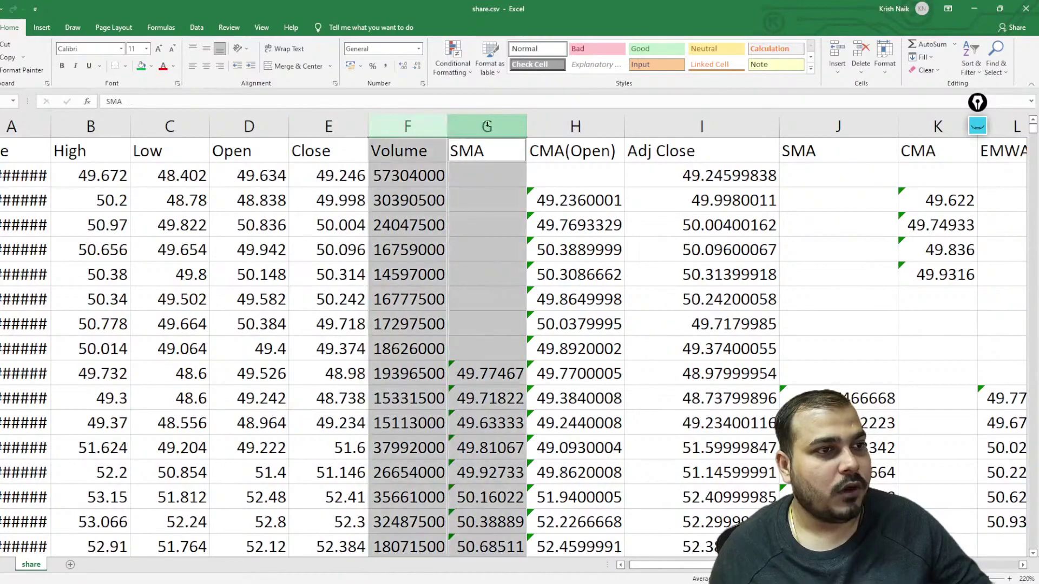
{"action": "left_click", "coordinate": [601, 129], "text": "ctrl"}
{"action": "left_click", "coordinate": [702, 127], "text": "ctrl"}
{"action": "left_click", "coordinate": [838, 127], "text": "ctrl"}
{"action": "left_click", "coordinate": [927, 130], "text": "ctrl"}
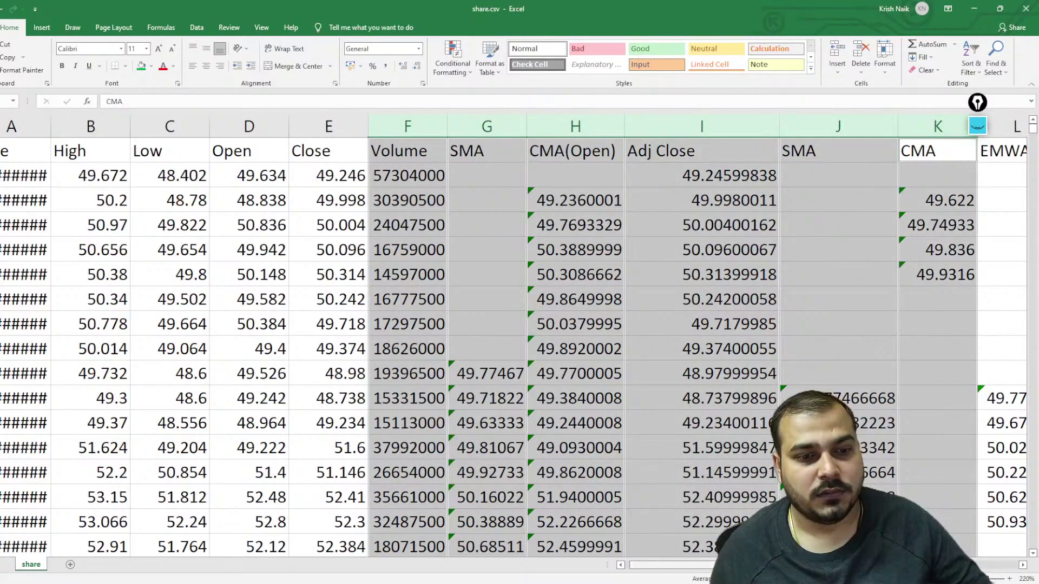
{"action": "scroll", "coordinate": [652, 565], "scroll_direction": "right", "scroll_amount": 3}
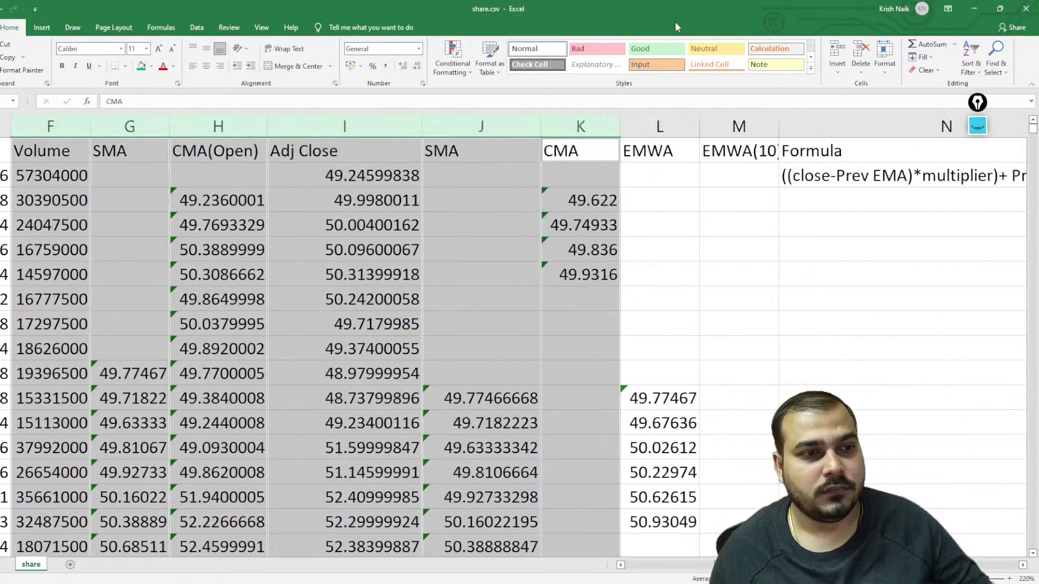
{"action": "left_click", "coordinate": [638, 130], "text": "ctrl"}
{"action": "right_click", "coordinate": [650, 135]}
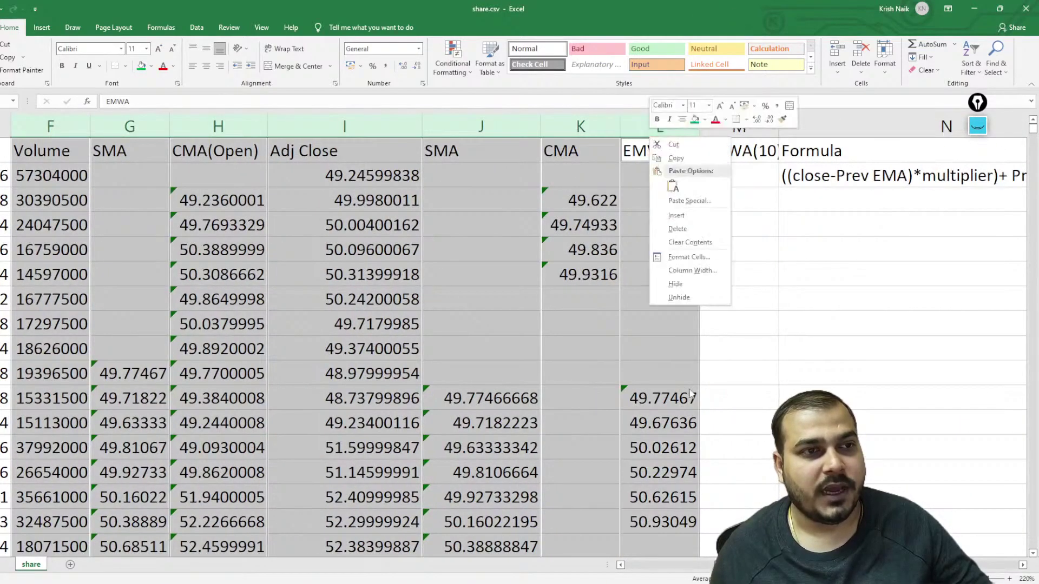
{"action": "left_click", "coordinate": [699, 283]}
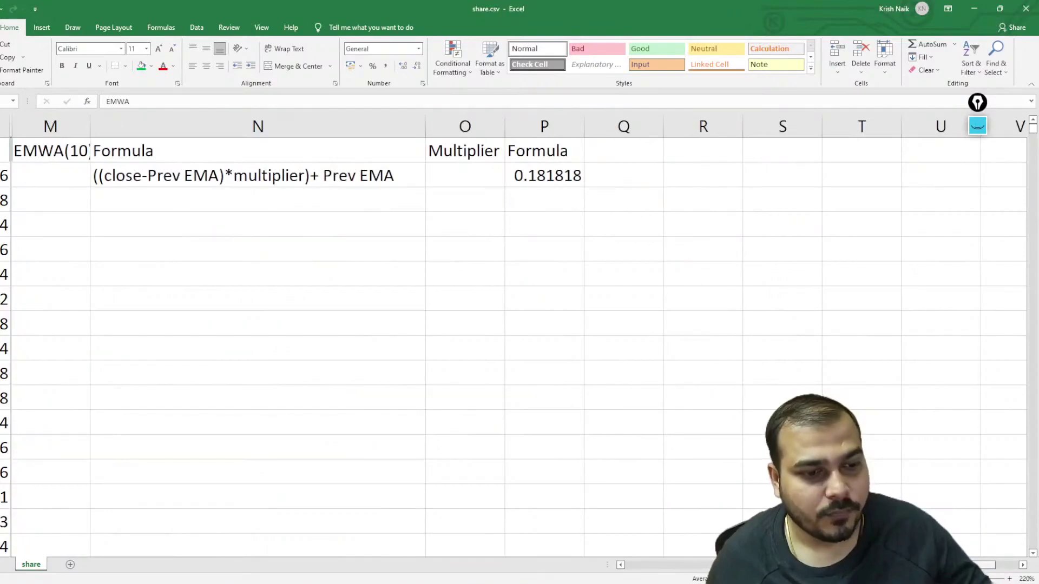
Widen column M so that its EMWA(10) header fits.
{"action": "scroll", "coordinate": [321, 200], "scroll_direction": "left", "scroll_amount": 3}
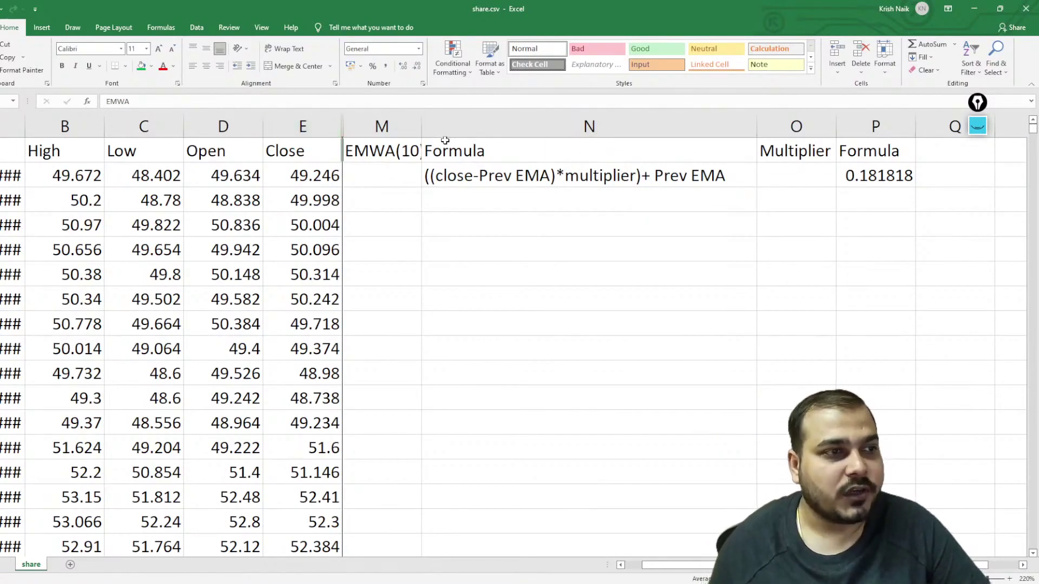
{"action": "left_click", "coordinate": [409, 128]}
{"action": "left_click_drag", "start_coordinate": [422, 128], "coordinate": [482, 127]}
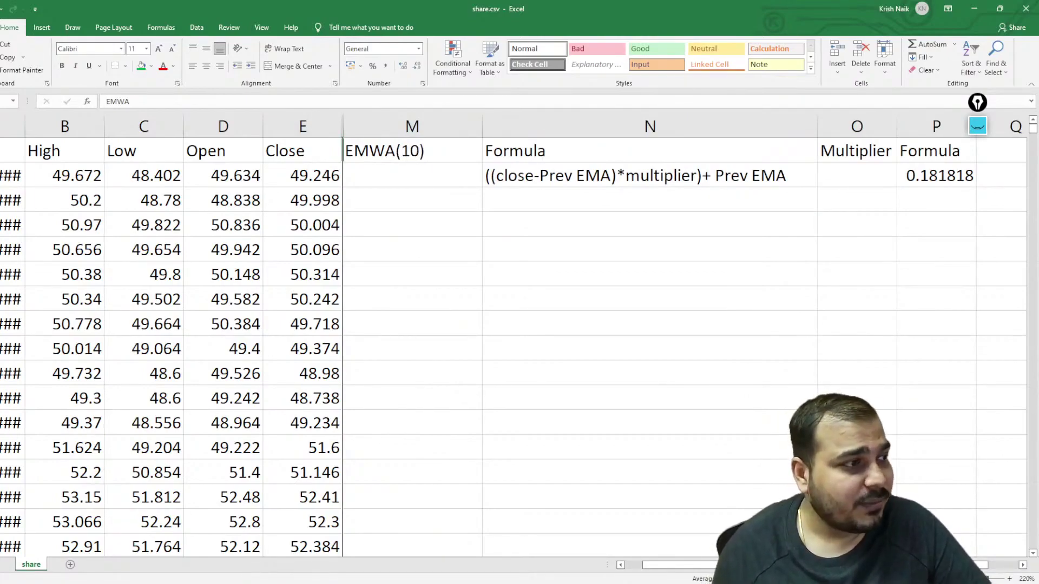
Mark out the first ten cells under the EMWA(10) header, M2 to M11, and locate the tenth cell.
{"action": "left_click_drag", "start_coordinate": [362, 180], "coordinate": [368, 422]}
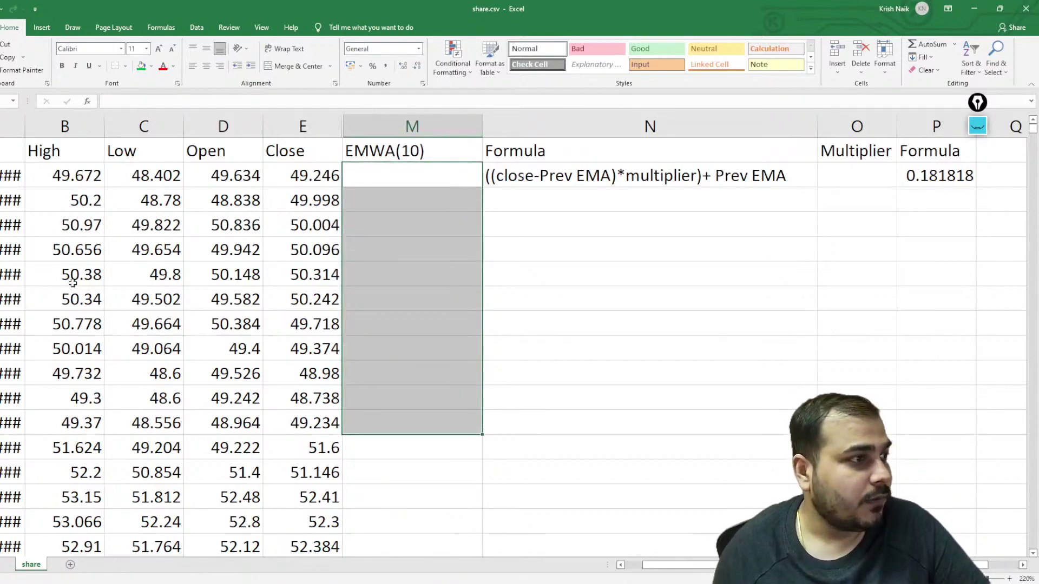
{"action": "left_click", "coordinate": [439, 395]}
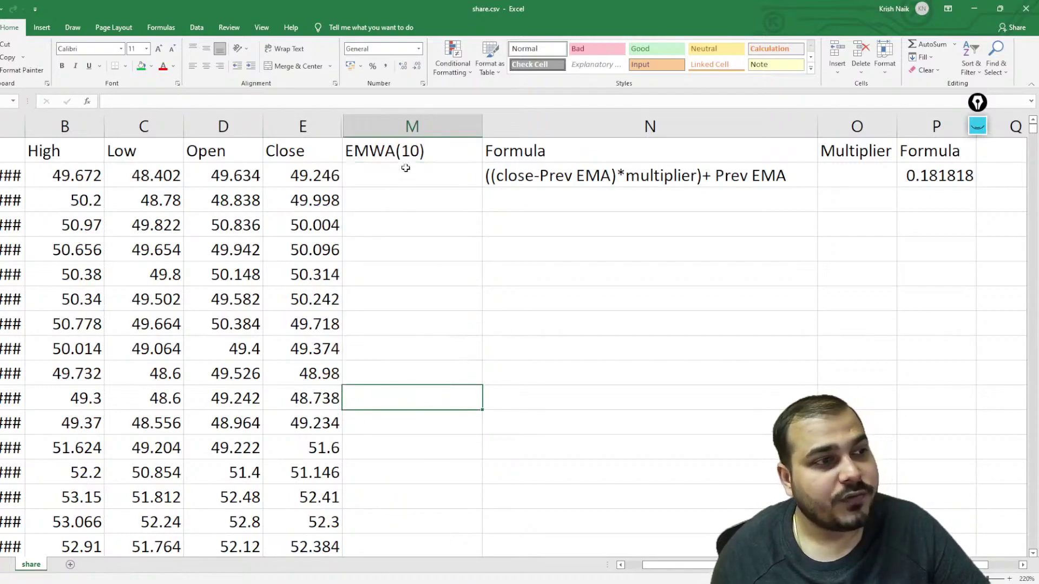
{"action": "left_click_drag", "start_coordinate": [403, 169], "coordinate": [401, 389]}
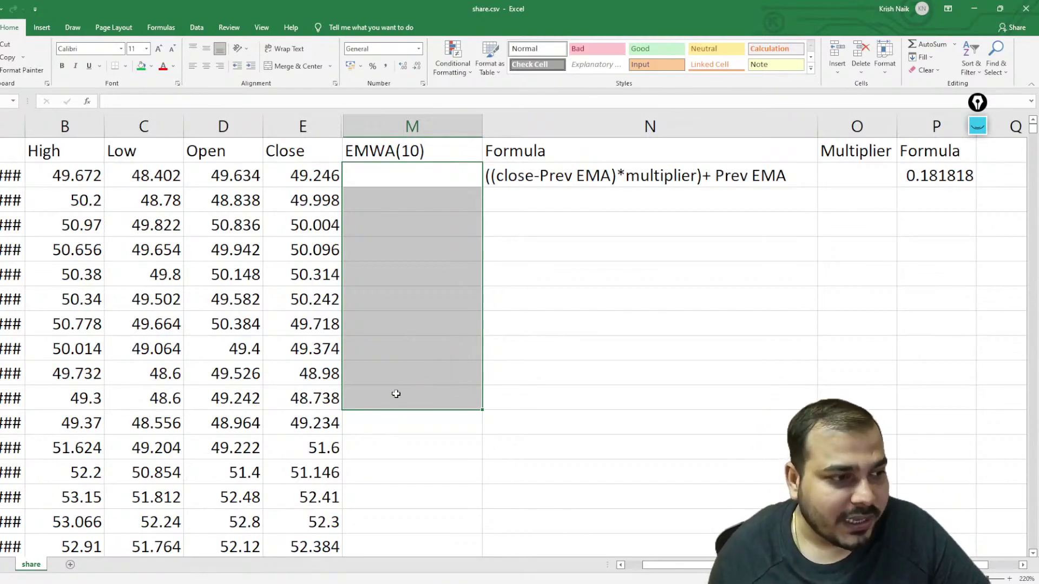
{"action": "double_click", "coordinate": [419, 394]}
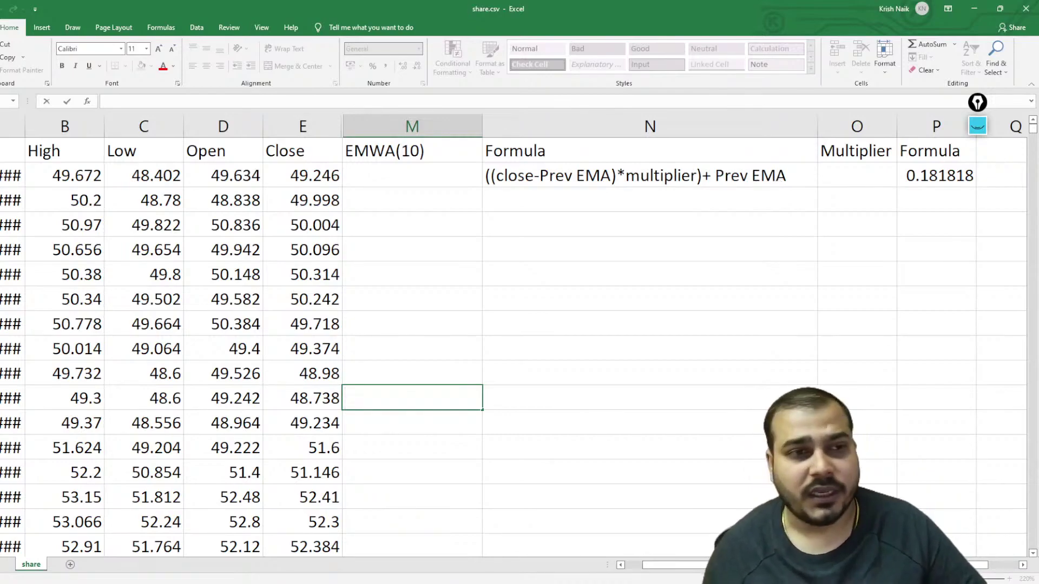
Change both EMA terms in the N2 formula text to EWMA and check the multiplier in P2.
{"action": "left_click", "coordinate": [594, 169]}
{"action": "double_click", "coordinate": [594, 170]}
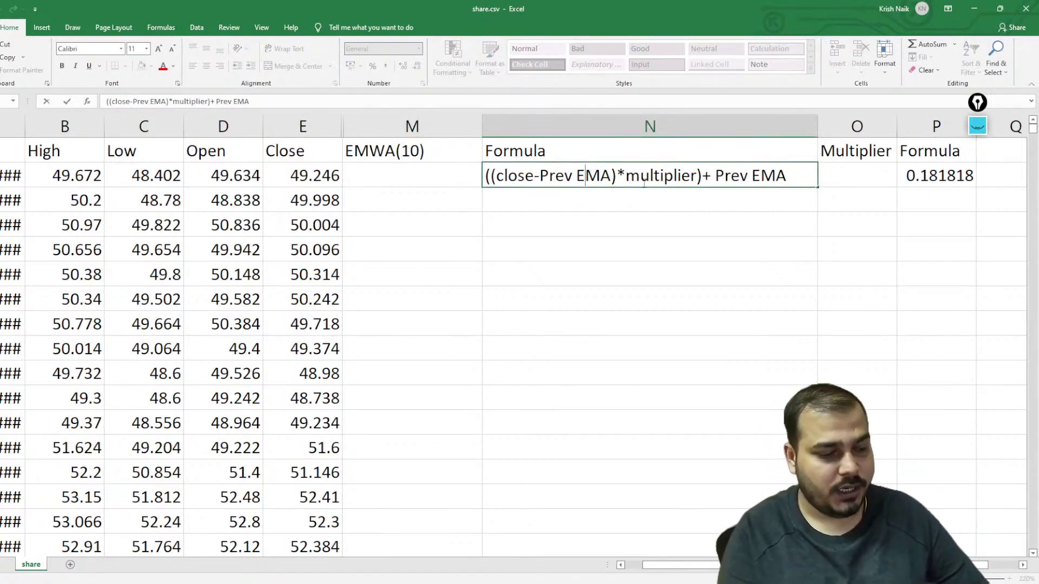
{"action": "type", "text": "W"}
{"action": "key", "text": "Right"}
{"action": "key", "text": "Right"}
{"action": "key", "text": "Right"}
{"action": "key", "text": "Right"}
{"action": "key", "text": "Right"}
{"action": "key", "text": "Right"}
{"action": "key", "text": "Right"}
{"action": "key", "text": "Right"}
{"action": "key", "text": "Right"}
{"action": "key", "text": "Right"}
{"action": "key", "text": "Right"}
{"action": "key", "text": "Right"}
{"action": "key", "text": "Right"}
{"action": "key", "text": "Right"}
{"action": "key", "text": "Right"}
{"action": "key", "text": "Right"}
{"action": "key", "text": "Right"}
{"action": "key", "text": "Right"}
{"action": "key", "text": "Right"}
{"action": "key", "text": "Right"}
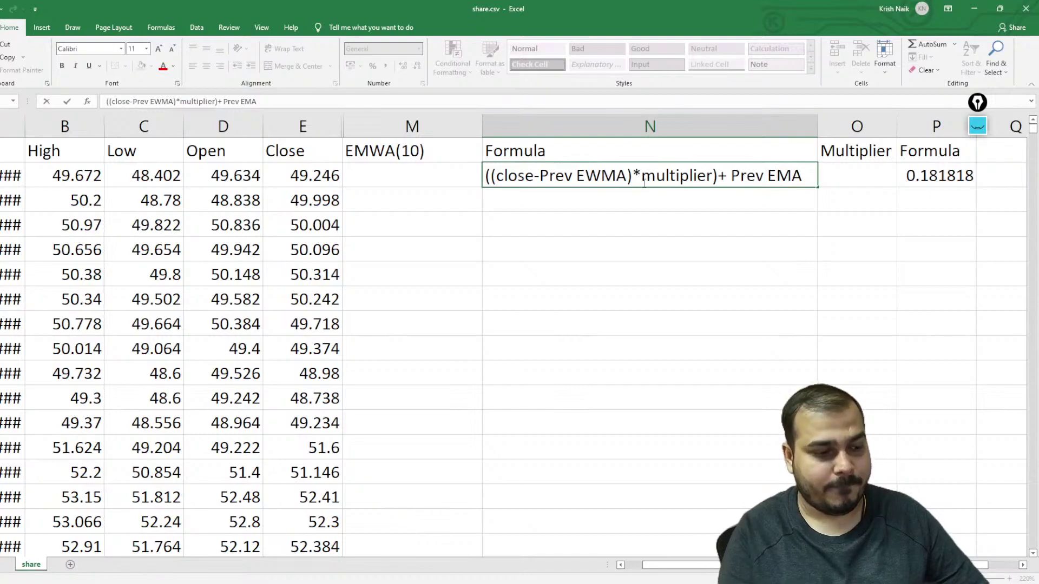
{"action": "type", "text": "W"}
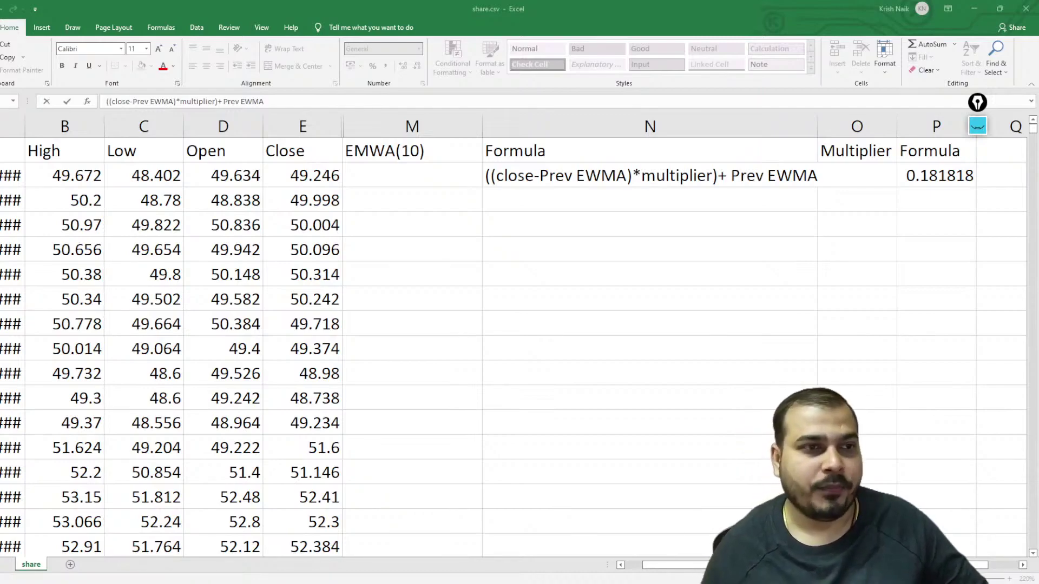
{"action": "left_click", "coordinate": [734, 174]}
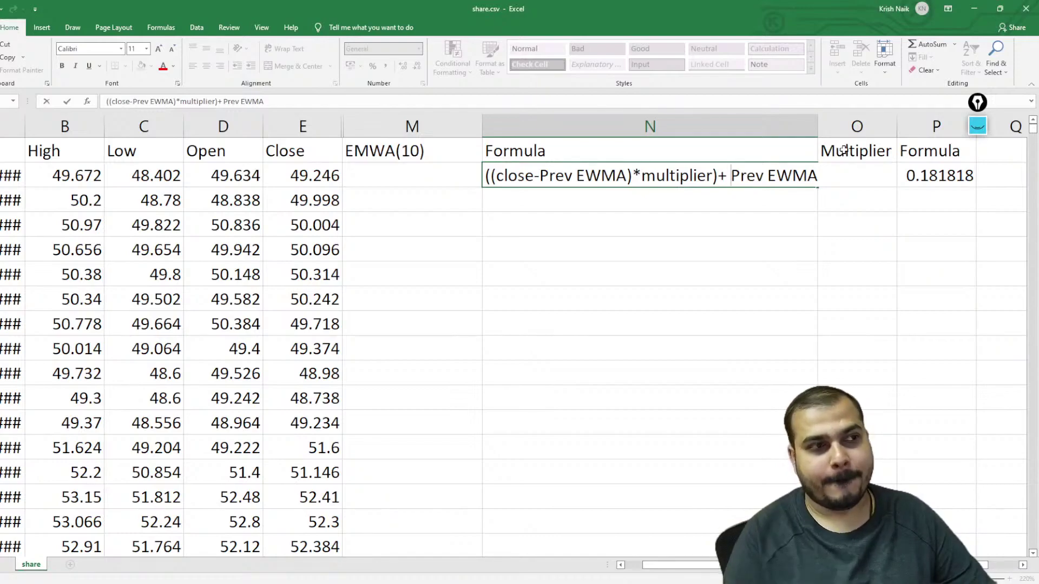
{"action": "left_click", "coordinate": [957, 174]}
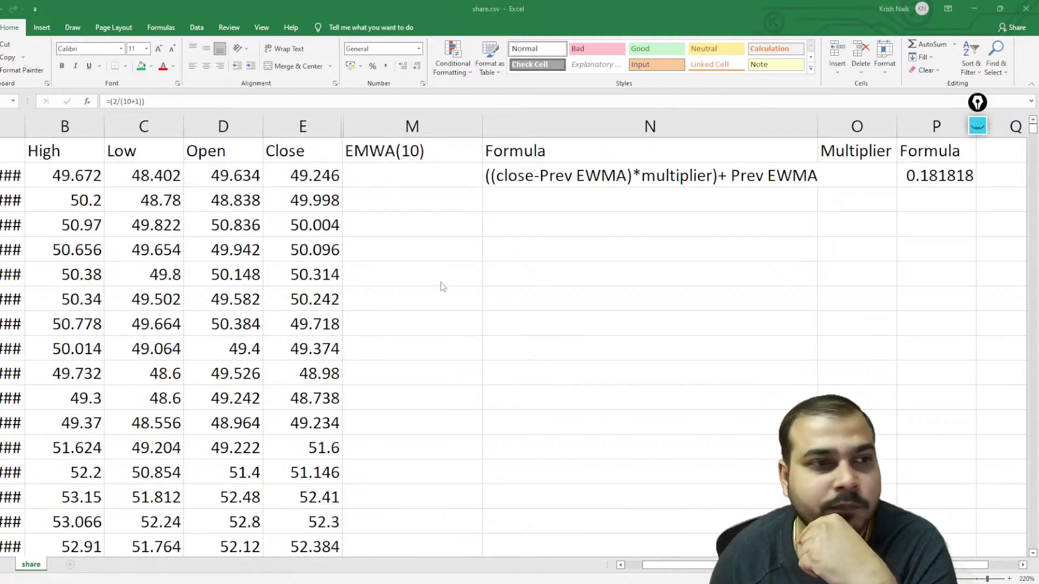
Restore both terms in the N2 formula text to EMA, giving ((close-Prev EMA)*multiplier)+ Prev EMA.
{"action": "left_click", "coordinate": [601, 176]}
{"action": "double_click", "coordinate": [601, 175]}
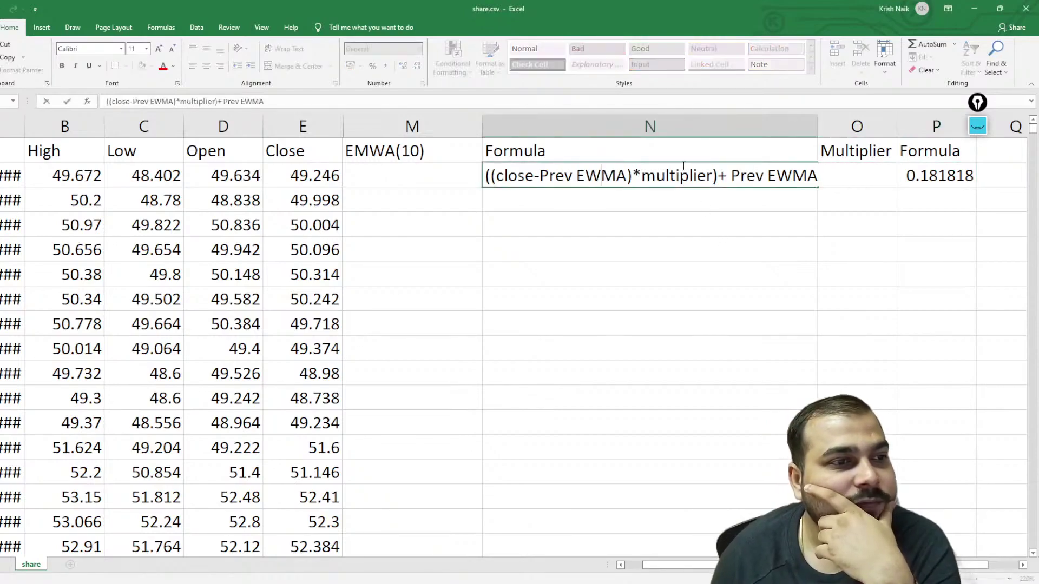
{"action": "key", "text": "BackSpace"}
{"action": "key", "text": "Right"}
{"action": "key", "text": "Right"}
{"action": "key", "text": "Right"}
{"action": "key", "text": "Right"}
{"action": "key", "text": "Right"}
{"action": "key", "text": "Right"}
{"action": "key", "text": "Right"}
{"action": "key", "text": "Right"}
{"action": "key", "text": "Right"}
{"action": "key", "text": "Right"}
{"action": "key", "text": "Right"}
{"action": "key", "text": "Right"}
{"action": "key", "text": "Right"}
{"action": "key", "text": "Right"}
{"action": "key", "text": "Right"}
{"action": "key", "text": "Right"}
{"action": "key", "text": "Right"}
{"action": "key", "text": "Right"}
{"action": "key", "text": "Right"}
{"action": "key", "text": "Right"}
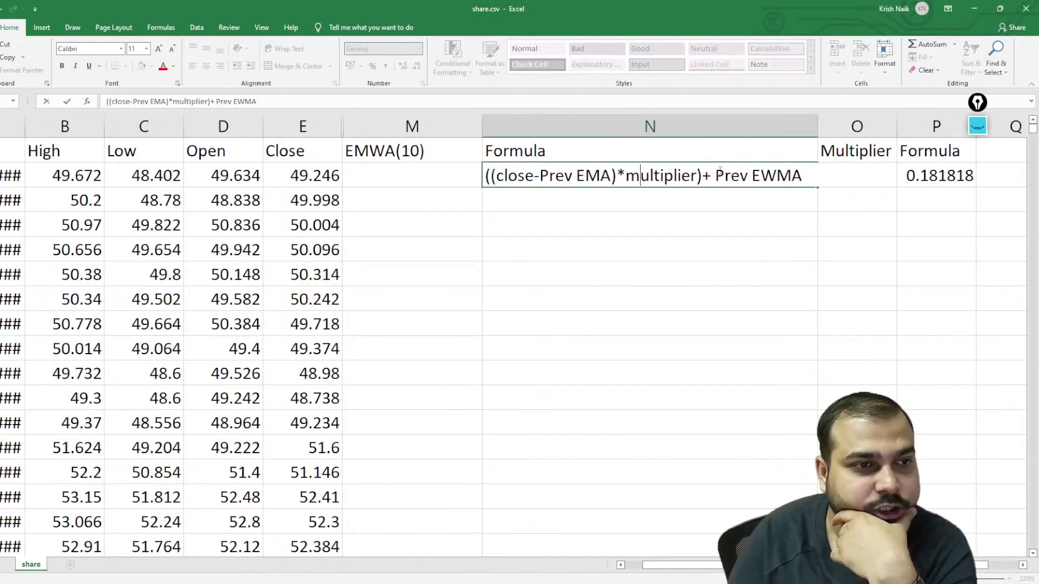
{"action": "key", "text": "BackSpace"}
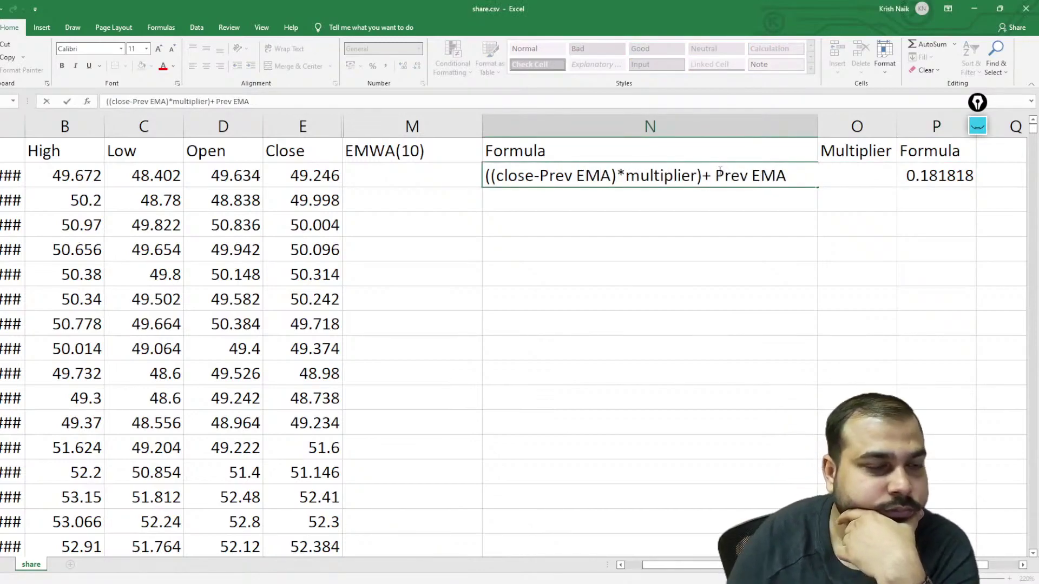
{"action": "left_click", "coordinate": [558, 201]}
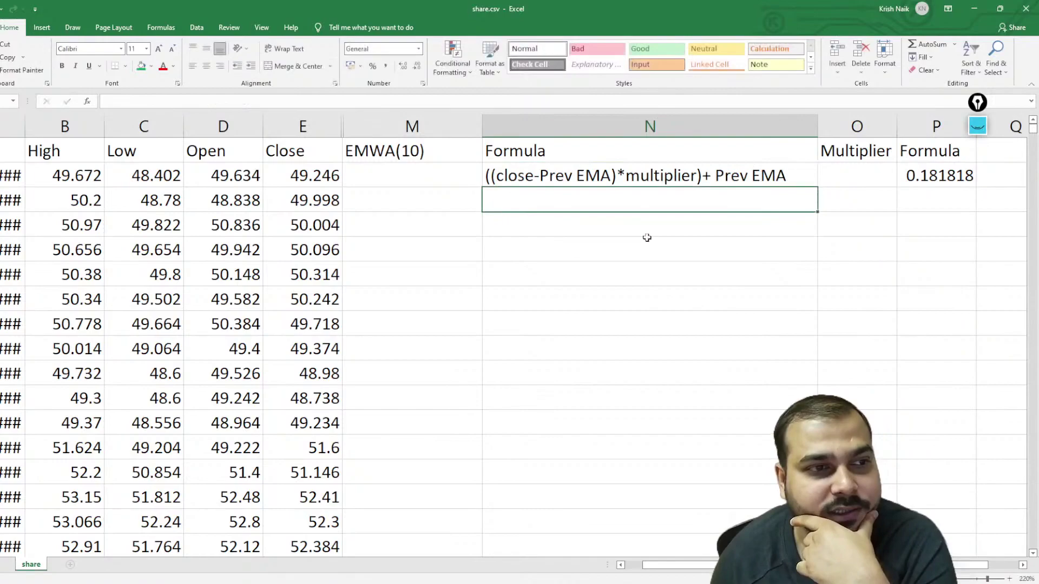
{"action": "left_click", "coordinate": [707, 184]}
Rename the column M header to EMA(10).
{"action": "double_click", "coordinate": [371, 154]}
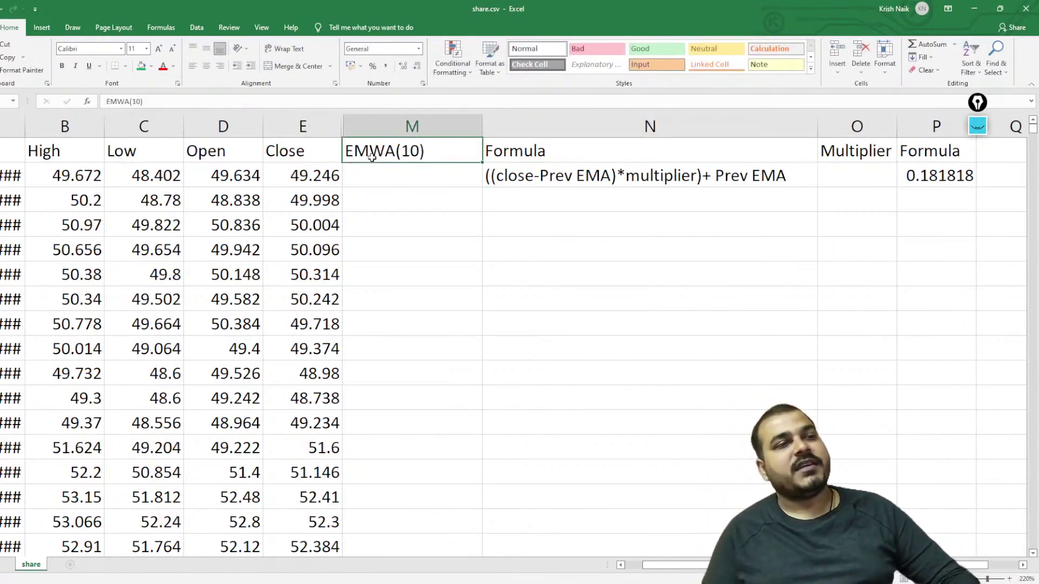
{"action": "key", "text": "BackSpace"}
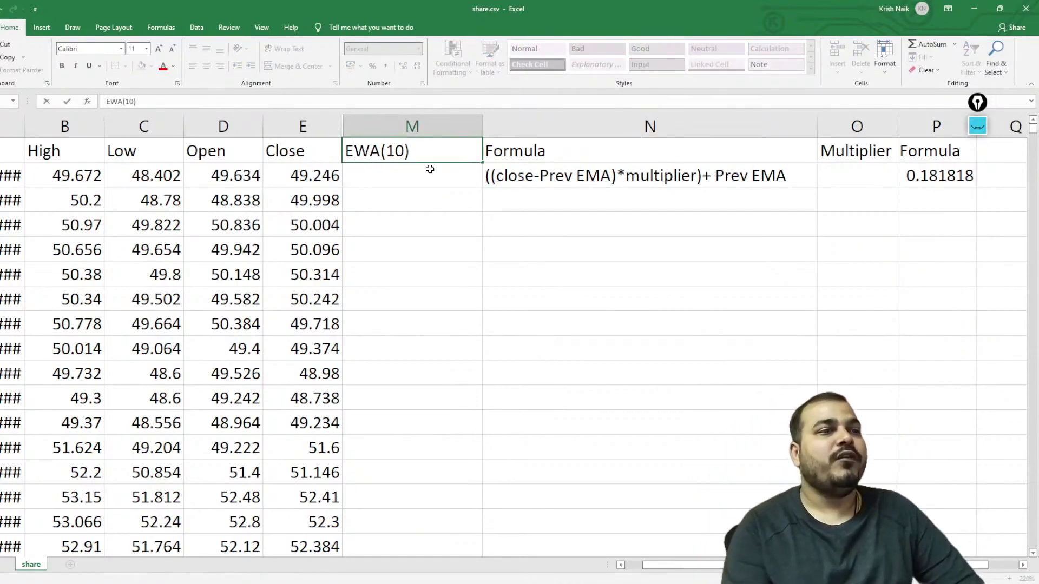
{"action": "left_click", "coordinate": [430, 170]}
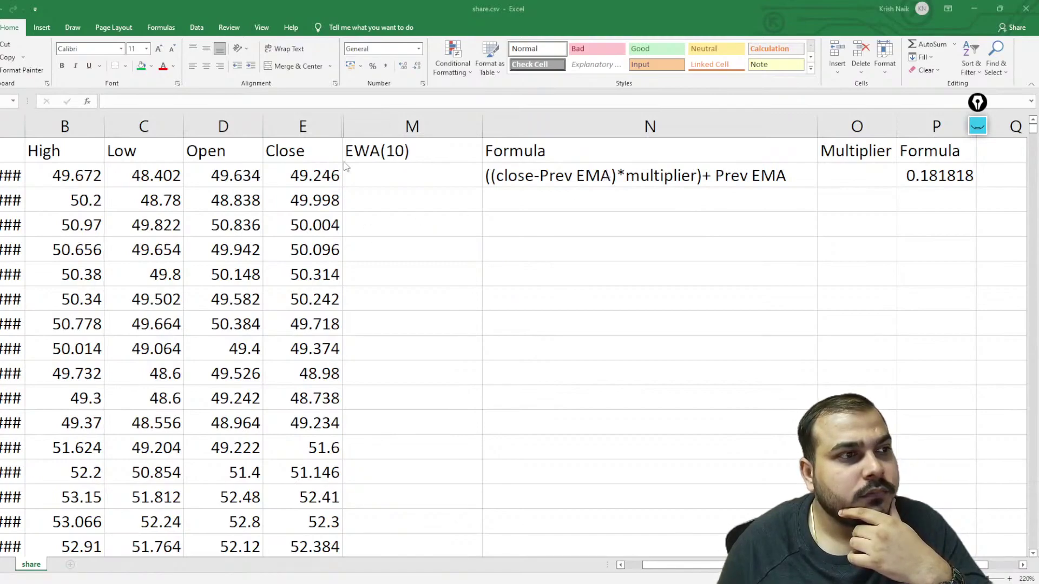
{"action": "double_click", "coordinate": [373, 153]}
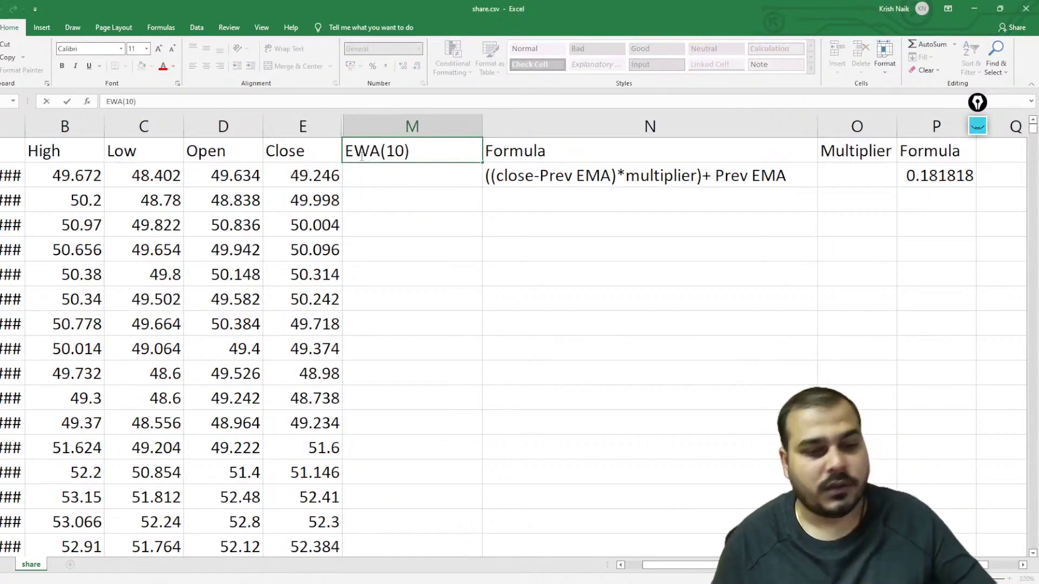
{"action": "key", "text": "BackSpace"}
{"action": "type", "text": "M"}
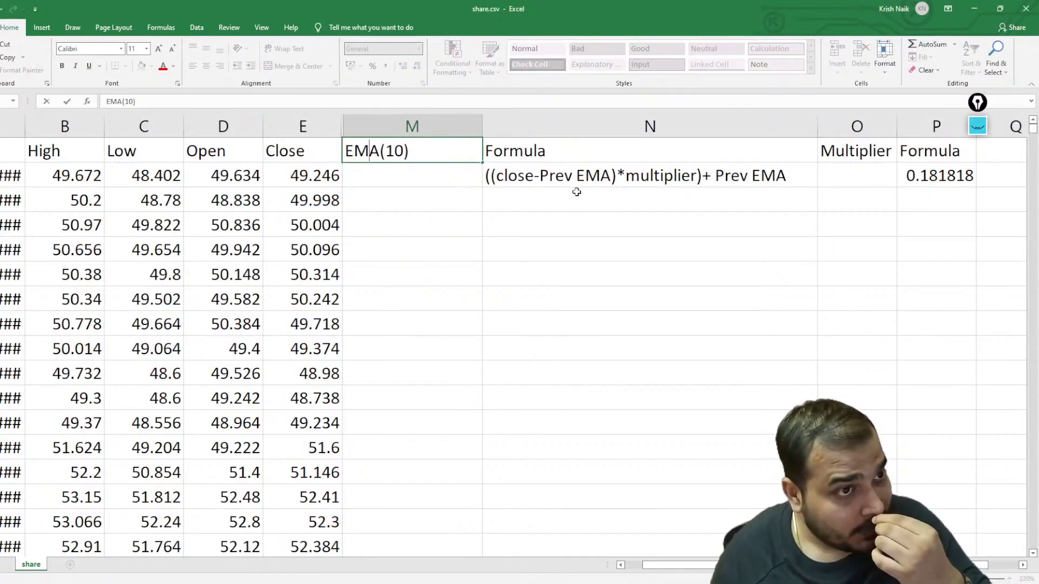
{"action": "left_click", "coordinate": [575, 195]}
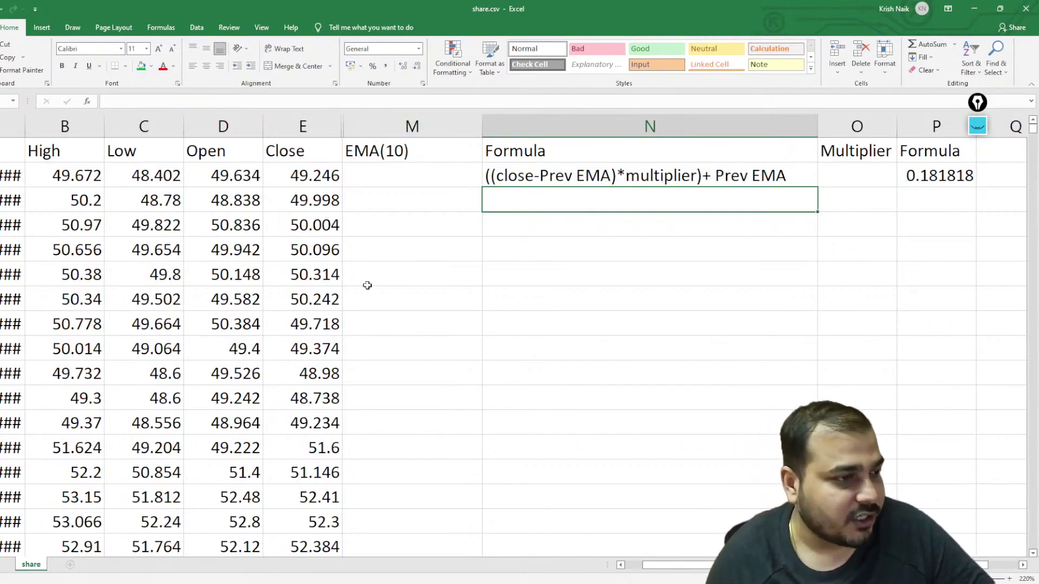
Enter the starting EMA value in M11 as the average of the first ten Close prices, E2:E11.
{"action": "left_click_drag", "start_coordinate": [399, 171], "coordinate": [412, 406]}
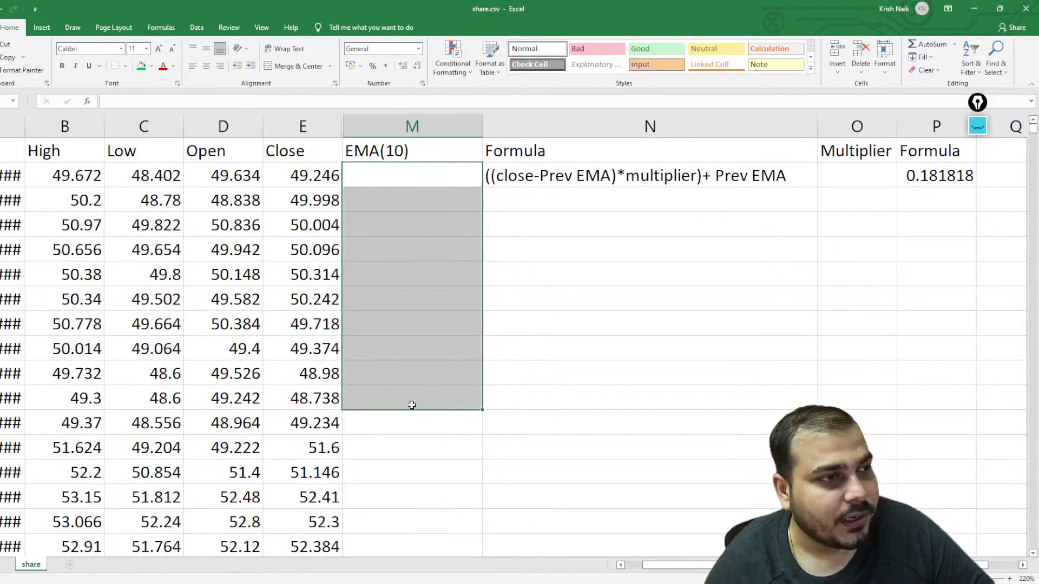
{"action": "left_click", "coordinate": [411, 376]}
{"action": "left_click", "coordinate": [394, 399]}
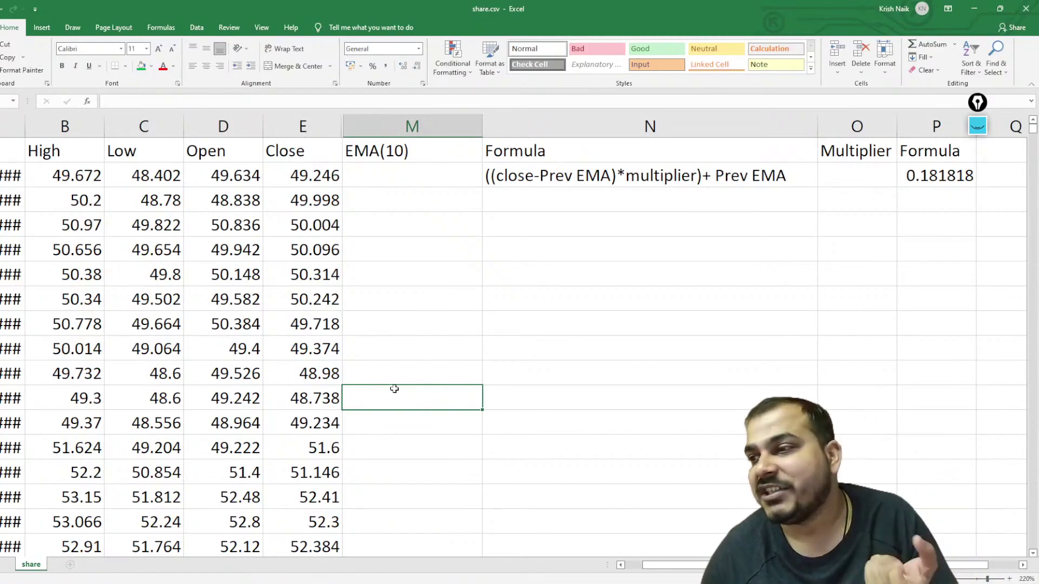
{"action": "scroll", "coordinate": [406, 371], "scroll_direction": "down", "scroll_amount": 1}
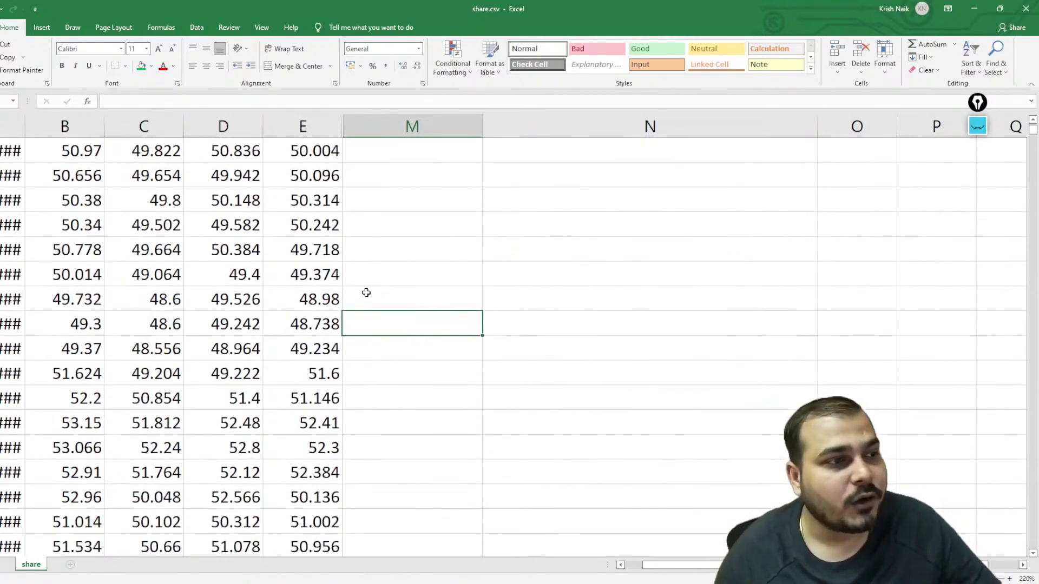
{"action": "scroll", "coordinate": [379, 311], "scroll_direction": "up", "scroll_amount": 1}
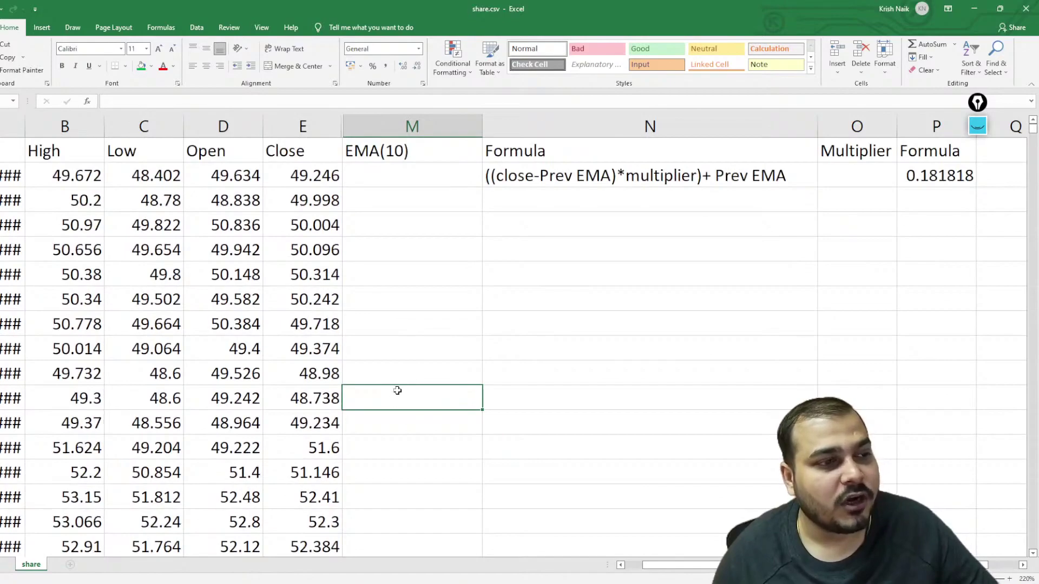
{"action": "type", "text": "=ave"}
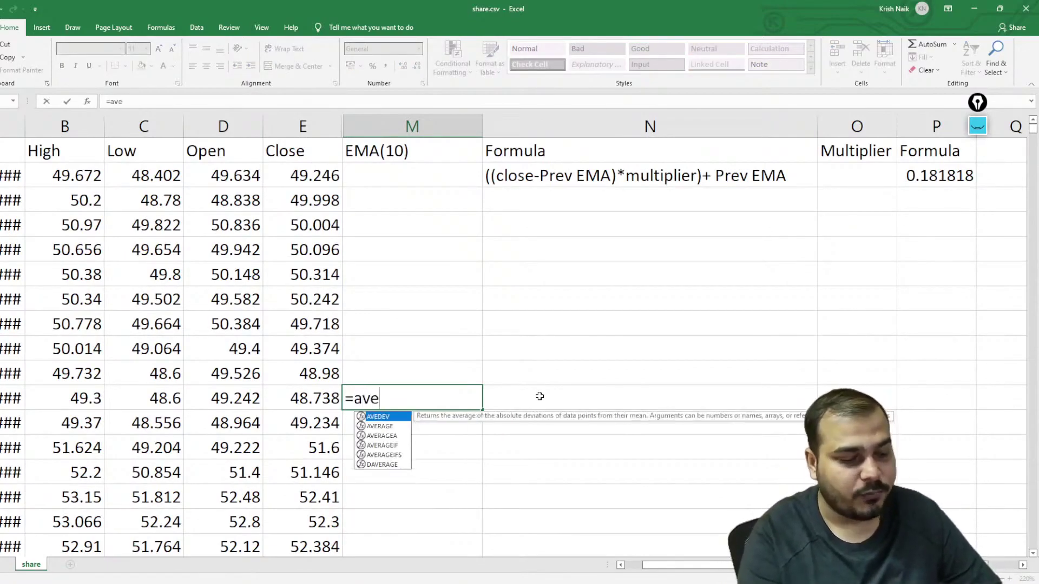
{"action": "type", "text": "rage"}
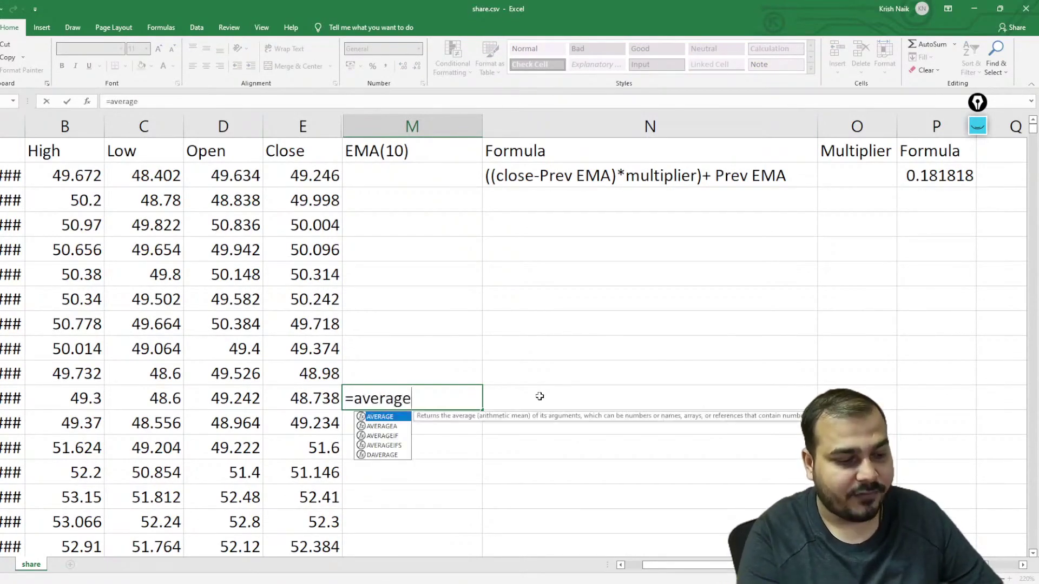
{"action": "type", "text": "()"}
{"action": "key", "text": "Return"}
{"action": "key", "text": "Return"}
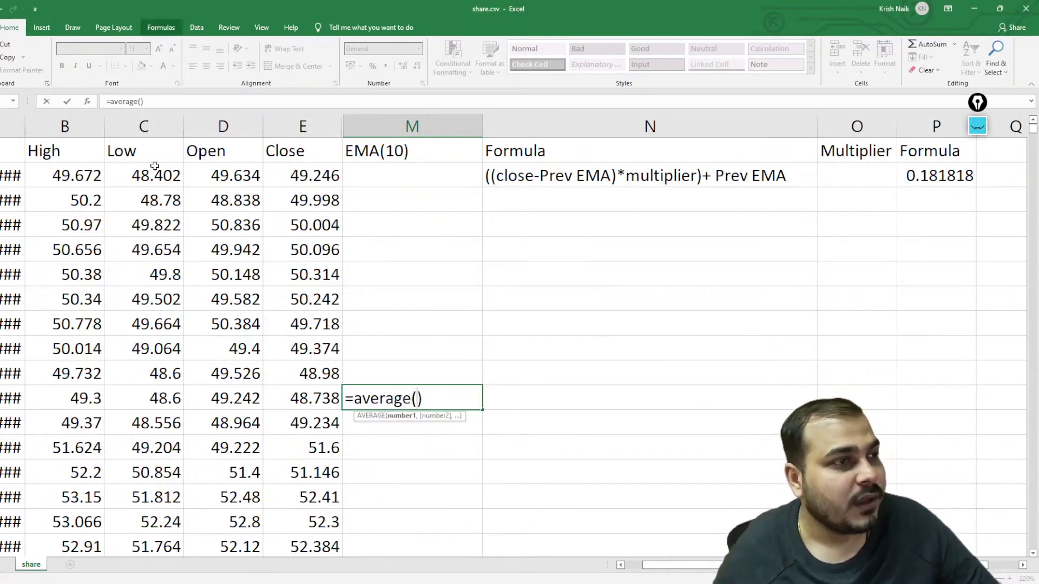
{"action": "left_click", "coordinate": [296, 181]}
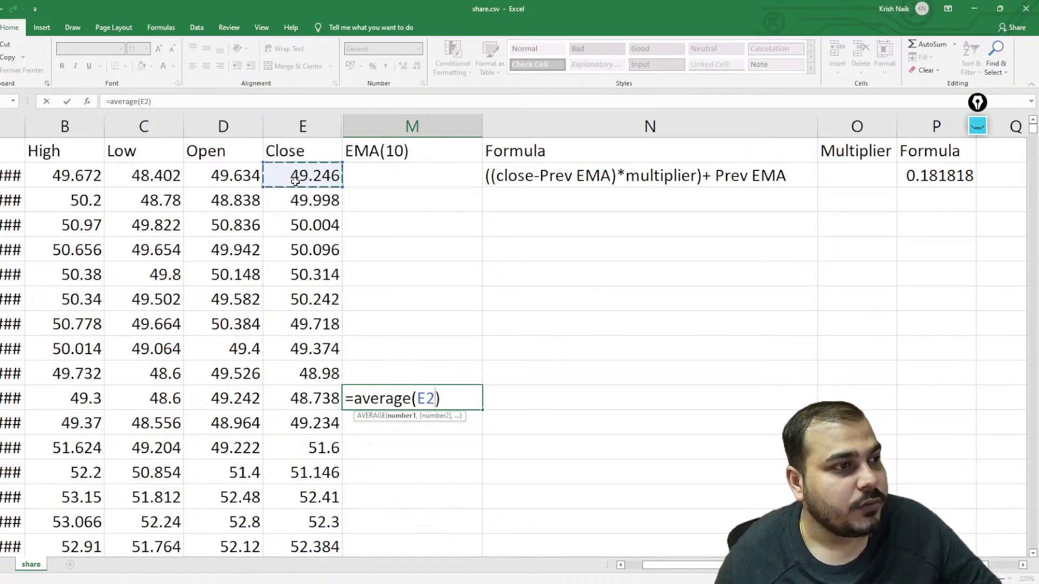
{"action": "mouse_move", "coordinate": [295, 182]}
{"action": "left_mouse_down"}
{"action": "mouse_move", "coordinate": [310, 390]}
{"action": "mouse_move", "coordinate": [323, 389]}
{"action": "left_mouse_up"}
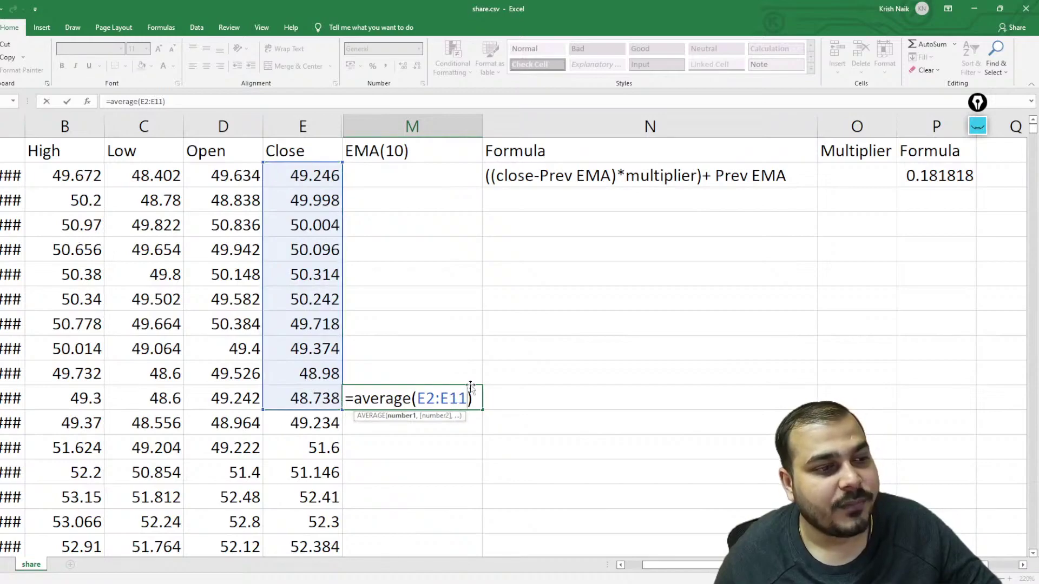
{"action": "key", "text": "Return"}
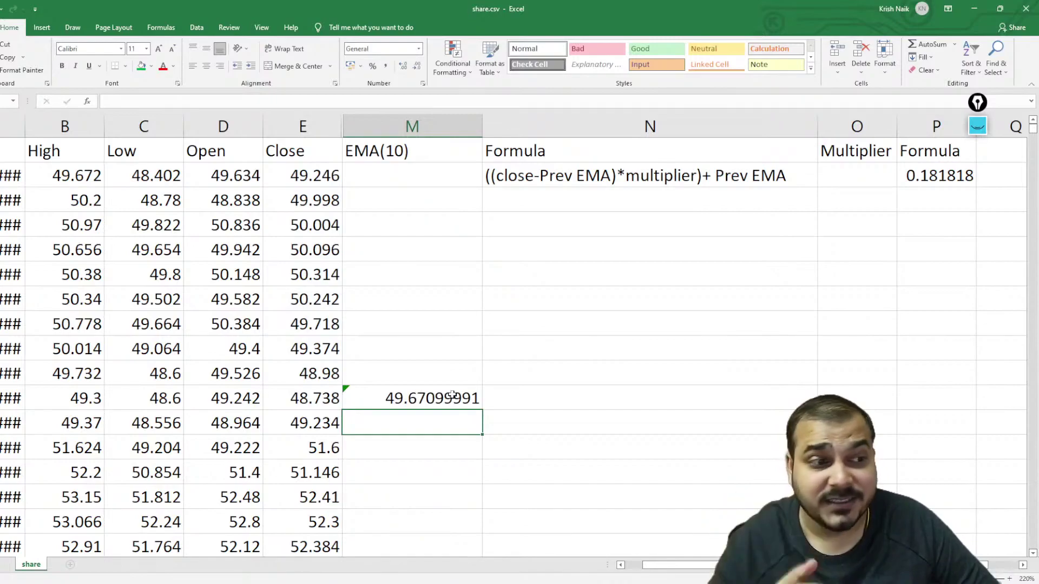
Start the EMA formula in M12 by subtracting the previous EMA in M11 from the Close price in E12, inside double parentheses.
{"action": "scroll", "coordinate": [401, 340], "scroll_direction": "down", "scroll_amount": 1}
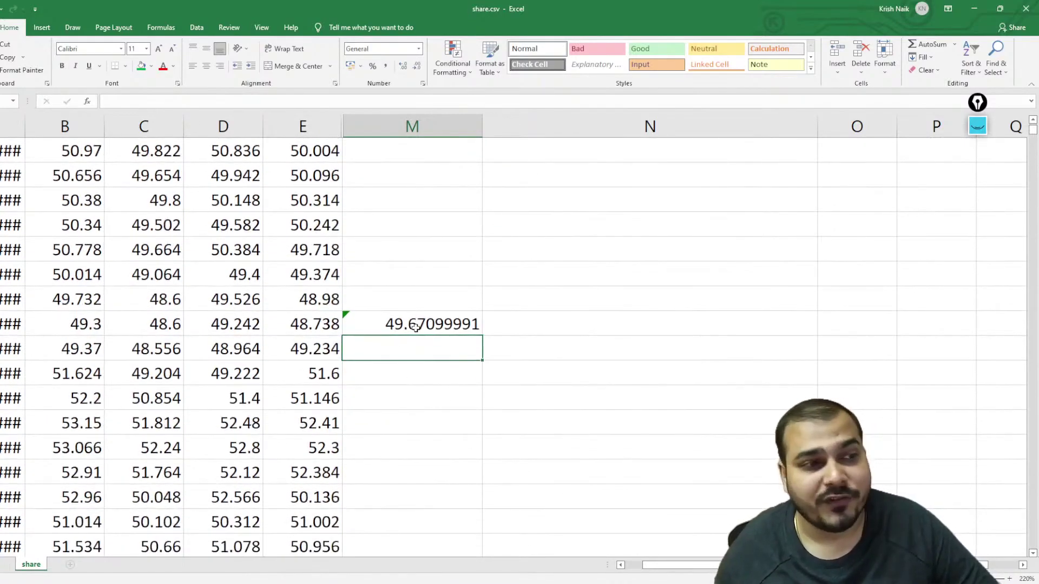
{"action": "scroll", "coordinate": [427, 330], "scroll_direction": "up", "scroll_amount": 1}
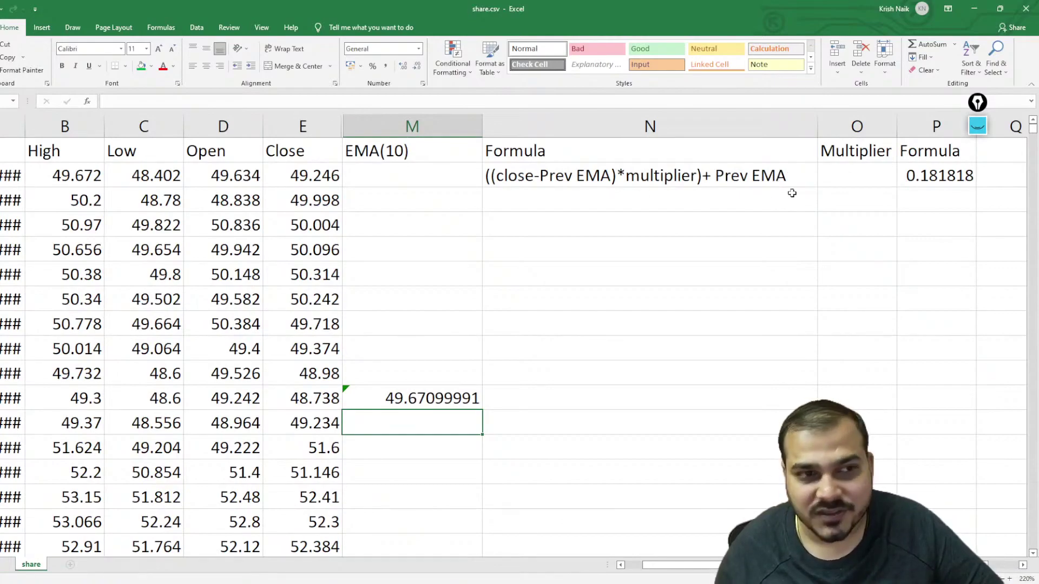
{"action": "scroll", "coordinate": [413, 343], "scroll_direction": "down", "scroll_amount": 2}
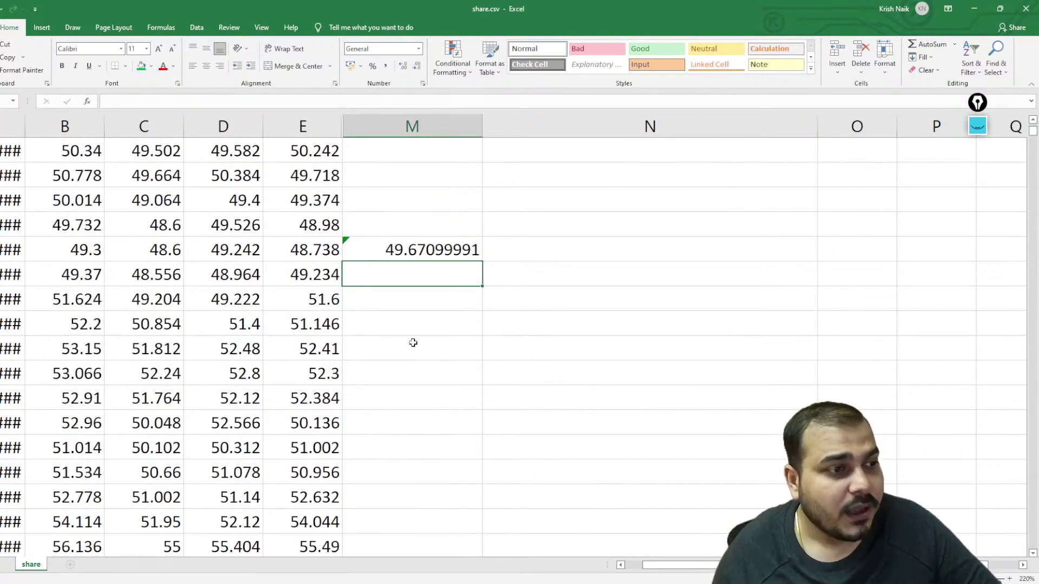
{"action": "scroll", "coordinate": [407, 345], "scroll_direction": "up", "scroll_amount": 1}
{"action": "scroll", "coordinate": [407, 344], "scroll_direction": "up", "scroll_amount": 1}
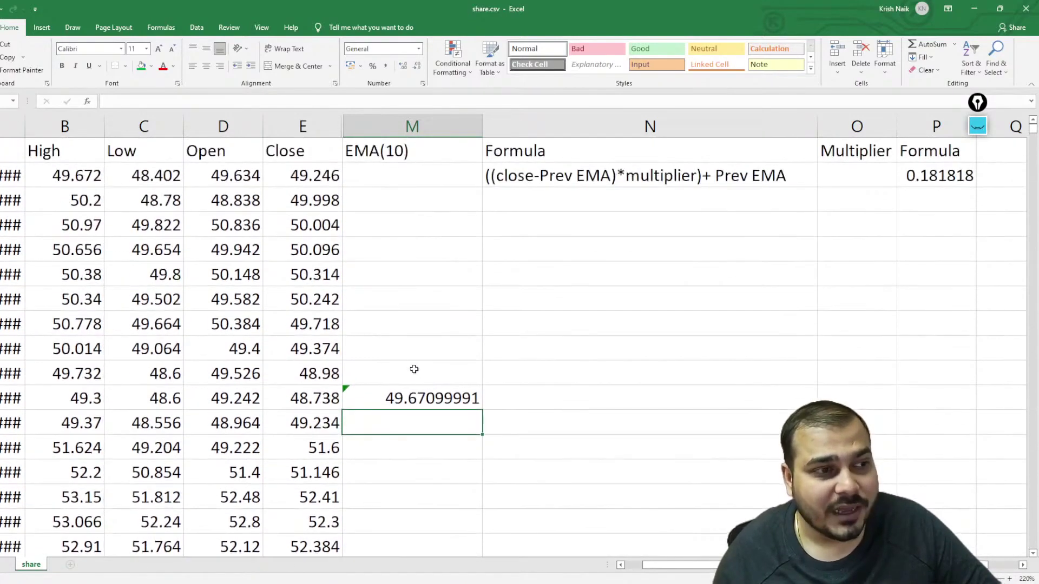
{"action": "double_click", "coordinate": [404, 428]}
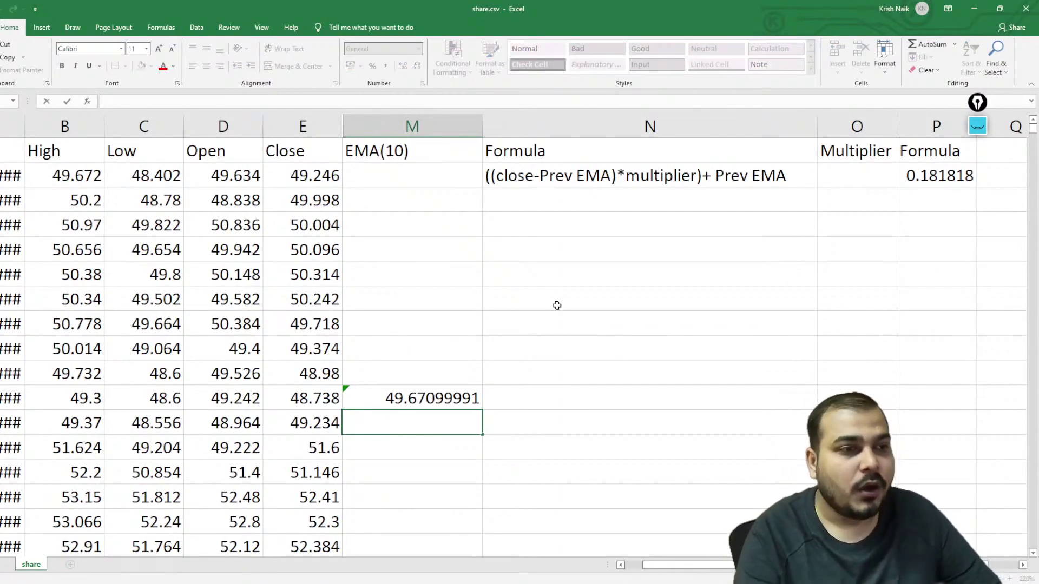
{"action": "type", "text": "=(("}
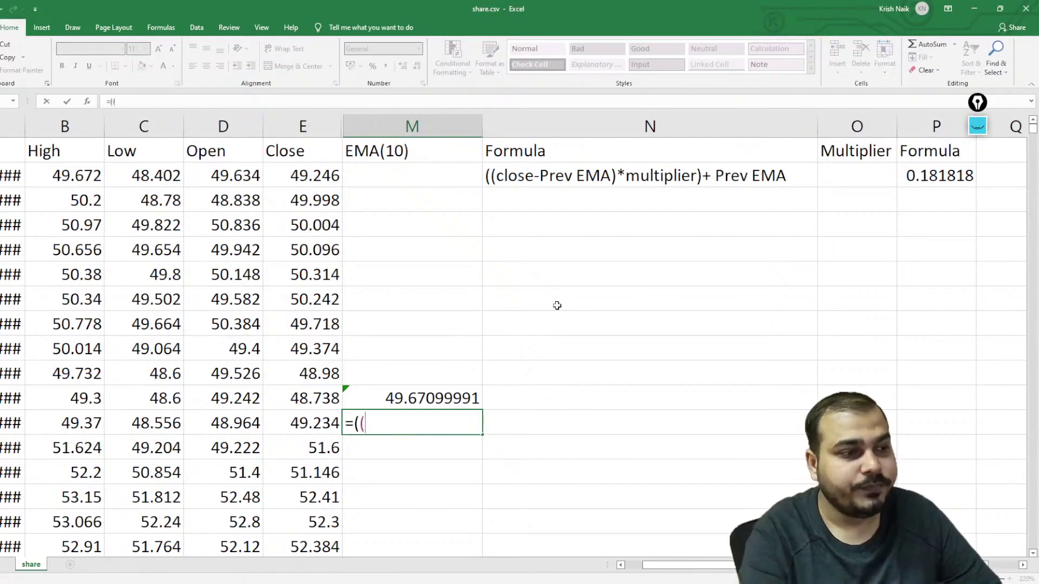
{"action": "type", "text": "))"}
{"action": "key", "text": "Return"}
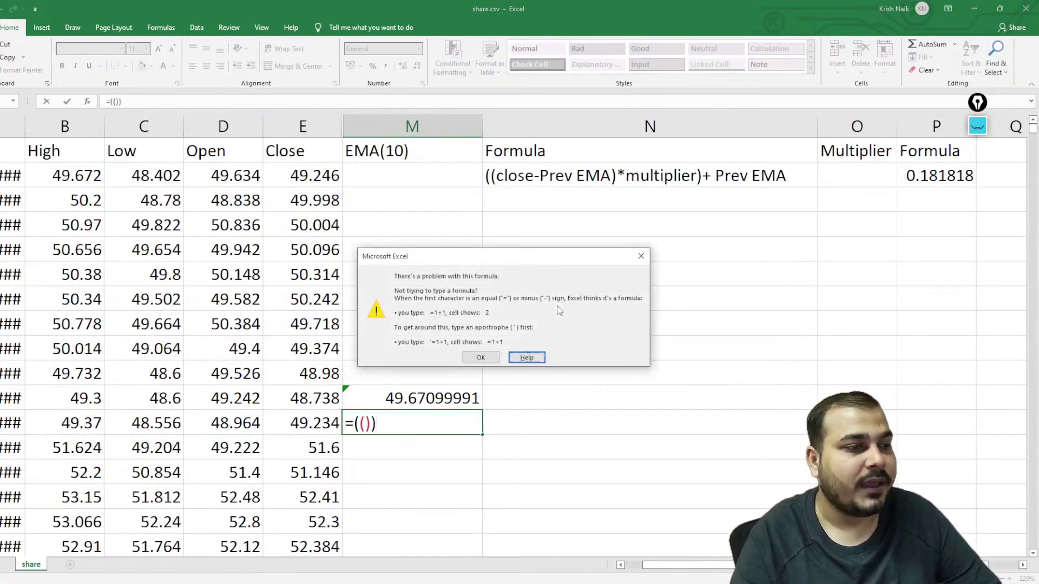
{"action": "key", "text": "Return"}
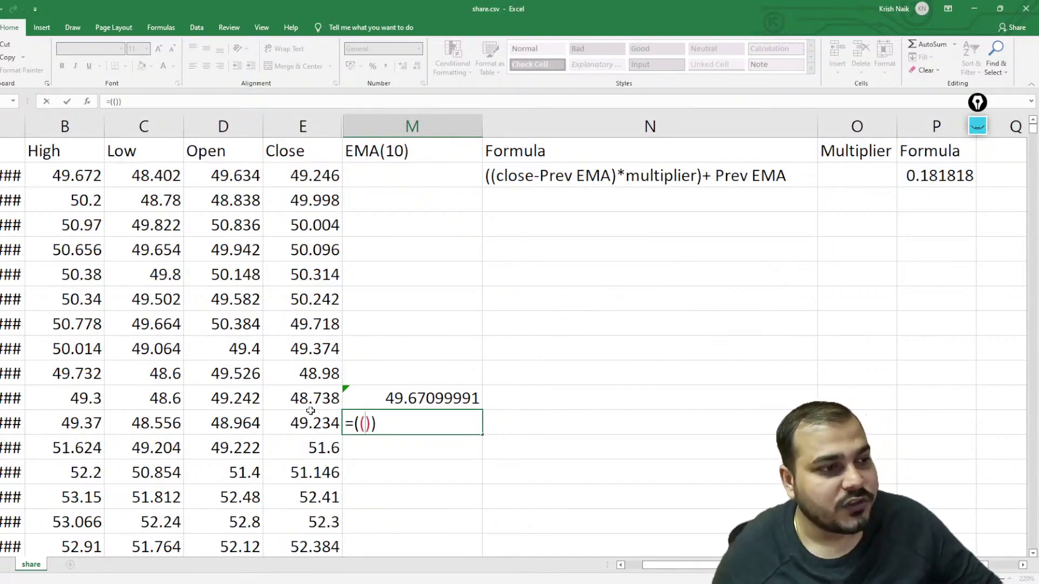
{"action": "left_click", "coordinate": [304, 426]}
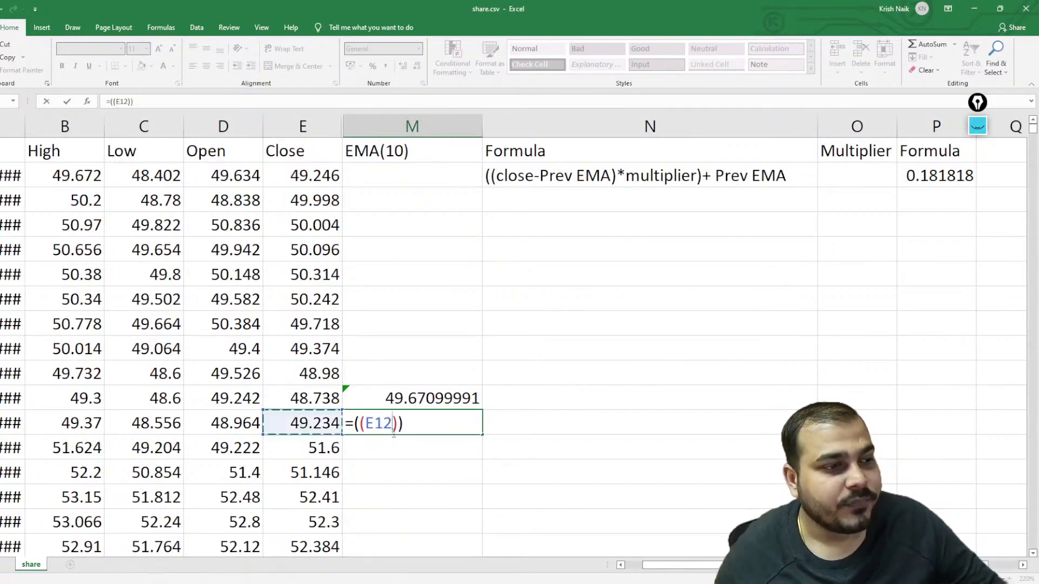
{"action": "type", "text": "-"}
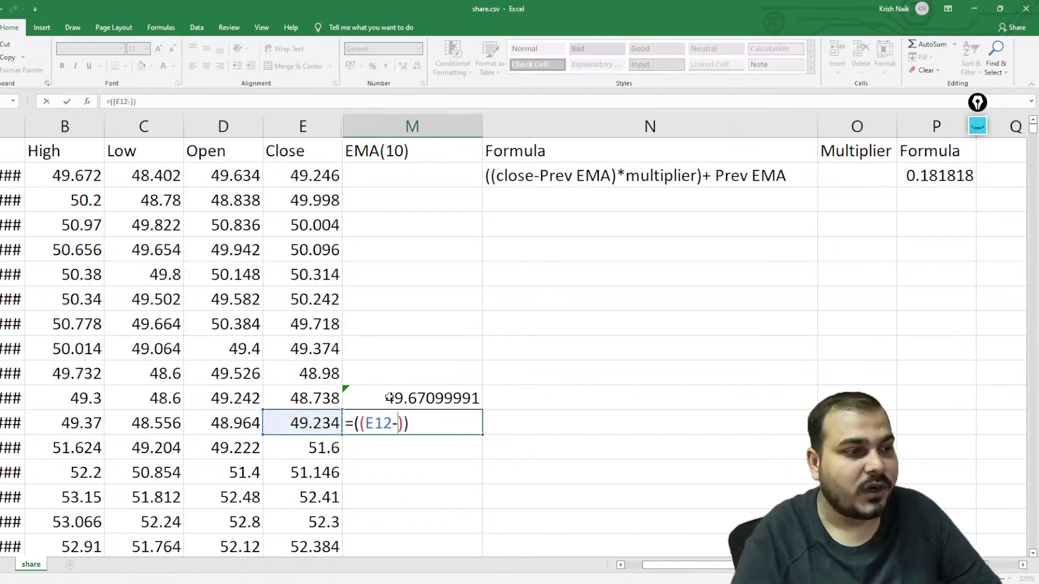
{"action": "left_click", "coordinate": [423, 398]}
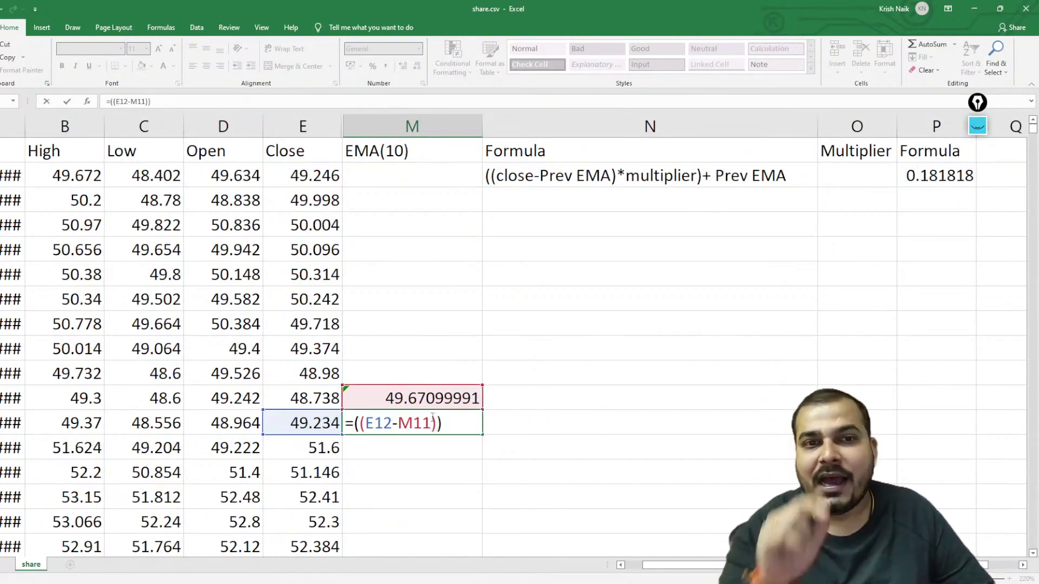
Complete the M12 formula by multiplying the difference by 0.181818 and adding M11, giving =((E12-M11)*0.181818)+M11.
{"action": "type", "text": "*"}
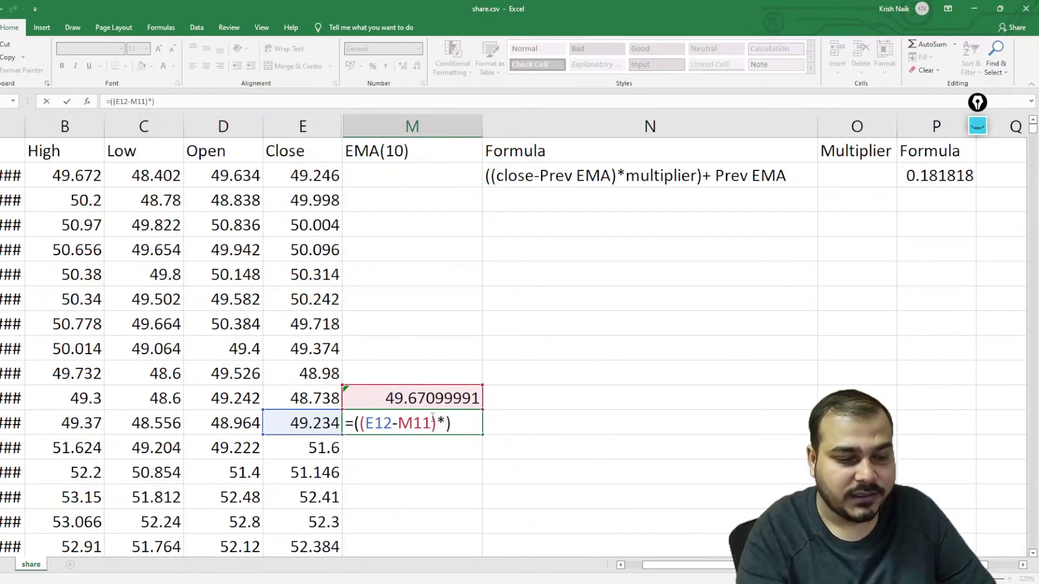
{"action": "type", "text": "0.18"}
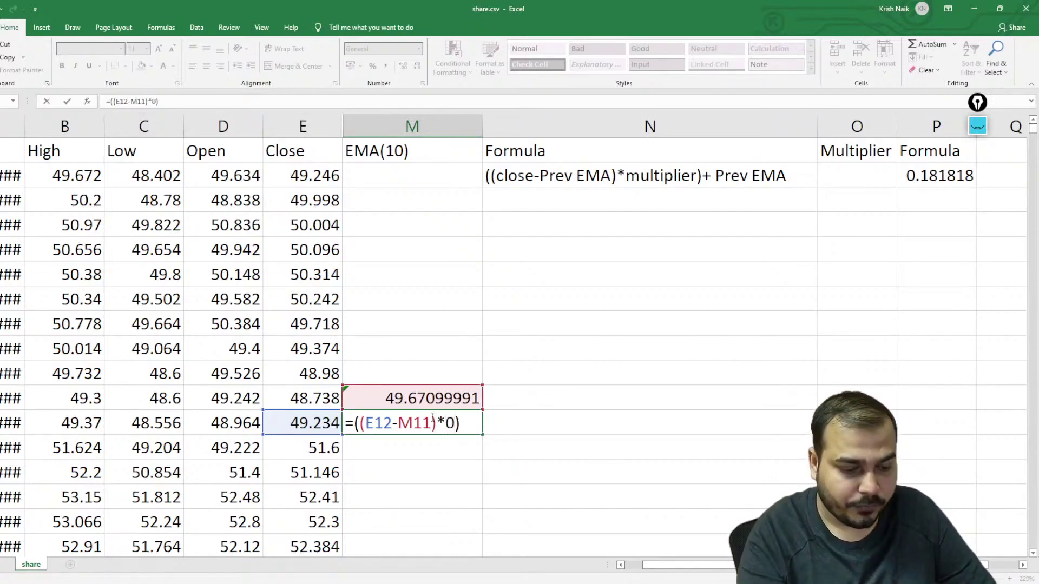
{"action": "type", "text": "1818"}
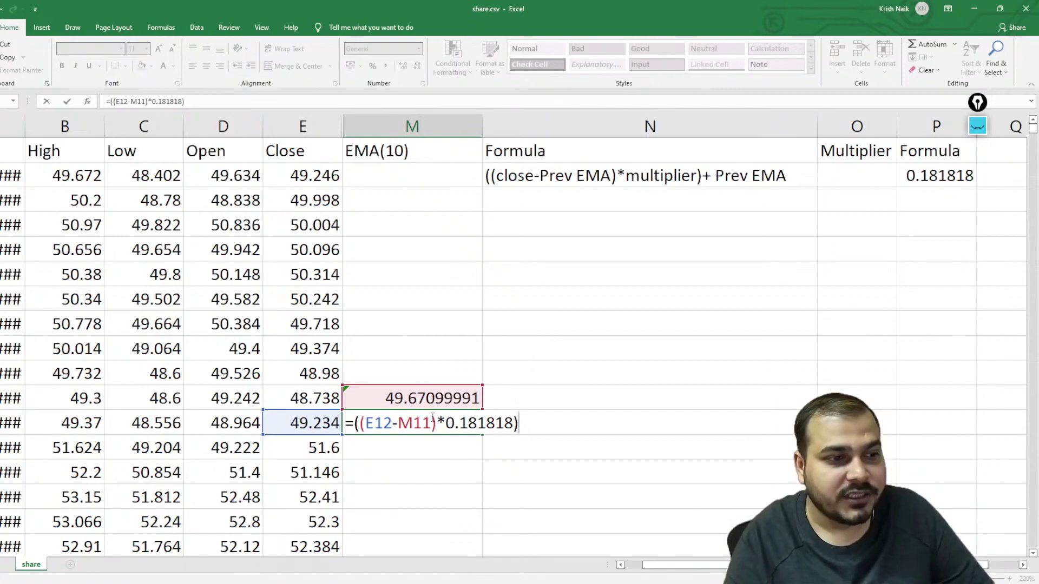
{"action": "type", "text": "+"}
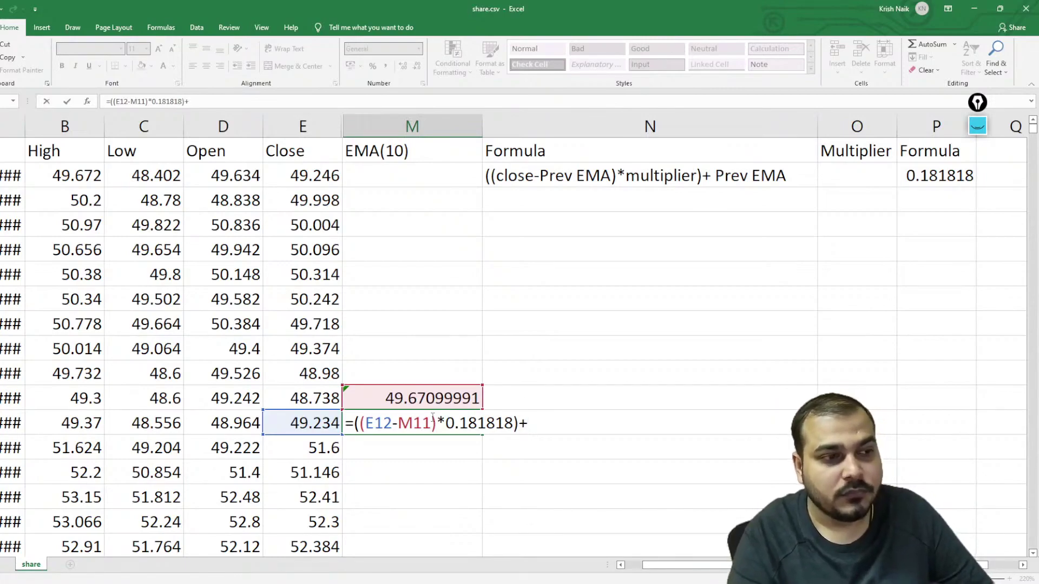
{"action": "key", "text": "Left"}
{"action": "key", "text": "Left"}
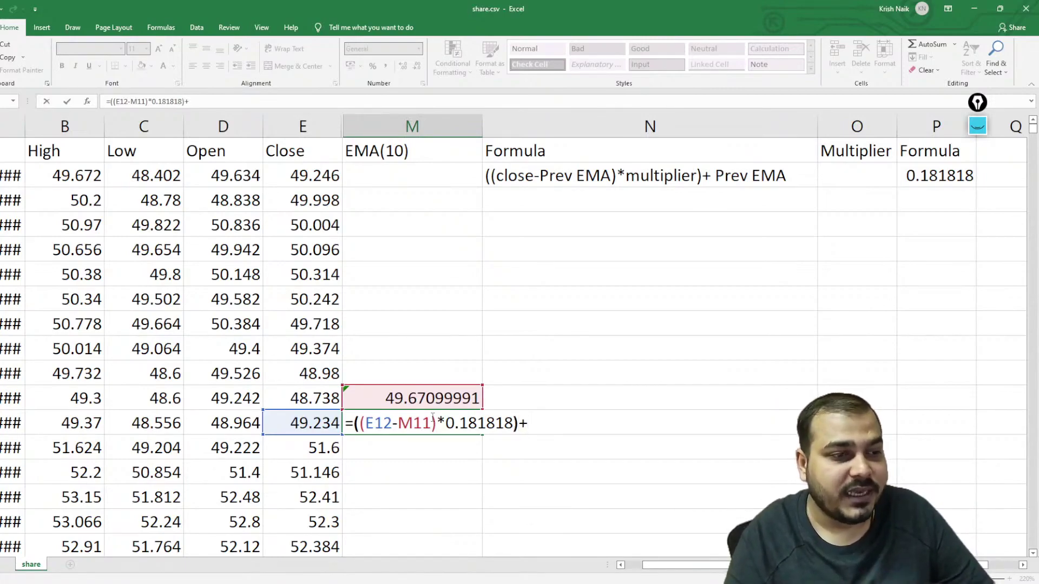
{"action": "key", "text": "Right"}
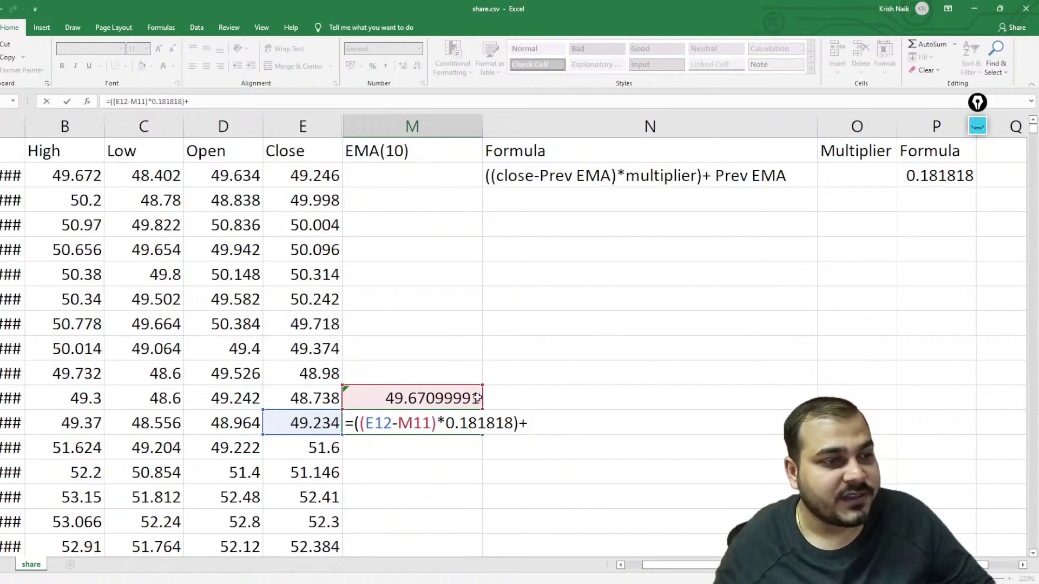
{"action": "left_click", "coordinate": [442, 398]}
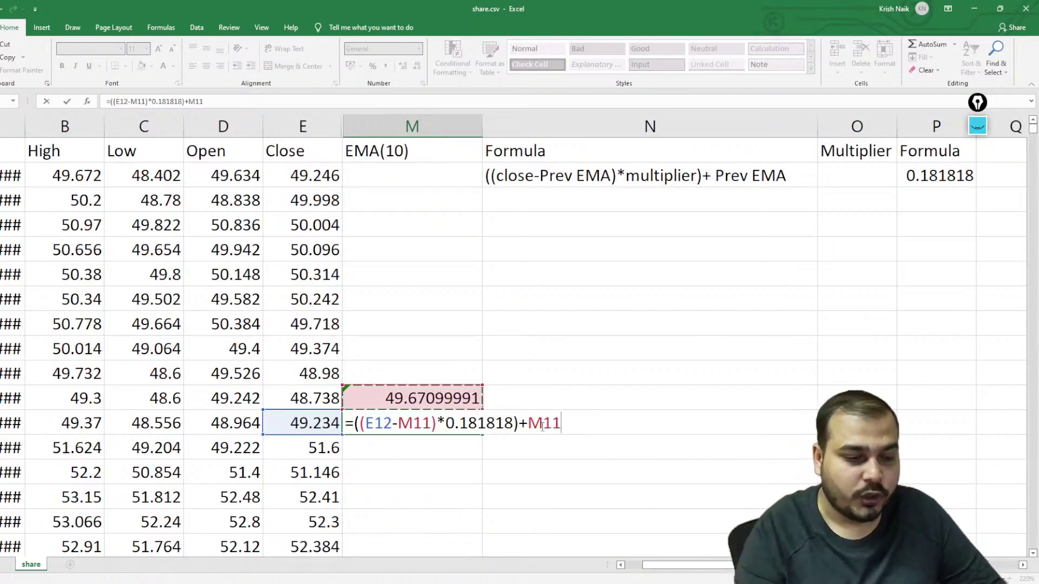
{"action": "key", "text": "Return"}
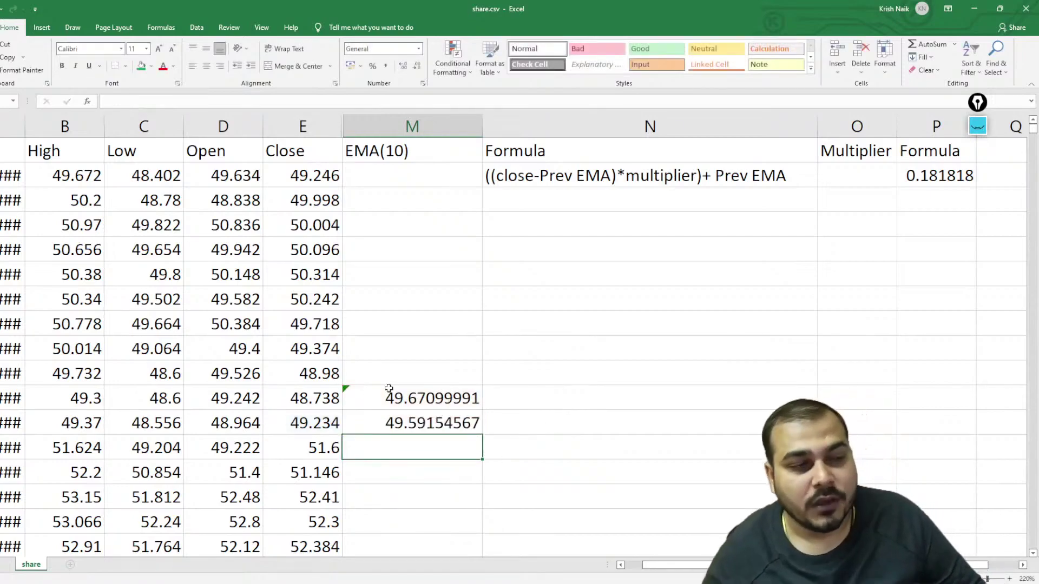
Examine the multiplier formula in P2, including its numerator and the period term in the denominator.
{"action": "scroll", "coordinate": [388, 388], "scroll_direction": "down", "scroll_amount": 1}
{"action": "scroll", "coordinate": [388, 388], "scroll_direction": "up", "scroll_amount": 1}
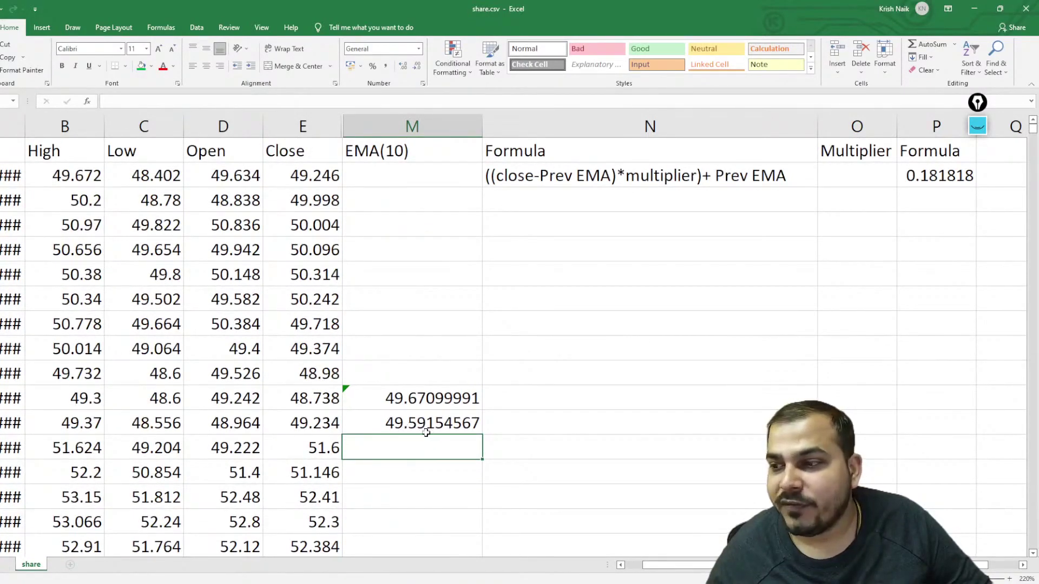
{"action": "left_click", "coordinate": [931, 174]}
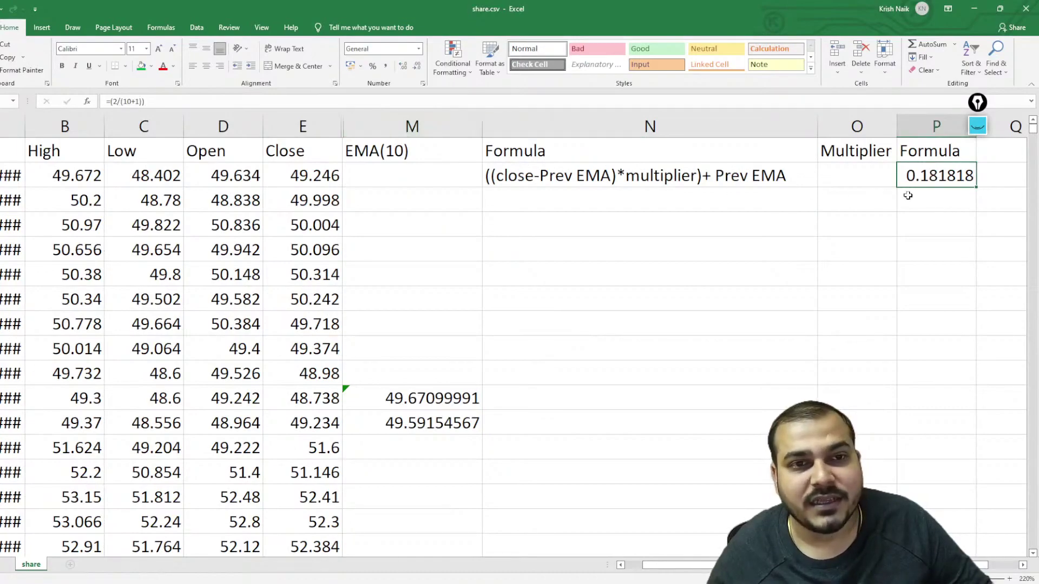
{"action": "double_click", "coordinate": [921, 179]}
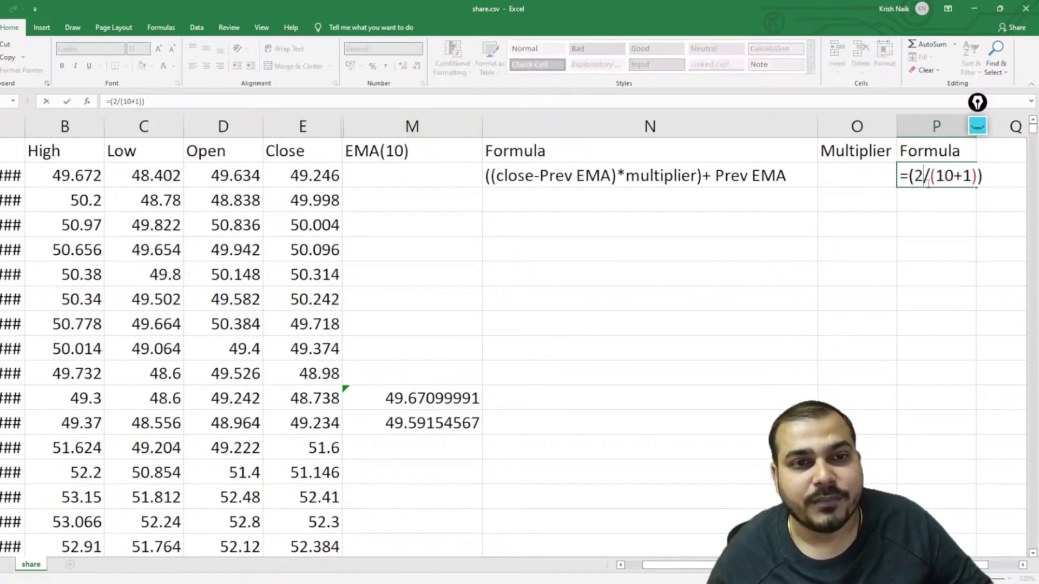
{"action": "left_click_drag", "start_coordinate": [914, 177], "coordinate": [974, 178]}
{"action": "left_click", "coordinate": [946, 180]}
{"action": "double_click", "coordinate": [946, 179]}
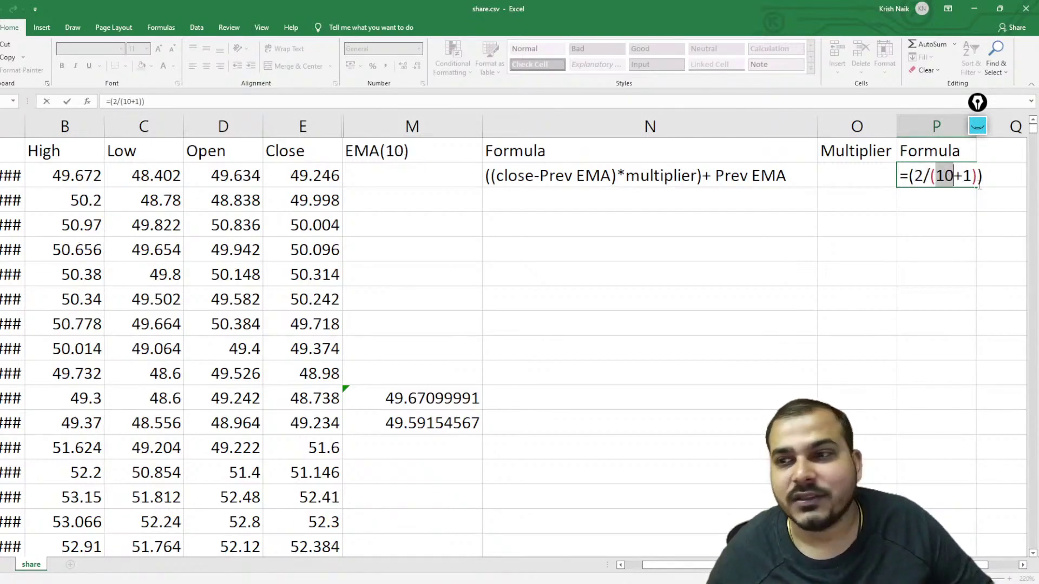
{"action": "left_click_drag", "start_coordinate": [962, 176], "coordinate": [897, 176]}
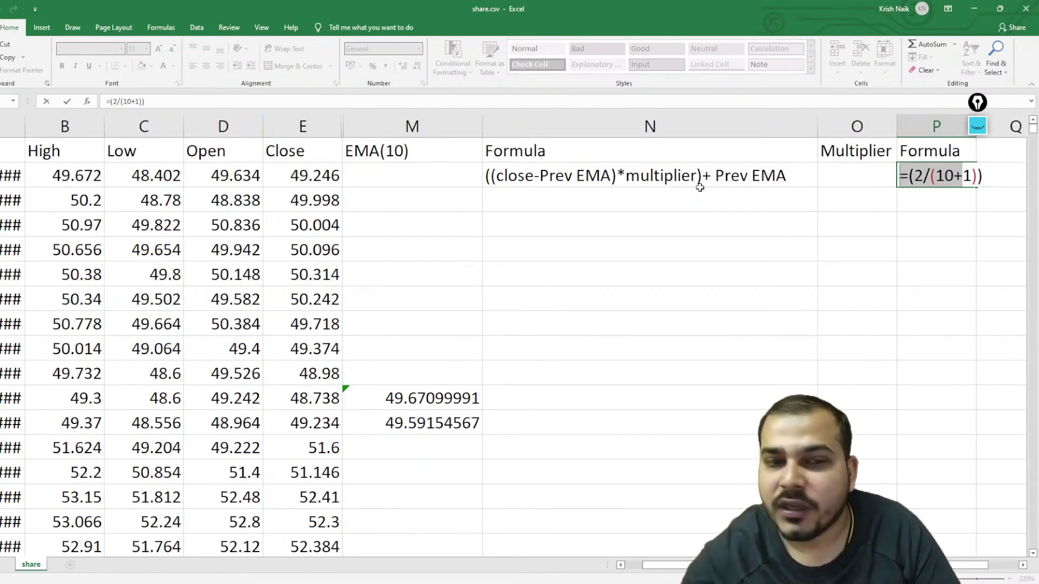
{"action": "scroll", "coordinate": [379, 402], "scroll_direction": "down", "scroll_amount": 1}
{"action": "left_click", "coordinate": [447, 374]}
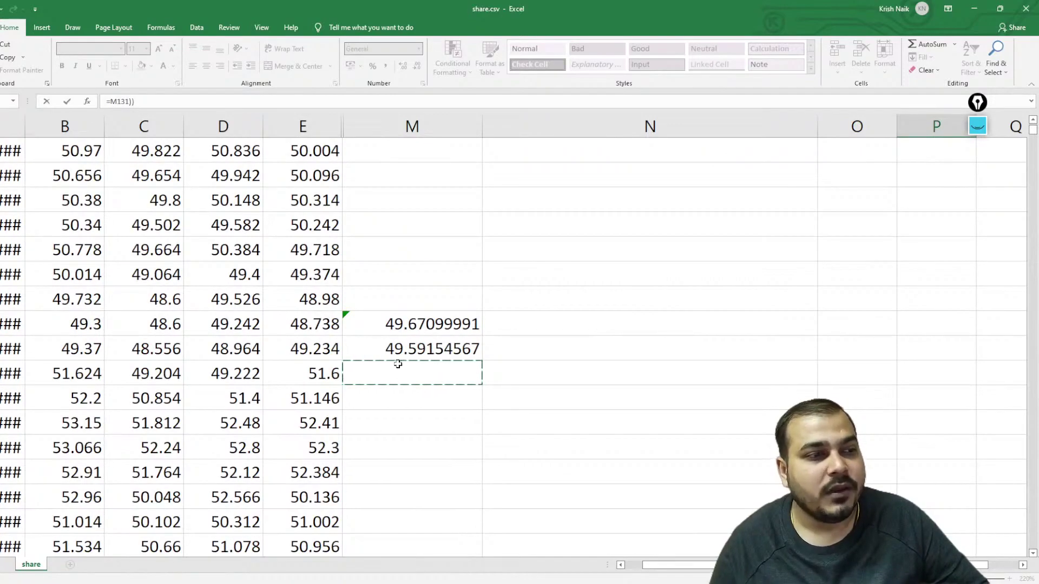
{"action": "left_click", "coordinate": [649, 375]}
{"action": "scroll", "coordinate": [684, 321], "scroll_direction": "up", "scroll_amount": 1}
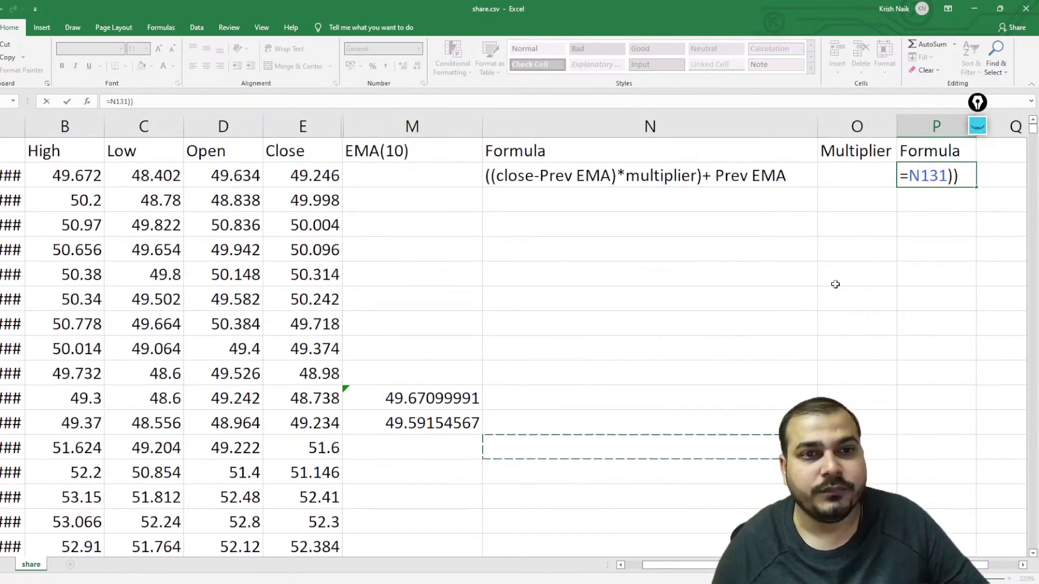
{"action": "double_click", "coordinate": [942, 177]}
{"action": "left_click", "coordinate": [944, 179]}
{"action": "double_click", "coordinate": [942, 176]}
{"action": "key", "text": "Left"}
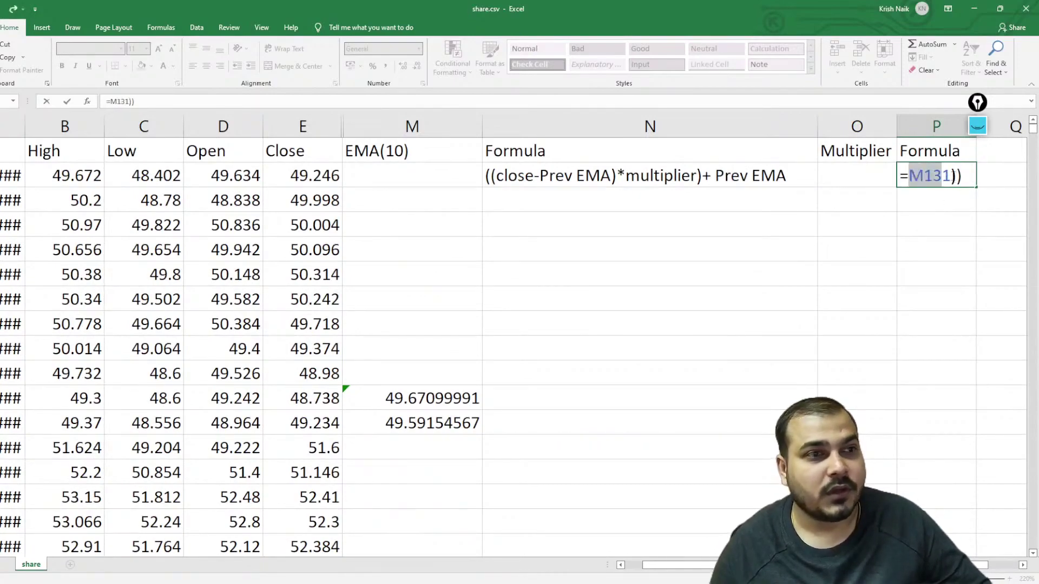
{"action": "key", "text": "Return"}
{"action": "left_click", "coordinate": [527, 339]}
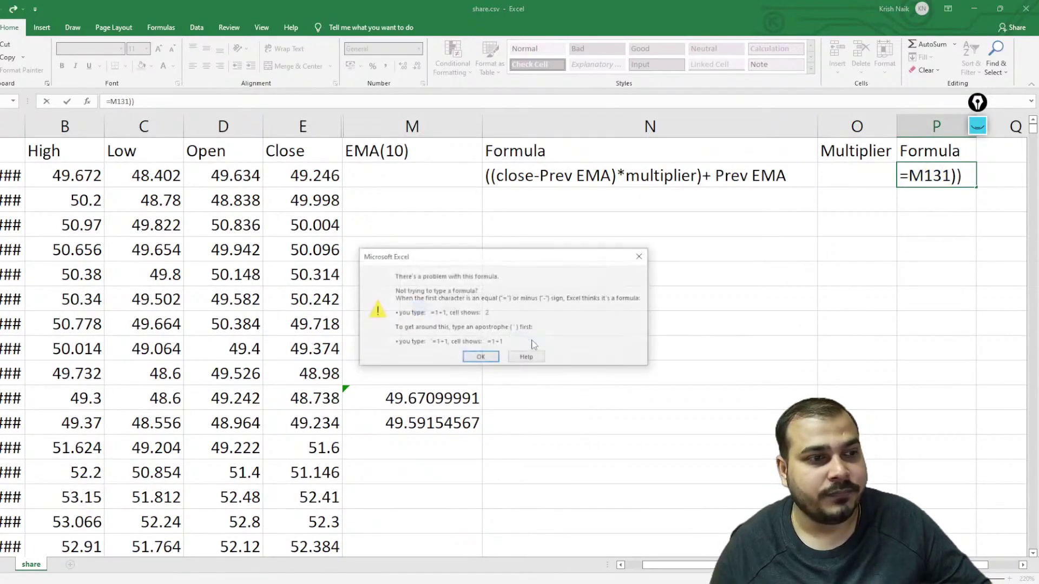
{"action": "left_click", "coordinate": [481, 362]}
{"action": "left_click", "coordinate": [926, 221]}
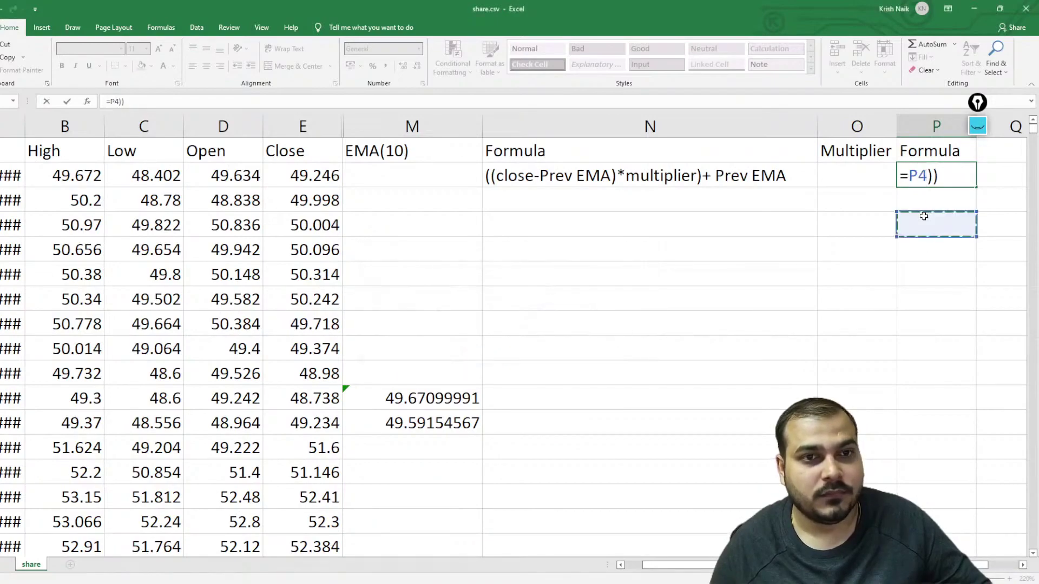
Replace the broken contents of P2 with the multiplier formula =(2/(10+1)).
{"action": "left_click_drag", "start_coordinate": [942, 170], "coordinate": [902, 171]}
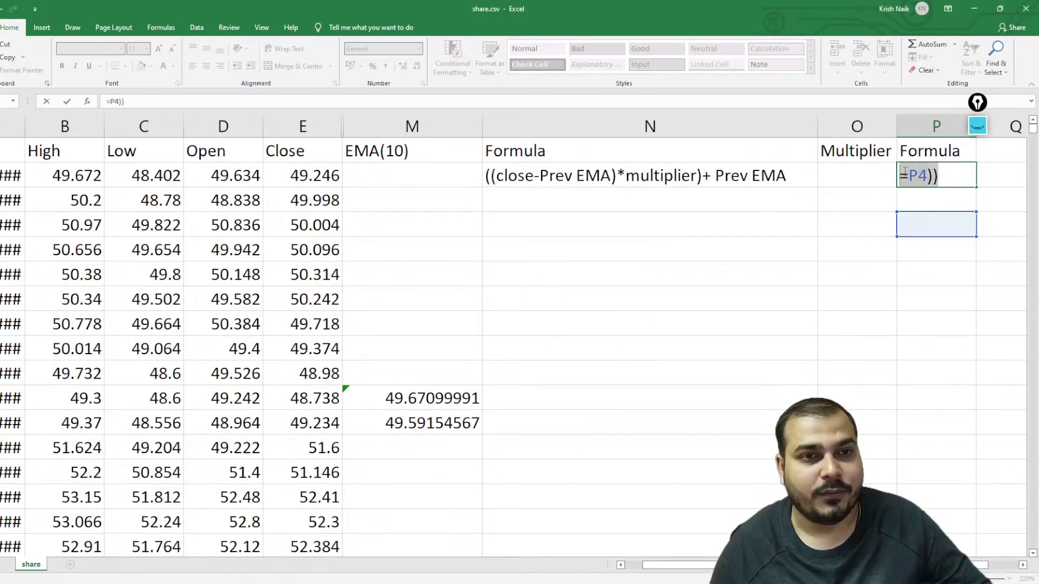
{"action": "key", "text": "Escape"}
{"action": "type", "text": "="}
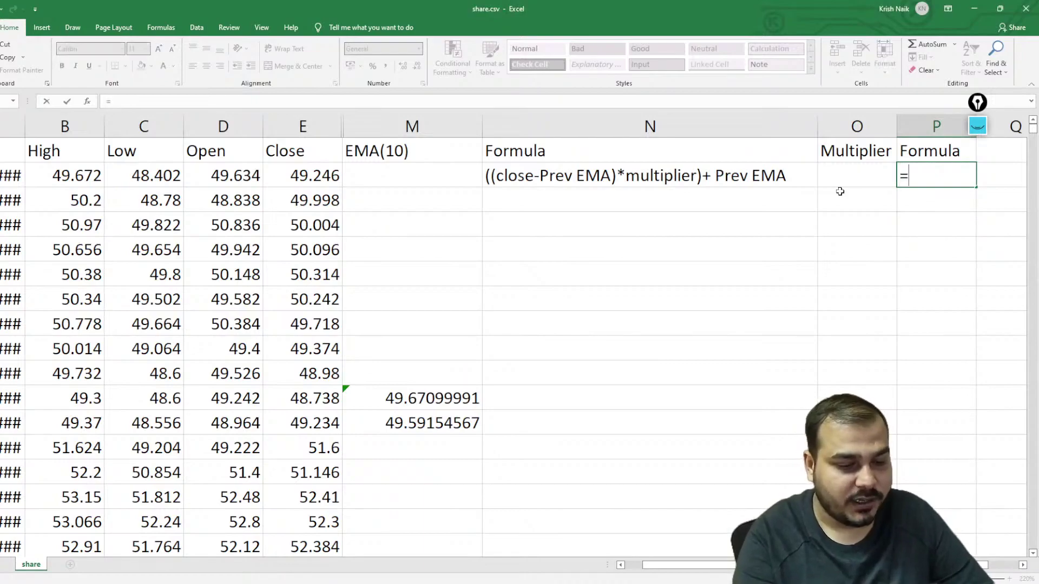
{"action": "type", "text": "()"}
{"action": "type", "text": "2/"}
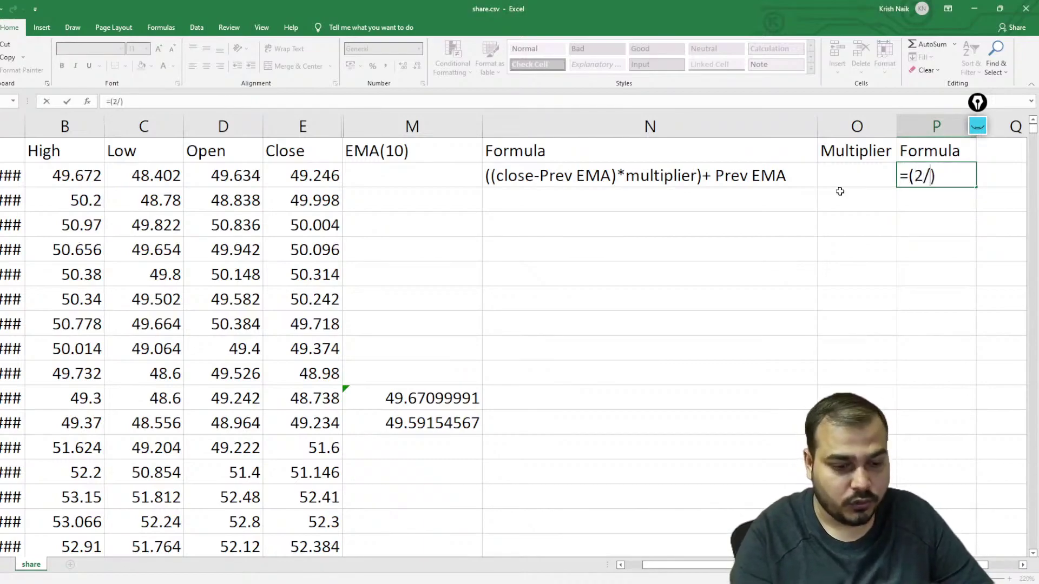
{"action": "type", "text": "()10"}
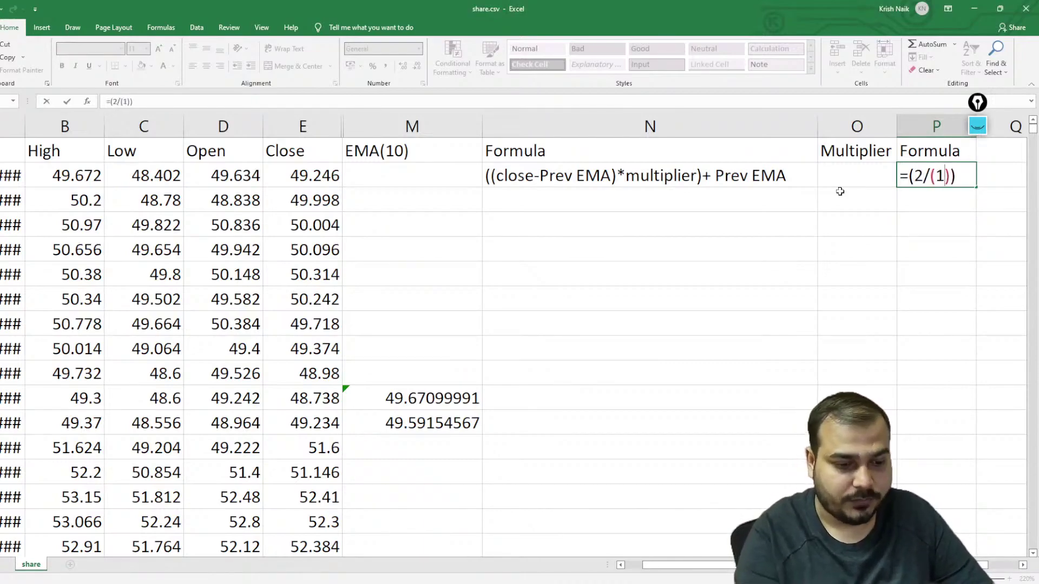
{"action": "type", "text": "+1"}
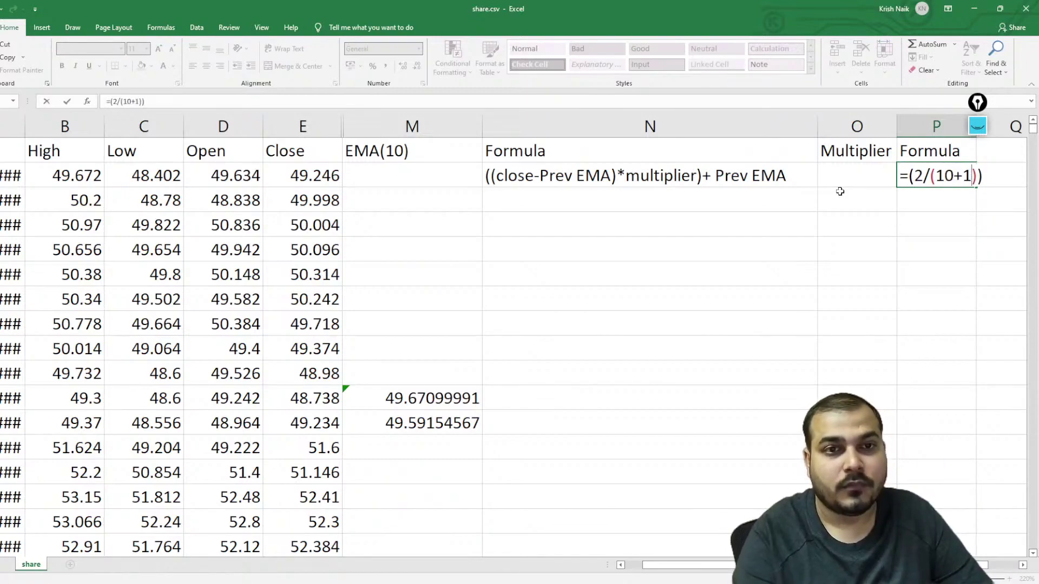
{"action": "key", "text": "Return"}
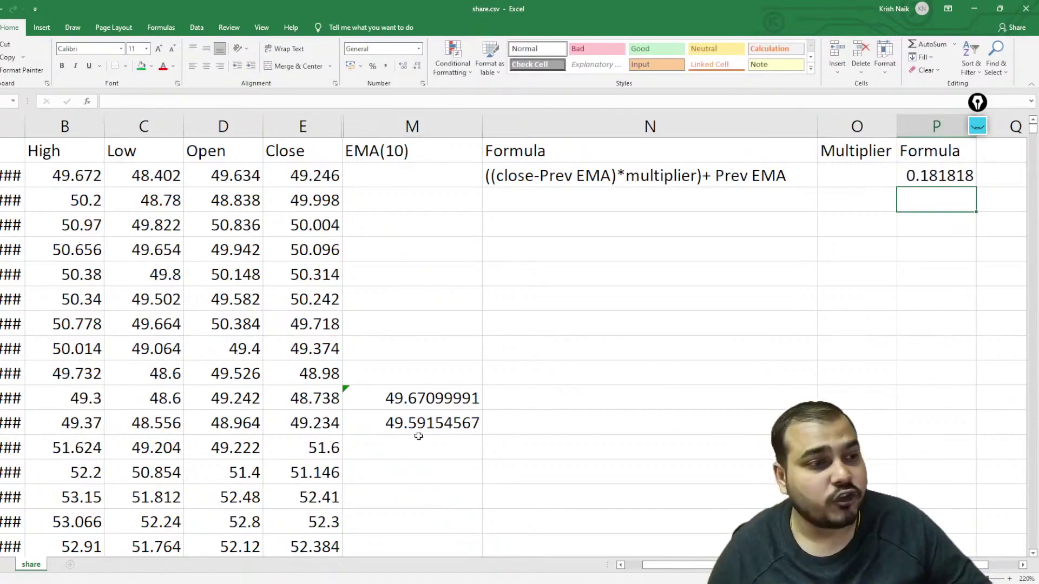
{"action": "scroll", "coordinate": [401, 390], "scroll_direction": "down", "scroll_amount": 2}
{"action": "left_click", "coordinate": [424, 300]}
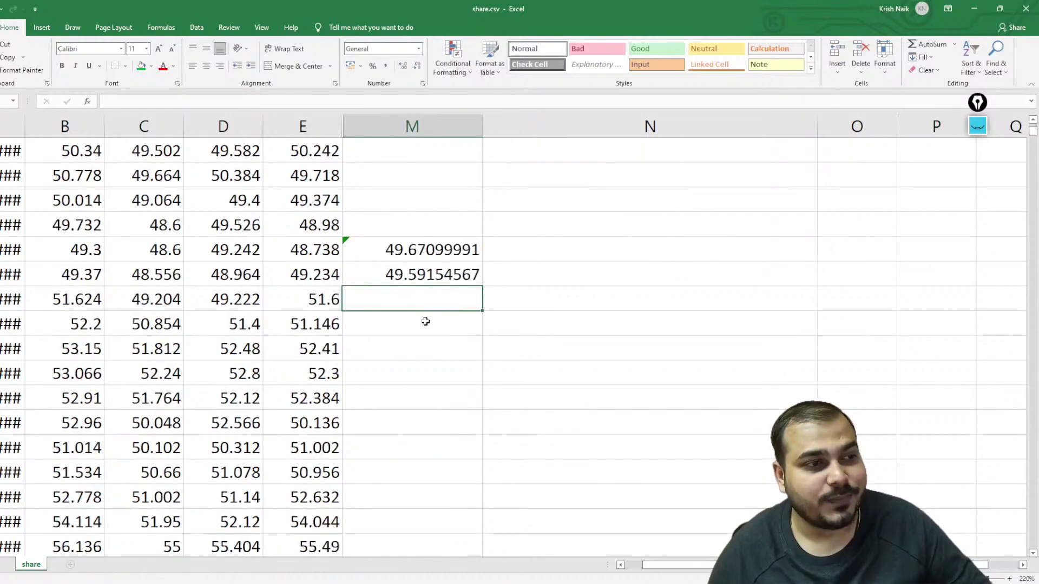
{"action": "scroll", "coordinate": [424, 322], "scroll_direction": "up", "scroll_amount": 2}
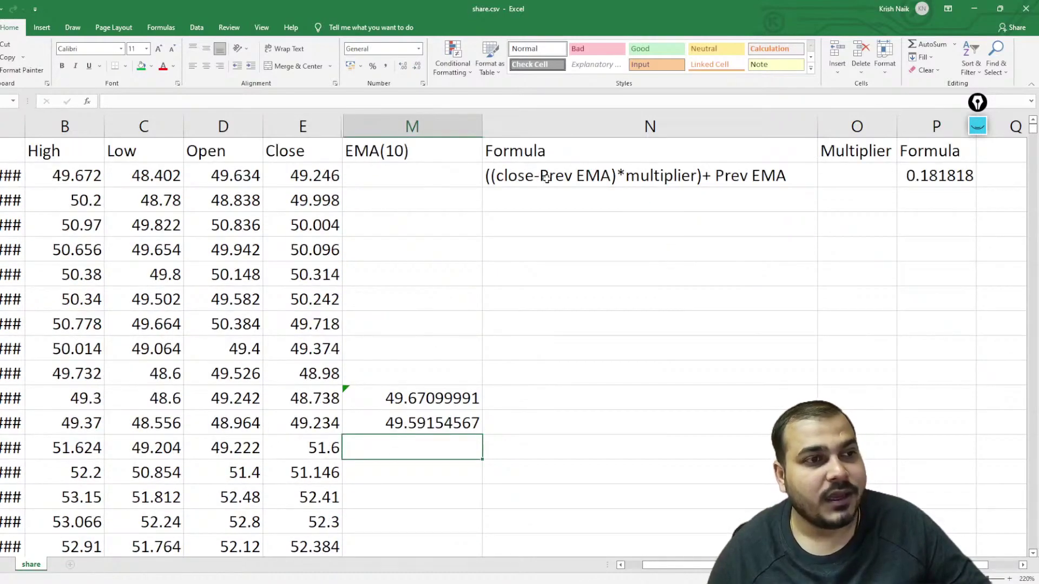
{"action": "double_click", "coordinate": [395, 454]}
{"action": "type", "text": "("}
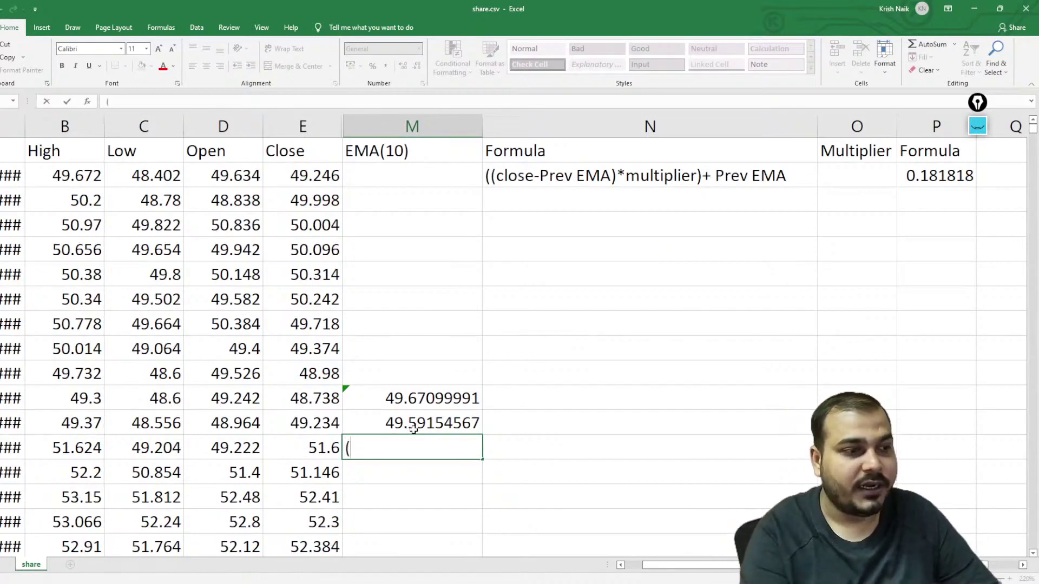
{"action": "type", "text": "("}
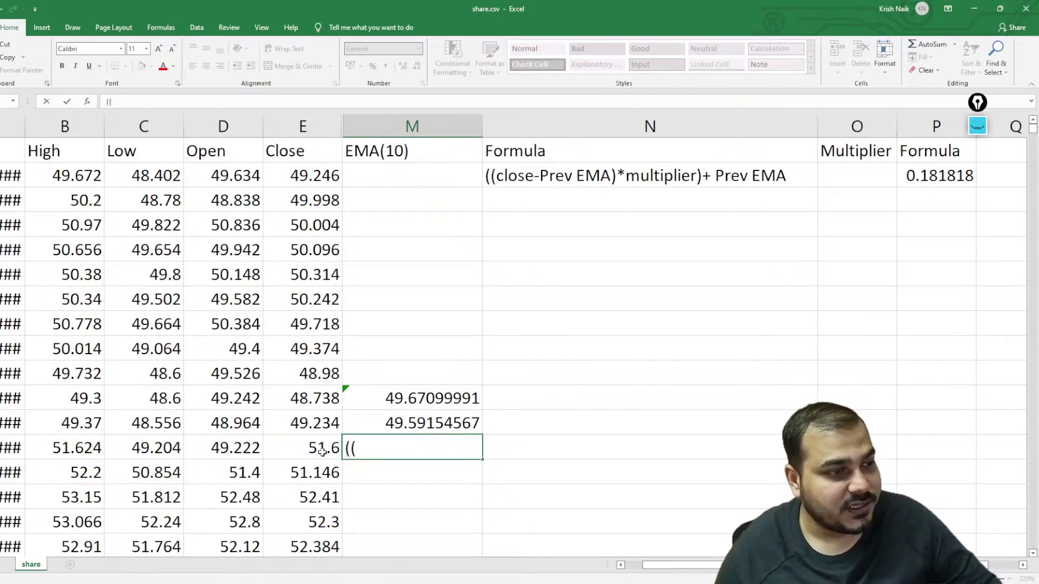
{"action": "left_click", "coordinate": [339, 453]}
{"action": "left_click", "coordinate": [385, 448]}
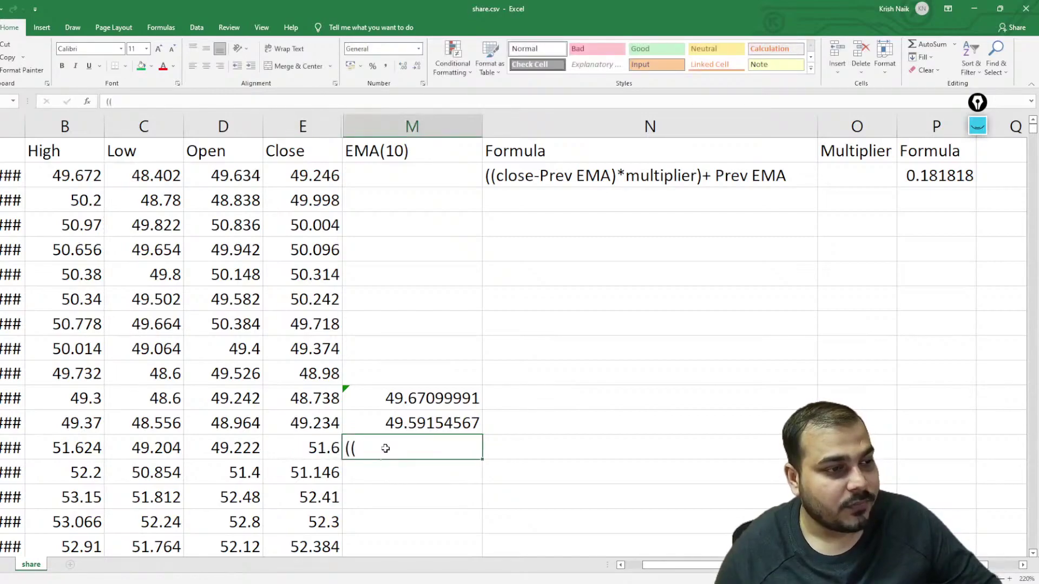
{"action": "left_click", "coordinate": [322, 446]}
{"action": "double_click", "coordinate": [377, 450]}
{"action": "key", "text": "BackSpace"}
{"action": "key", "text": "BackSpace"}
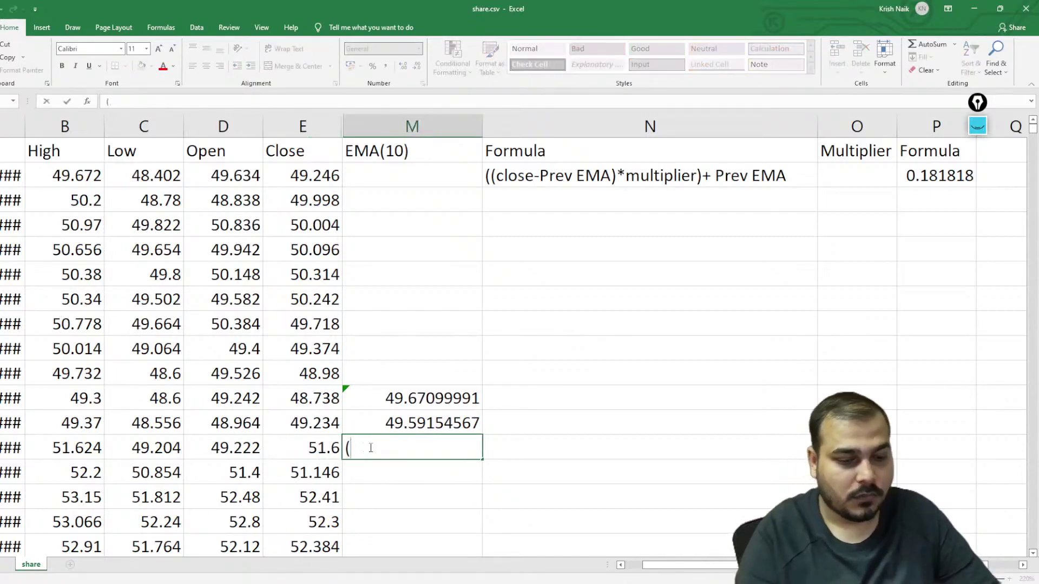
Start the EMA formula in M13 by subtracting the previous EMA in M12 from the Close price in E13, inside double parentheses.
{"action": "type", "text": "=(("}
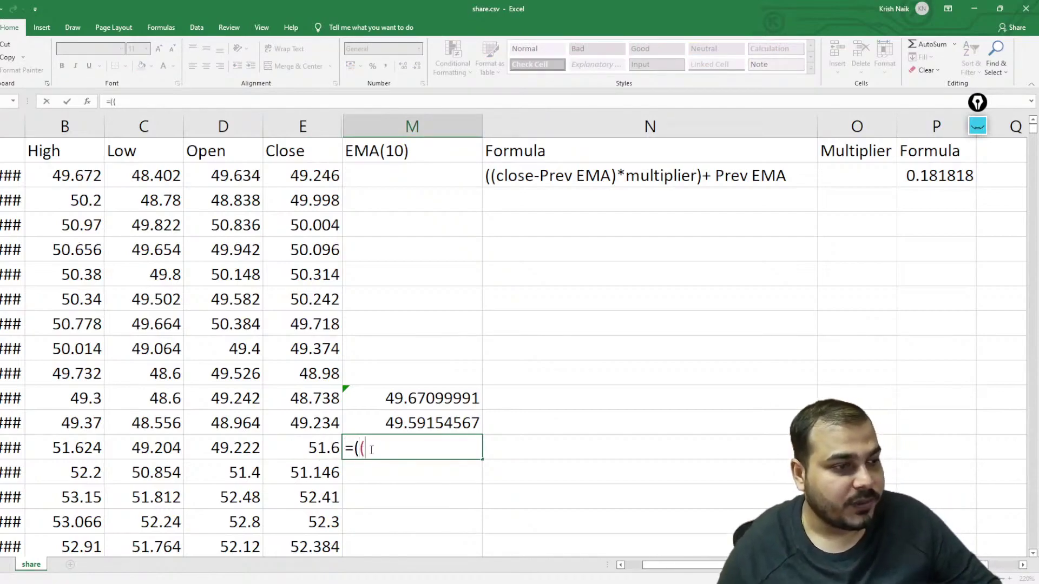
{"action": "left_click", "coordinate": [312, 443]}
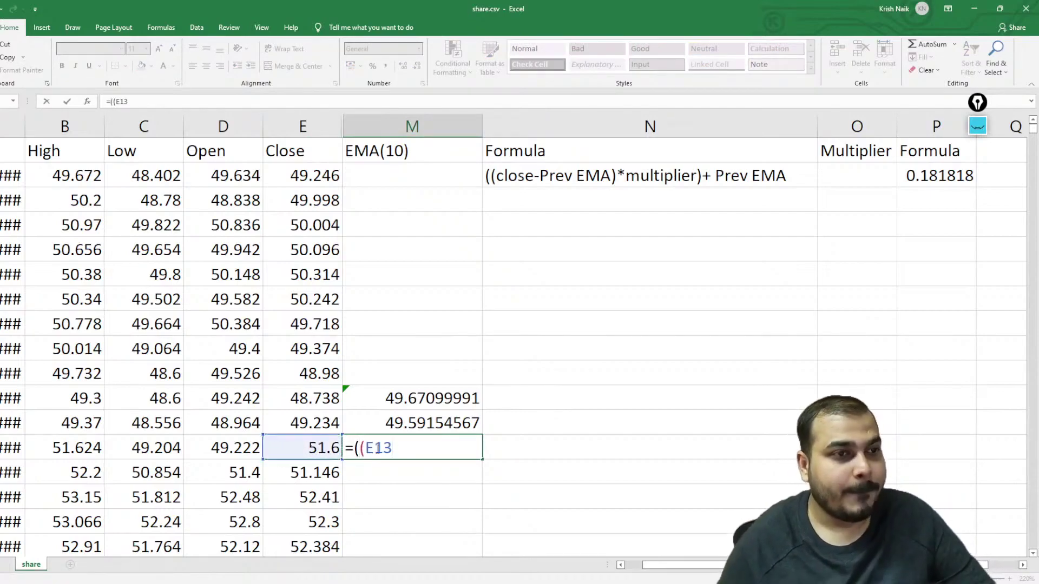
{"action": "type", "text": "-"}
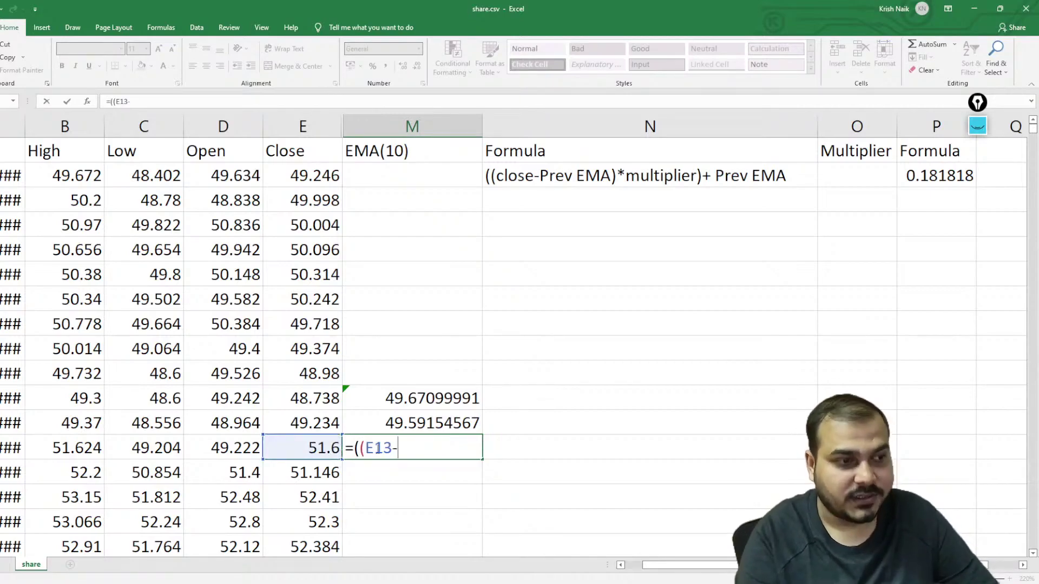
{"action": "left_click", "coordinate": [422, 424]}
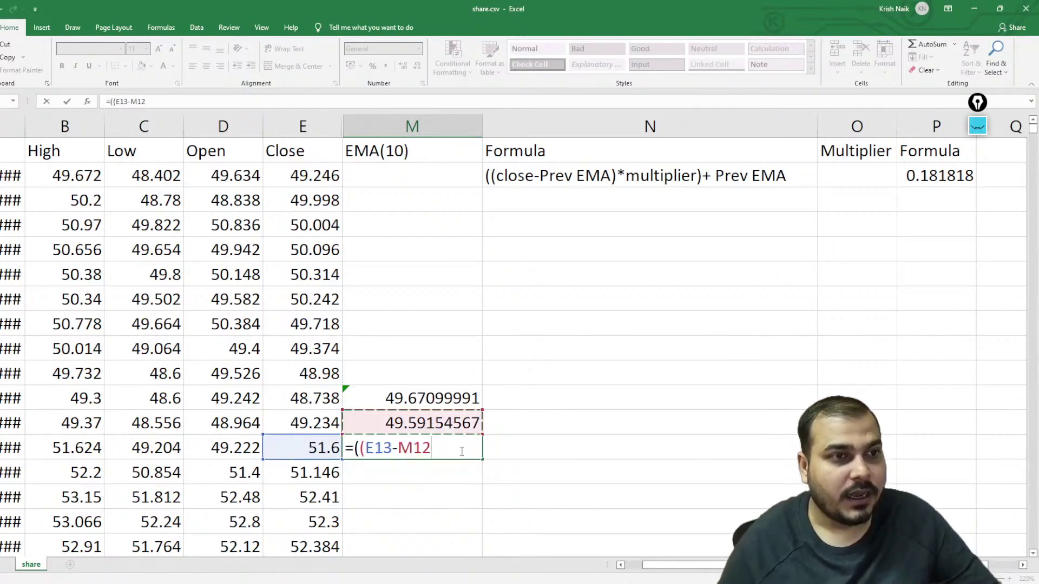
{"action": "type", "text": ")"}
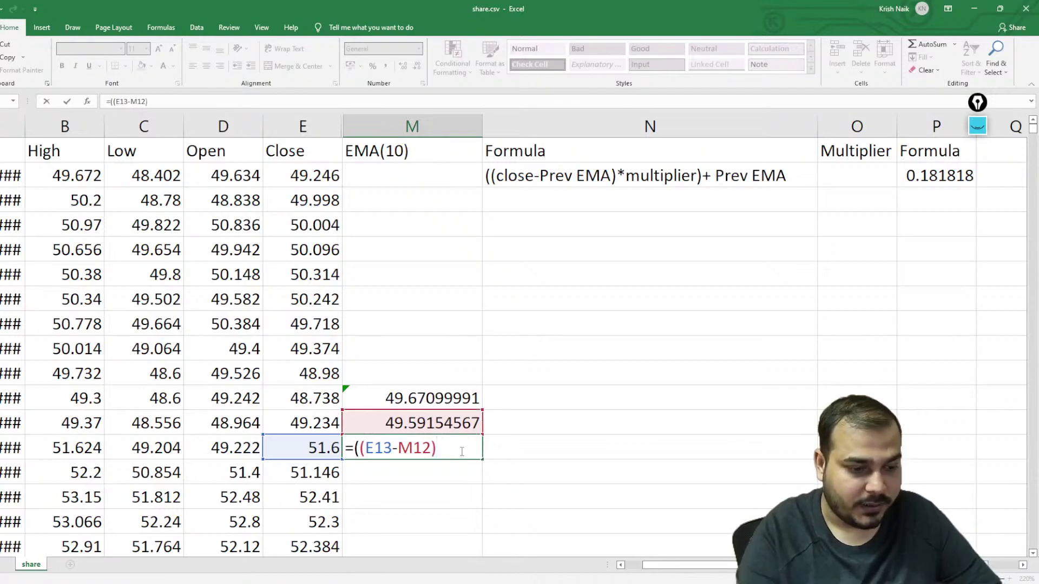
Complete the M13 formula by multiplying the difference by 0.181818 and adding M12, giving =((E13-M12)*0.181818)+M12.
{"action": "type", "text": "*"}
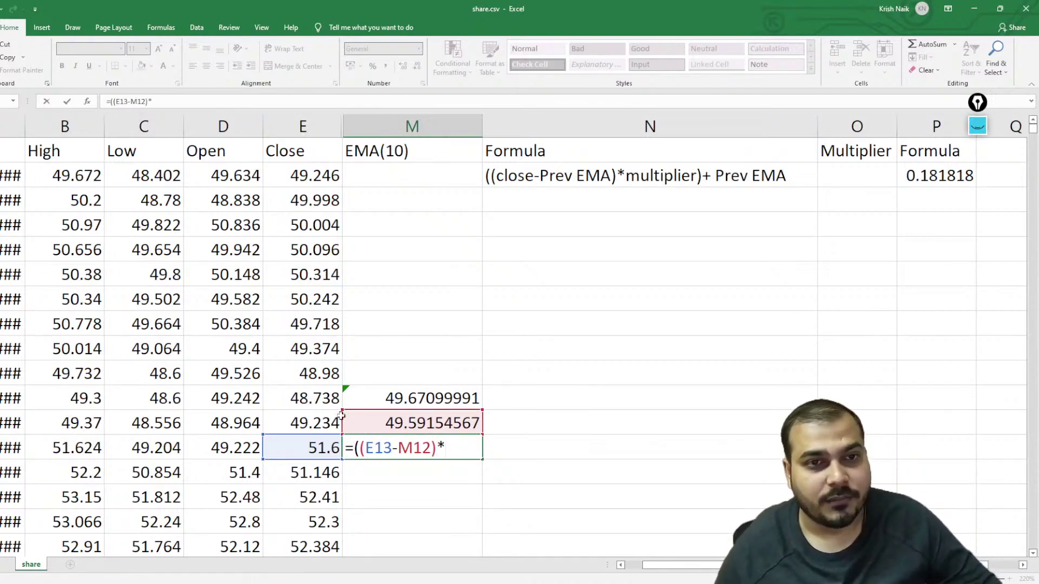
{"action": "type", "text": "0"}
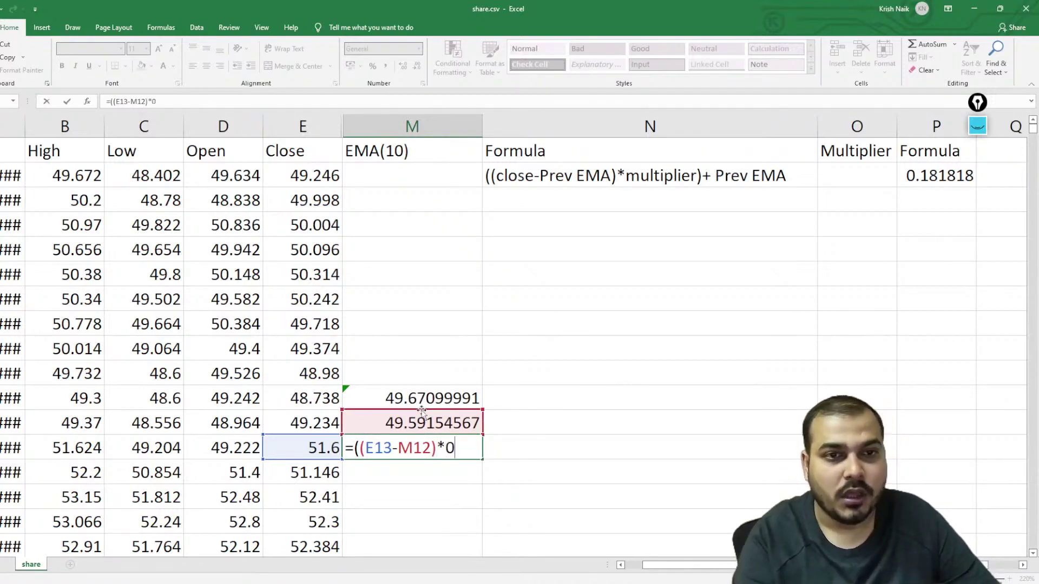
{"action": "type", "text": ".1818"}
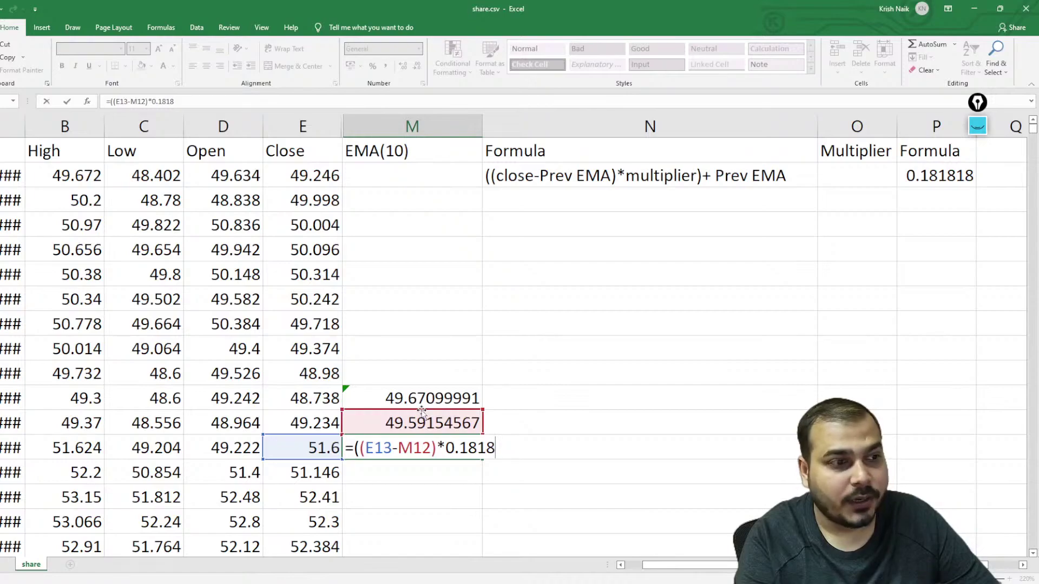
{"action": "type", "text": "19"}
{"action": "key", "text": "BackSpace"}
{"action": "type", "text": "8"}
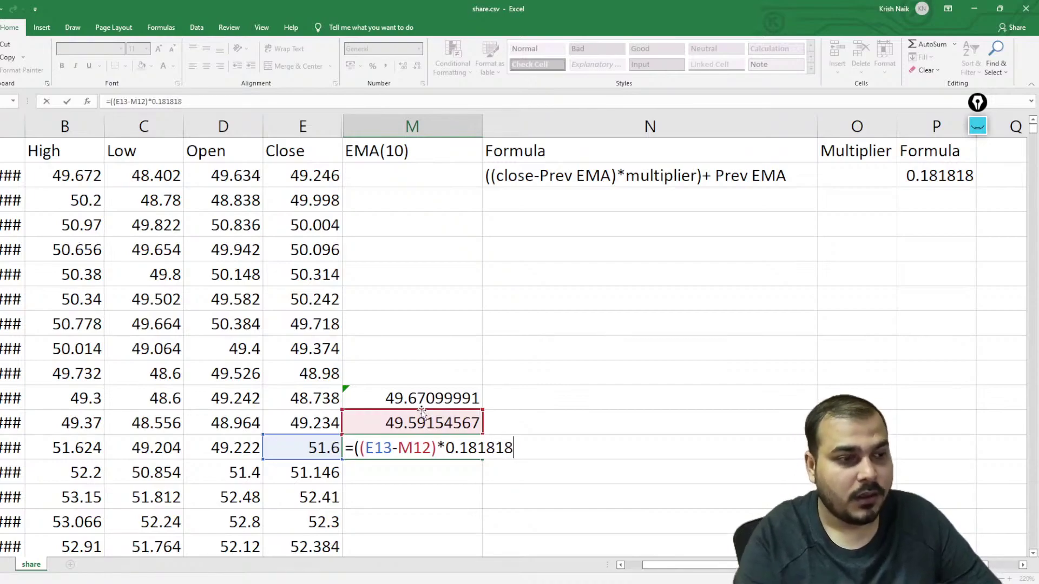
{"action": "type", "text": ")"}
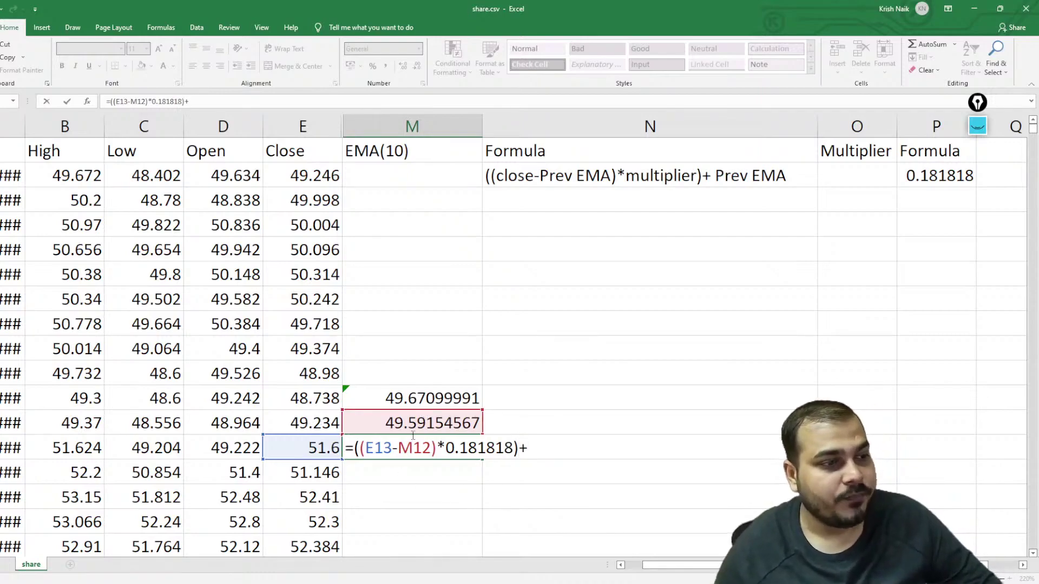
{"action": "type", "text": "+"}
{"action": "left_click", "coordinate": [430, 423]}
{"action": "key", "text": "Return"}
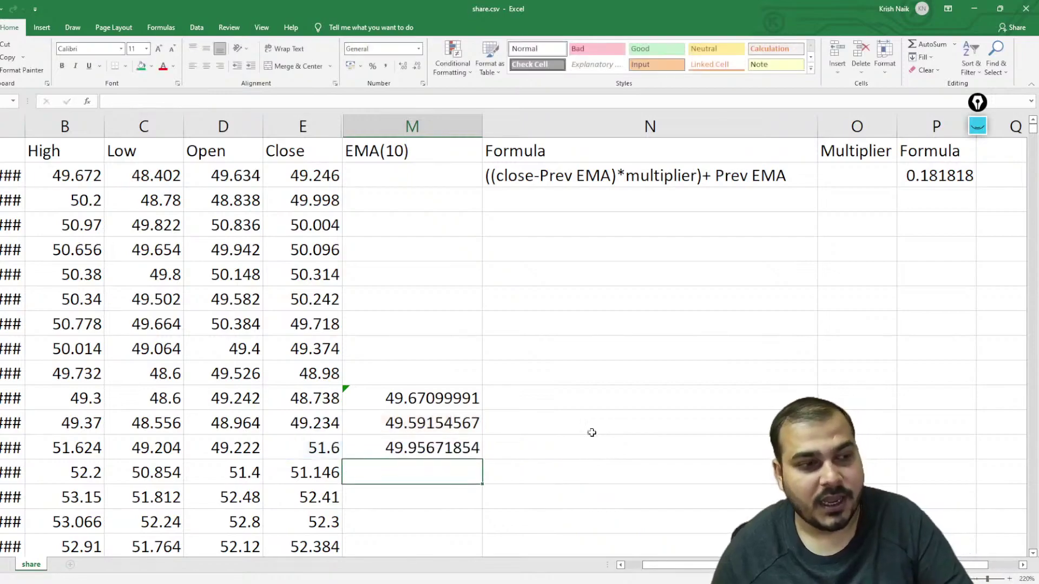
Fill the EMA formula from M12 down the rest of the EMA(10) column and check the filled rows.
{"action": "left_click", "coordinate": [426, 430]}
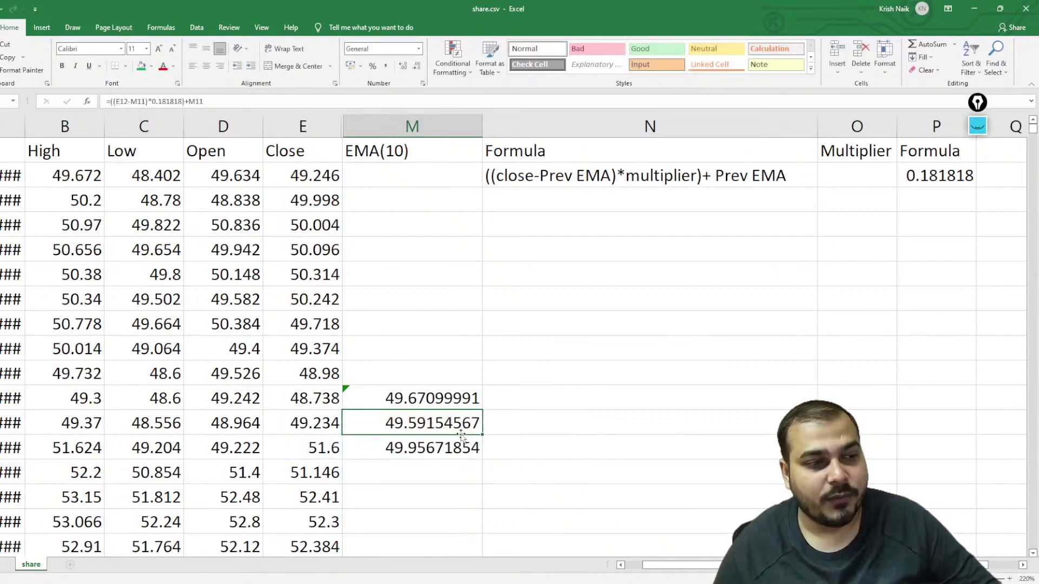
{"action": "left_click_drag", "start_coordinate": [481, 435], "coordinate": [608, 401]}
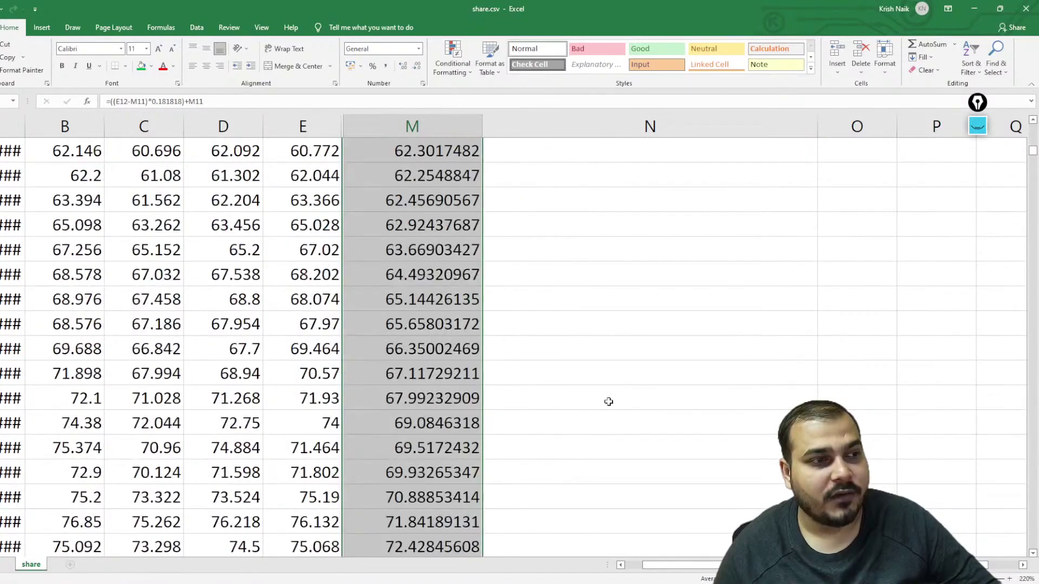
{"action": "scroll", "coordinate": [634, 387], "scroll_direction": "up", "scroll_amount": 20}
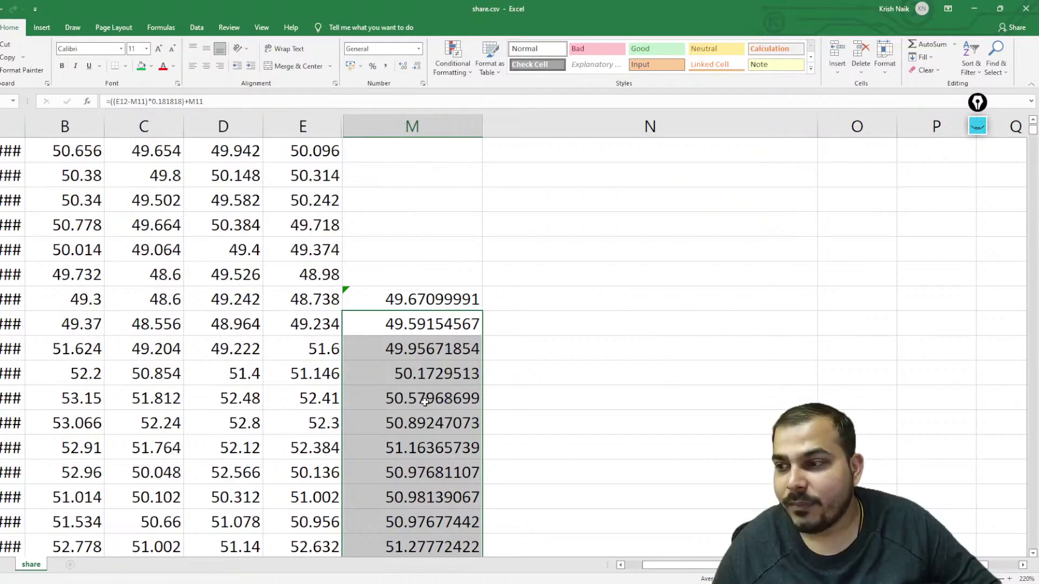
{"action": "scroll", "coordinate": [522, 373], "scroll_direction": "up", "scroll_amount": 2}
{"action": "scroll", "coordinate": [435, 450], "scroll_direction": "down", "scroll_amount": 16}
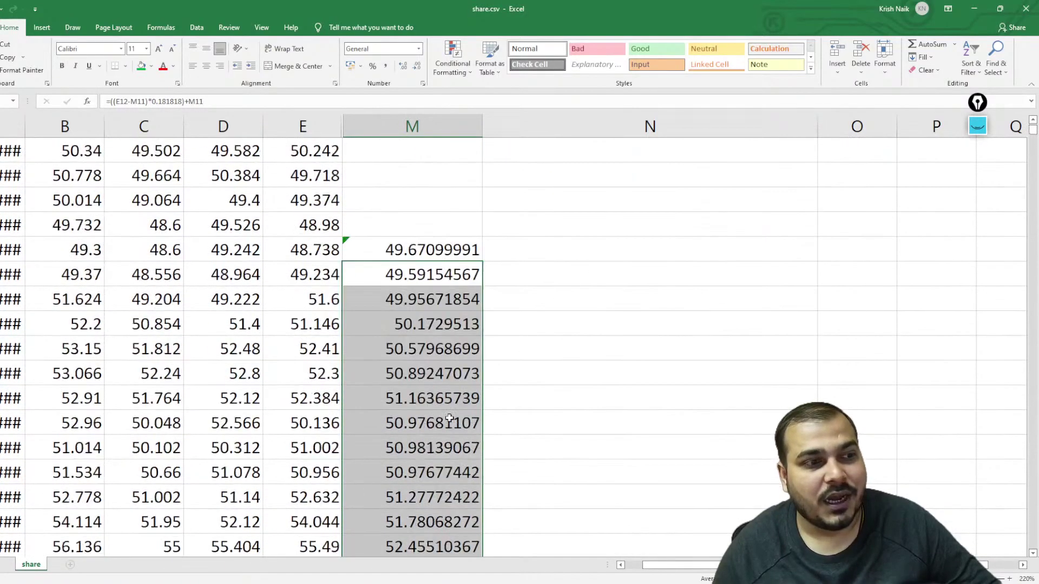
{"action": "scroll", "coordinate": [421, 420], "scroll_direction": "up", "scroll_amount": 16}
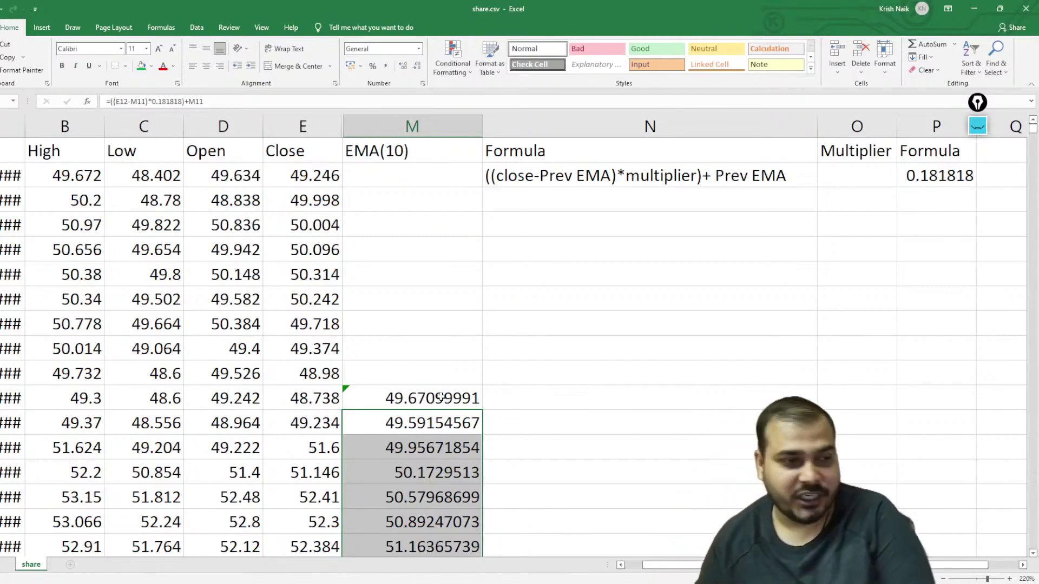
Switch to Scrble Ink and handwrite an underlined EMWA heading in yellow on the blank area below the cumulative moving average notes.
{"action": "key", "text": "alt+Tab"}
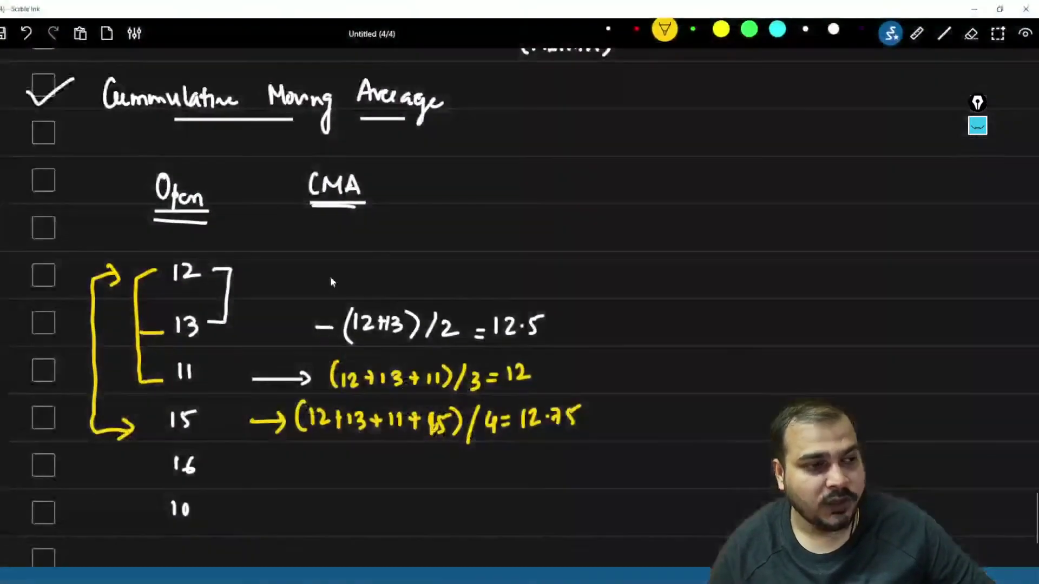
{"action": "scroll", "coordinate": [248, 417], "scroll_direction": "down", "scroll_amount": 10}
{"action": "scroll", "coordinate": [254, 418], "scroll_direction": "up", "scroll_amount": 2}
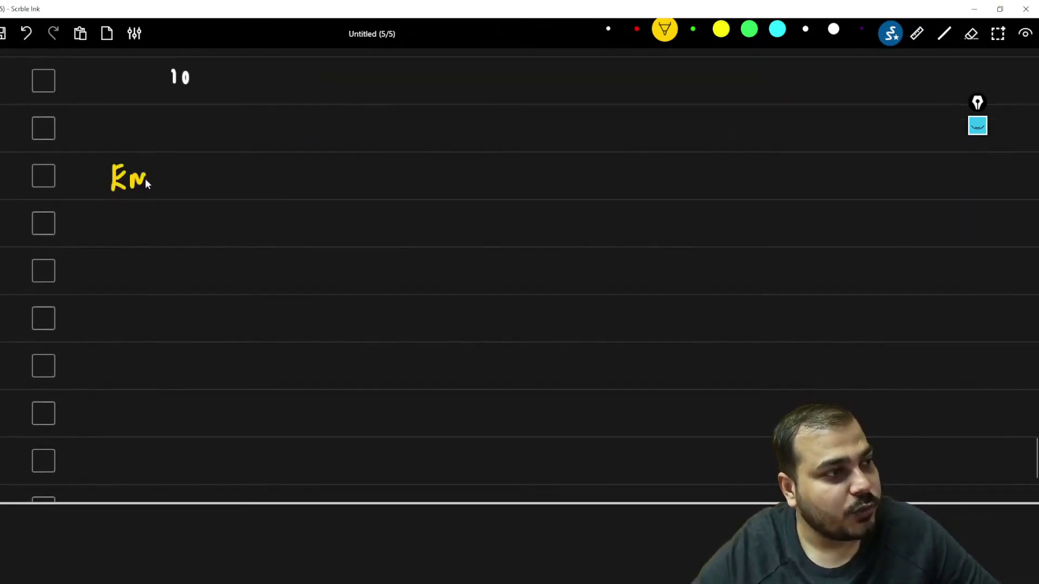
{"action": "left_click_drag", "start_coordinate": [145, 181], "coordinate": [205, 204]}
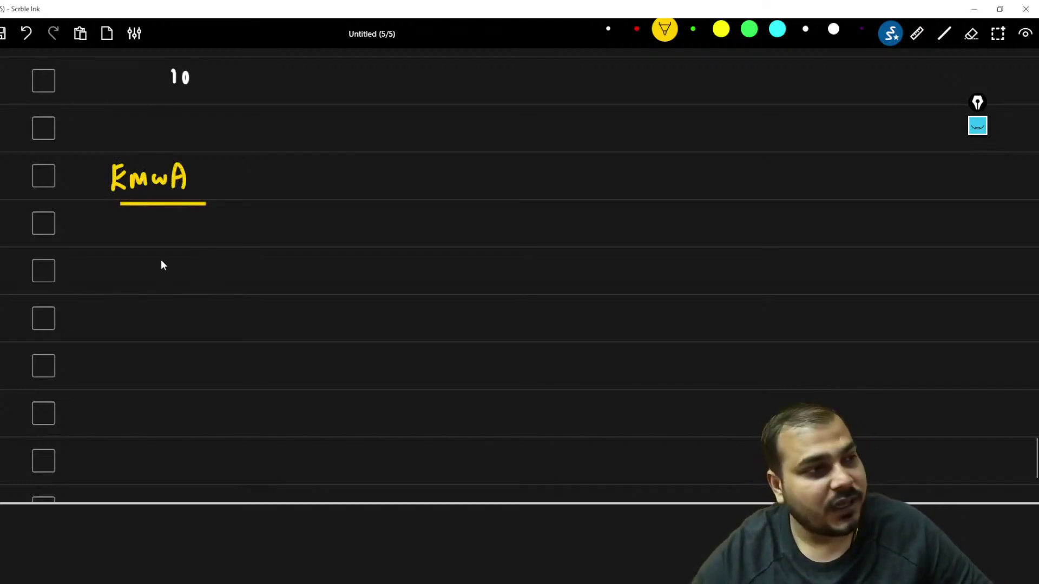
Handwrite EMWA(t) = below the heading as the start of the formula.
{"action": "left_click_drag", "start_coordinate": [165, 263], "coordinate": [173, 255]}
{"action": "left_click_drag", "start_coordinate": [178, 284], "coordinate": [195, 282]}
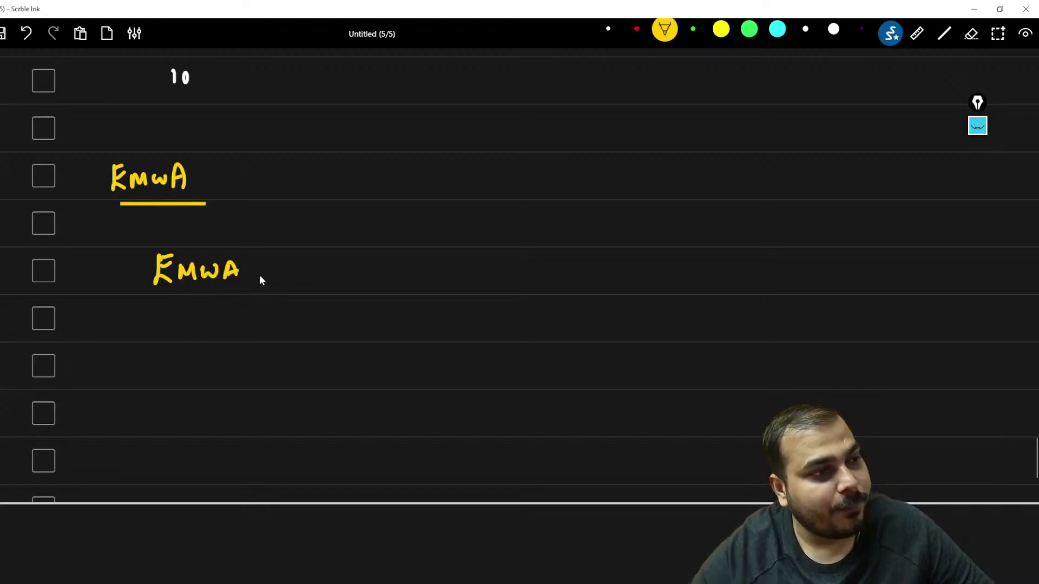
{"action": "left_click_drag", "start_coordinate": [280, 271], "coordinate": [276, 284]}
{"action": "left_click_drag", "start_coordinate": [294, 266], "coordinate": [306, 263]}
{"action": "left_click_drag", "start_coordinate": [295, 275], "coordinate": [307, 273]}
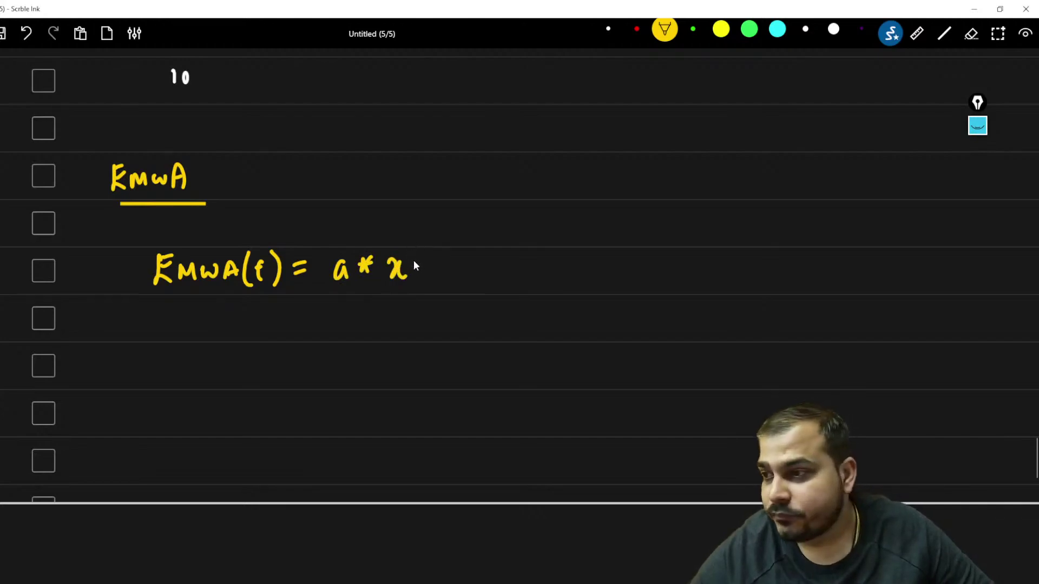
Write the formula's other side as a * x(t) + (1-a) EMWA(t-1).
{"action": "left_click", "coordinate": [458, 273]}
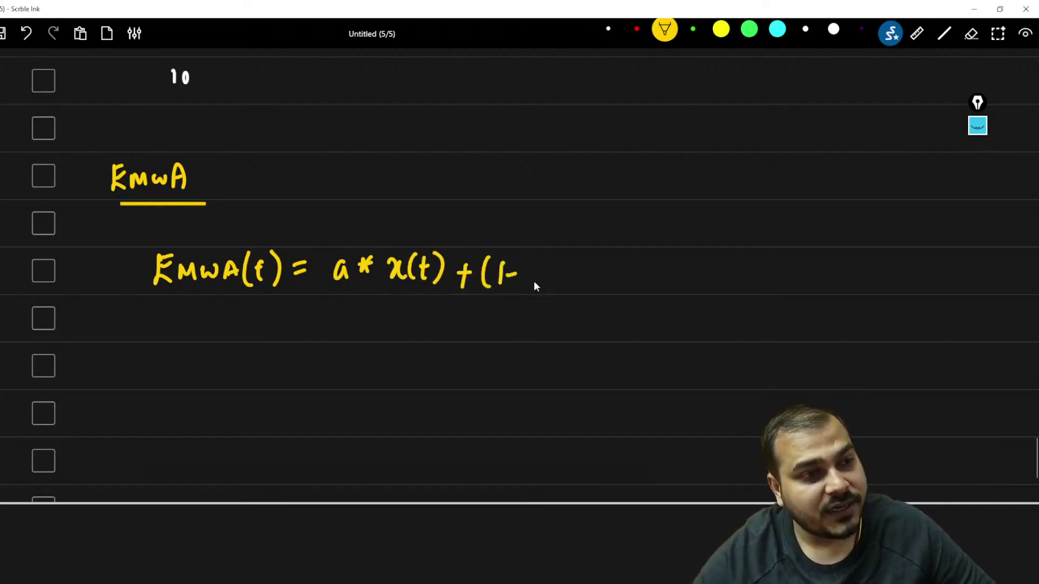
{"action": "left_click_drag", "start_coordinate": [546, 265], "coordinate": [548, 286]}
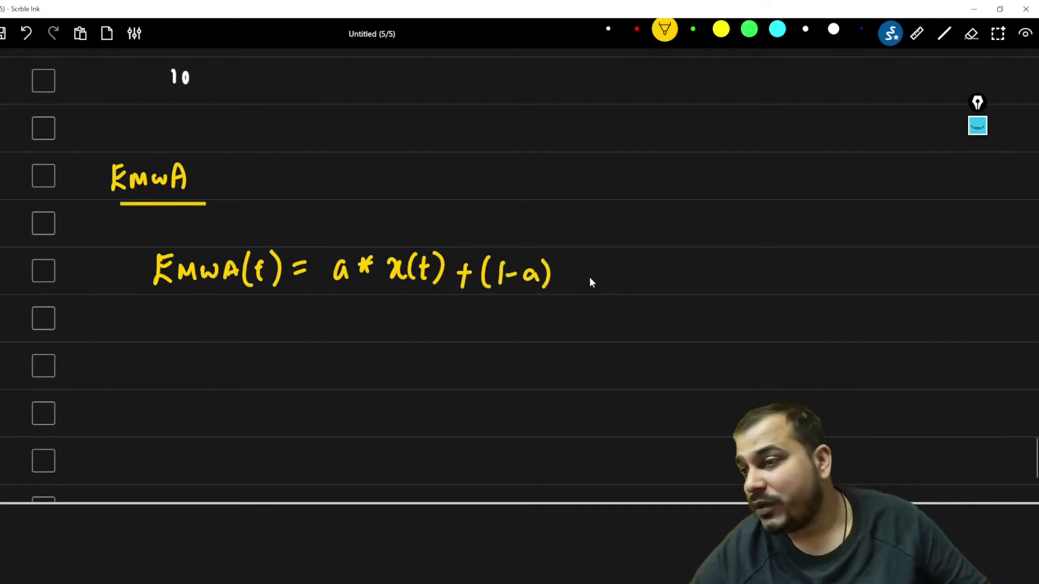
{"action": "left_click_drag", "start_coordinate": [579, 261], "coordinate": [602, 273]}
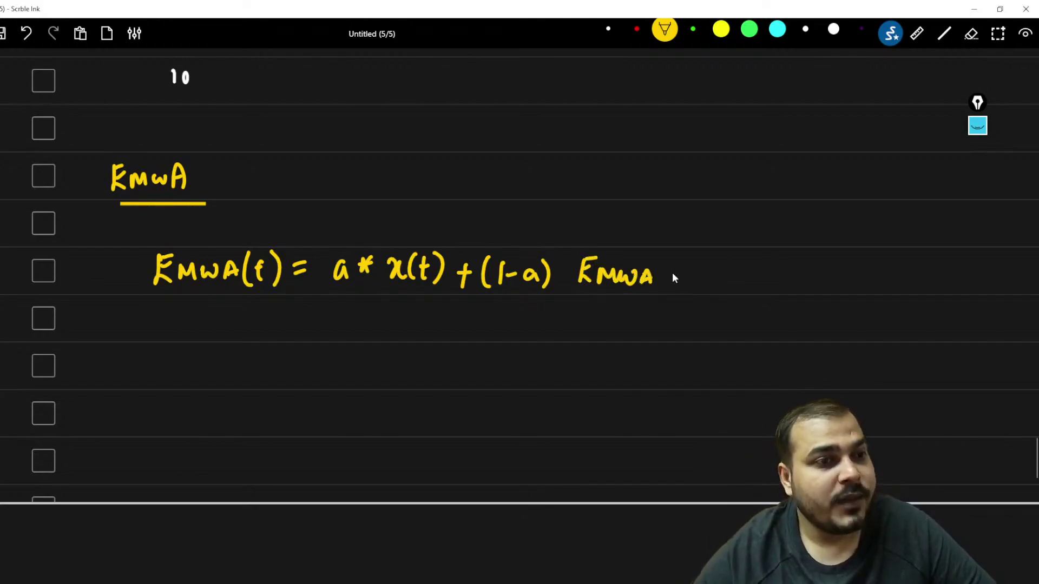
{"action": "mouse_move", "coordinate": [669, 257]}
{"action": "left_mouse_down"}
{"action": "mouse_move", "coordinate": [666, 269]}
{"action": "mouse_move", "coordinate": [719, 286]}
{"action": "left_mouse_up"}
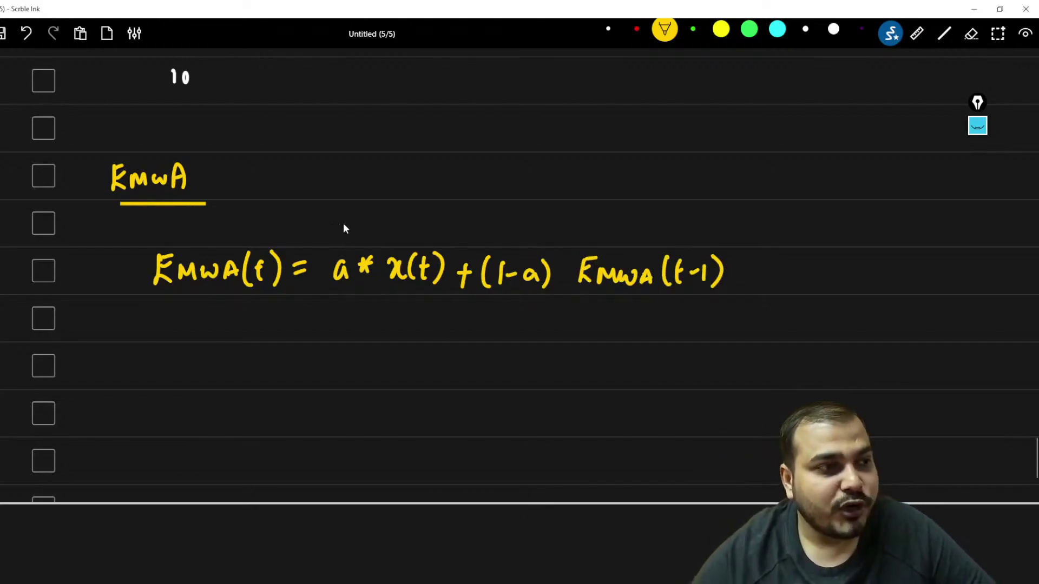
Label the factor a with an arrow reading "weight" and write a double-underlined "prevent lags" note above the formula.
{"action": "left_click_drag", "start_coordinate": [354, 254], "coordinate": [384, 223]}
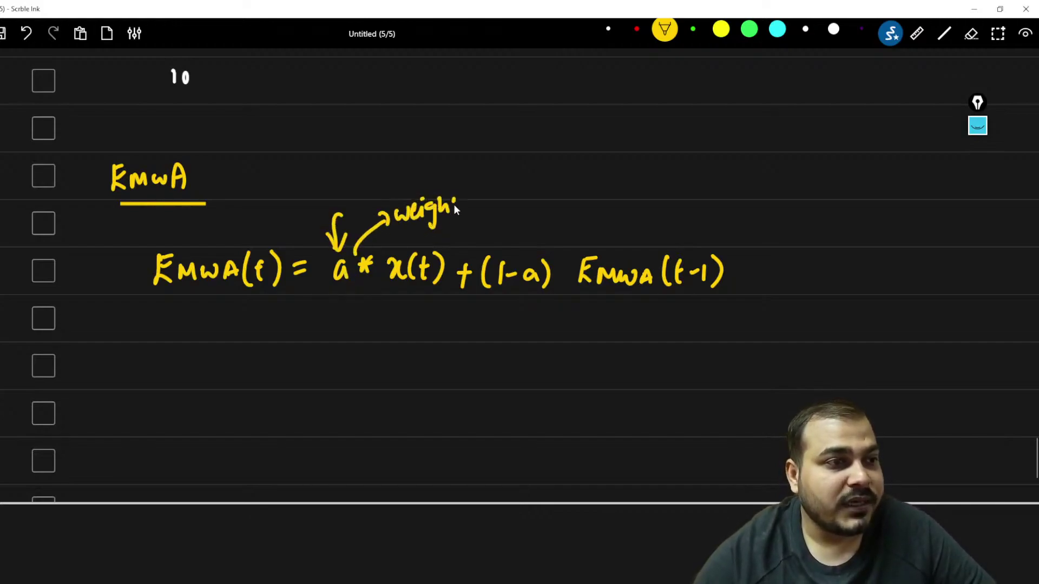
{"action": "left_click_drag", "start_coordinate": [455, 207], "coordinate": [463, 198]}
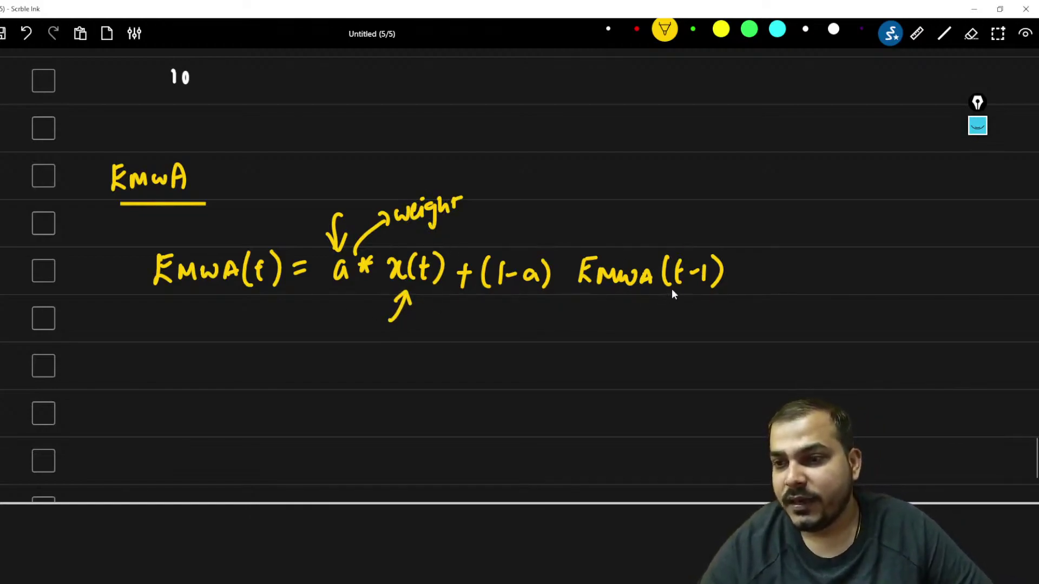
{"action": "left_click_drag", "start_coordinate": [346, 121], "coordinate": [378, 142]}
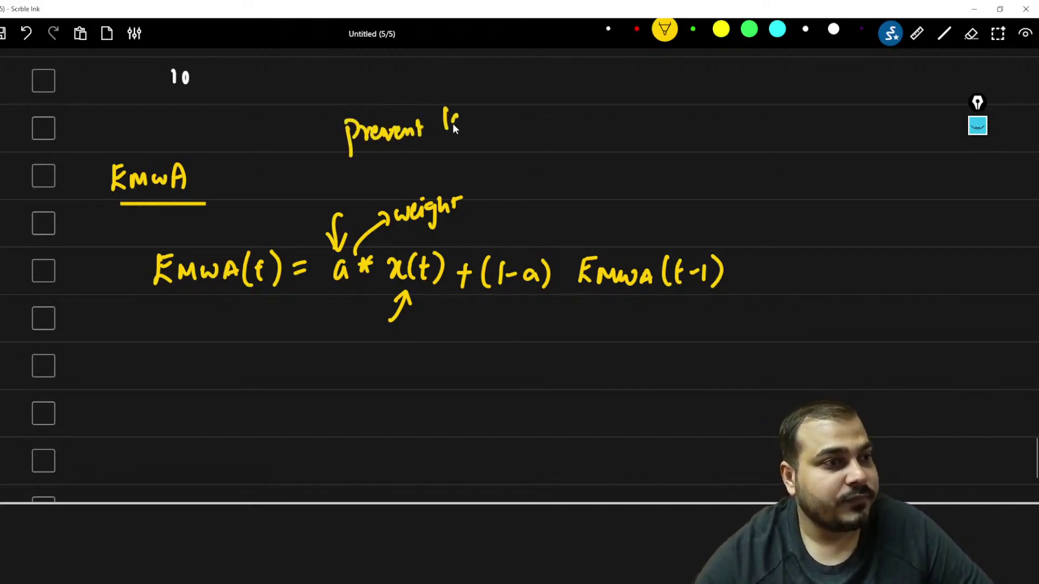
{"action": "left_click_drag", "start_coordinate": [476, 115], "coordinate": [470, 127]}
{"action": "mouse_move", "coordinate": [390, 162]}
{"action": "left_mouse_down"}
{"action": "mouse_move", "coordinate": [466, 144]}
{"action": "mouse_move", "coordinate": [464, 155]}
{"action": "left_mouse_up"}
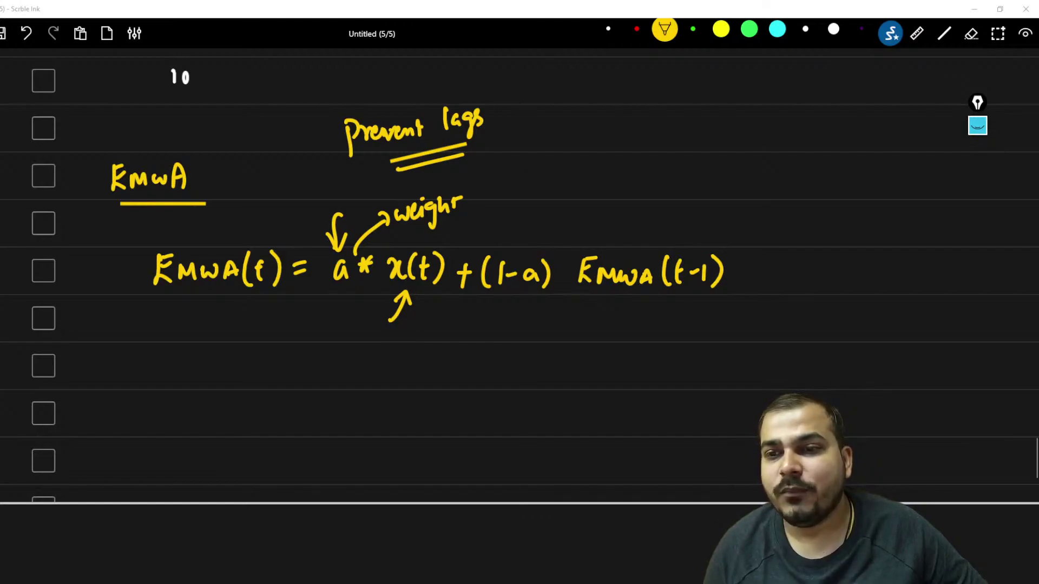
Return to the Day 2 Time Series Jupyter notebook and go to the "EWMA- Exponential Weighted Moving Average" comment cell.
{"action": "left_click", "coordinate": [977, 8]}
{"action": "left_click", "coordinate": [978, 9]}
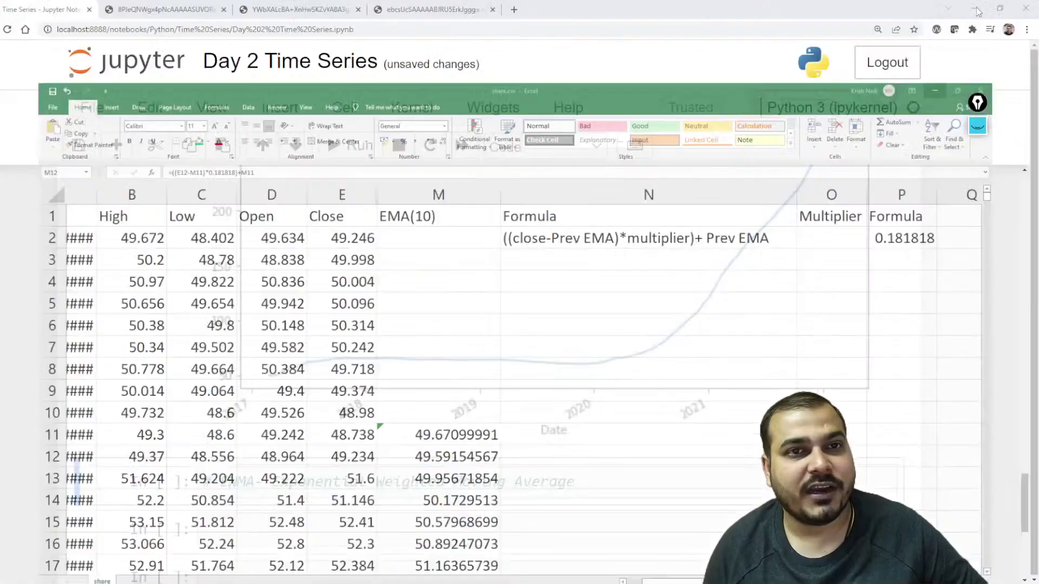
{"action": "scroll", "coordinate": [422, 227], "scroll_direction": "down", "scroll_amount": 4}
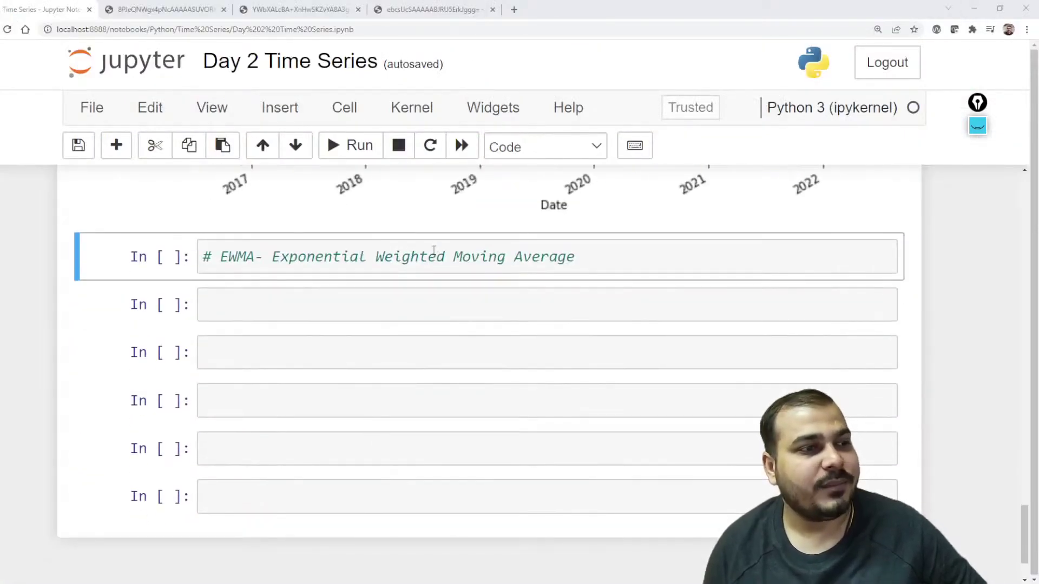